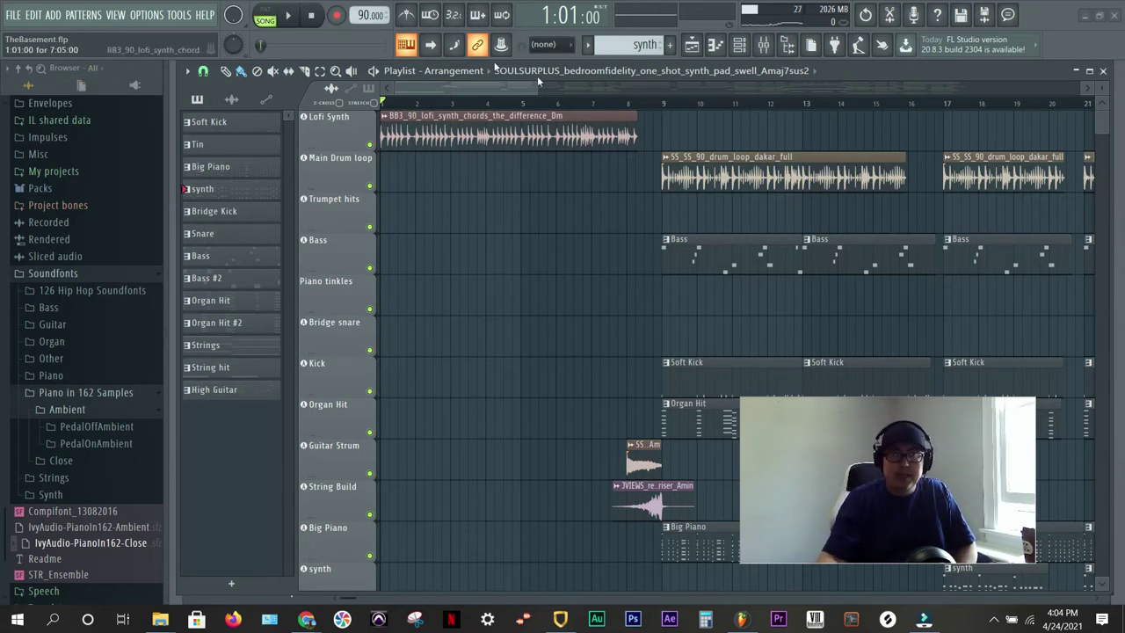
Start exporting the song as a WAV file from the File menu.
{"action": "left_click", "coordinate": [15, 18]}
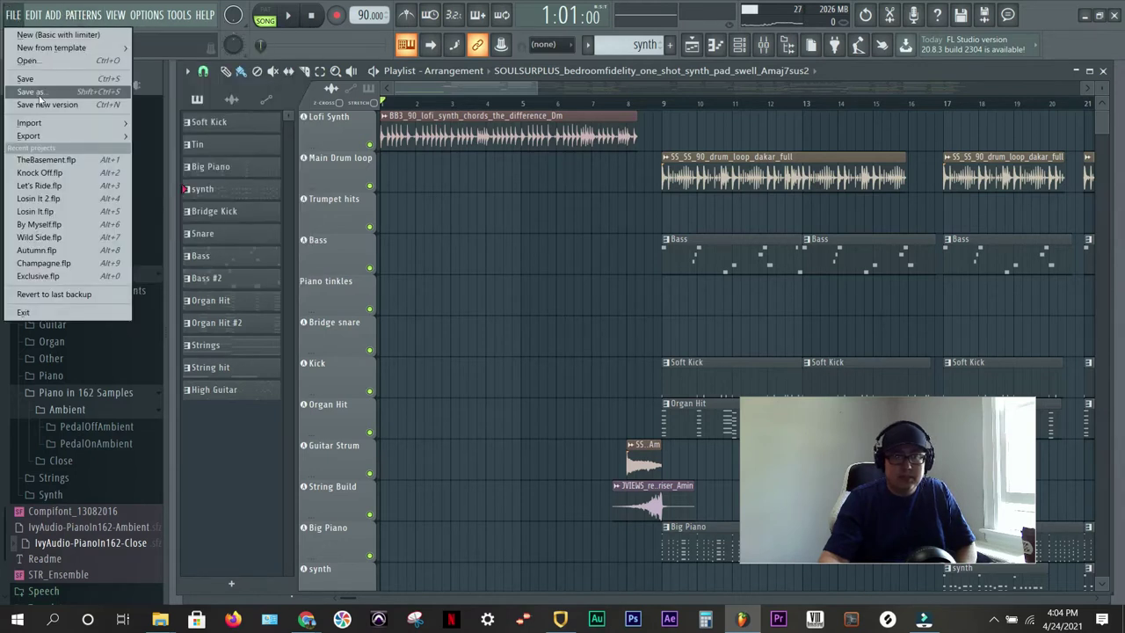
{"action": "mouse_move", "coordinate": [73, 137]}
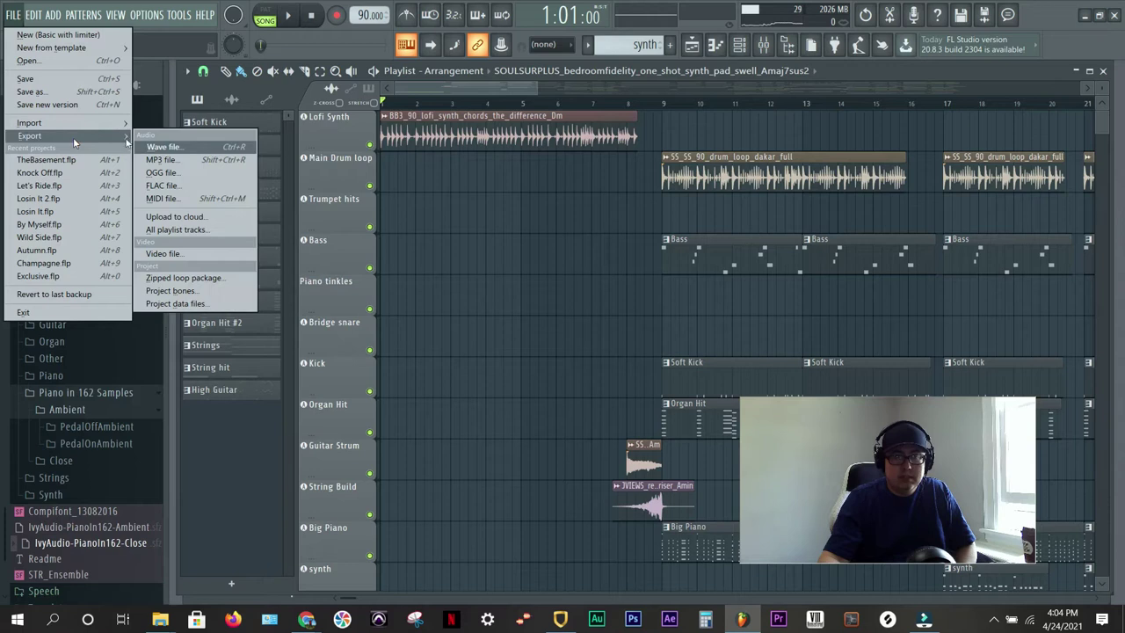
{"action": "left_click", "coordinate": [204, 147]}
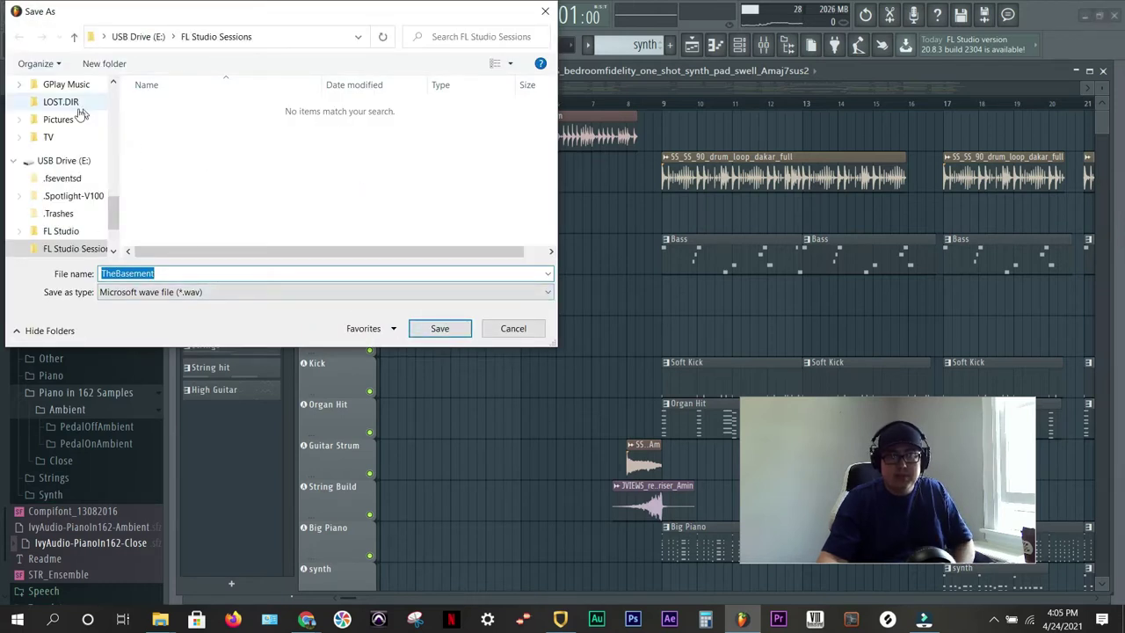
Point the save window at Desktop › Popticity Beats › The Basement.
{"action": "scroll", "coordinate": [79, 115], "scroll_direction": "up", "scroll_amount": 2}
{"action": "scroll", "coordinate": [78, 116], "scroll_direction": "up", "scroll_amount": 1}
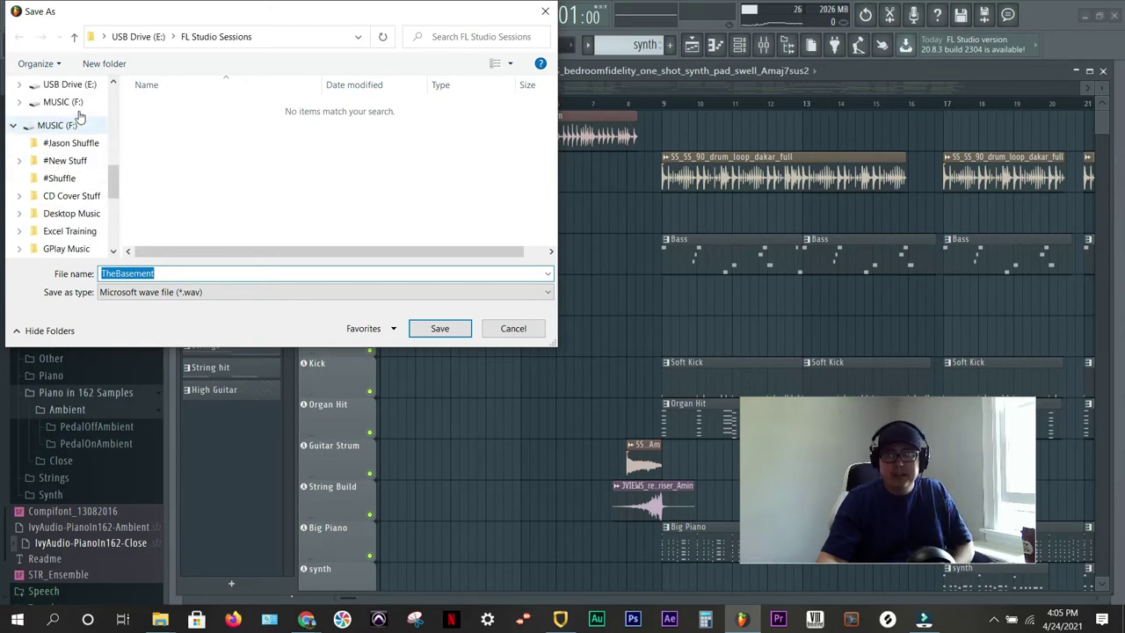
{"action": "scroll", "coordinate": [69, 150], "scroll_direction": "down", "scroll_amount": 2}
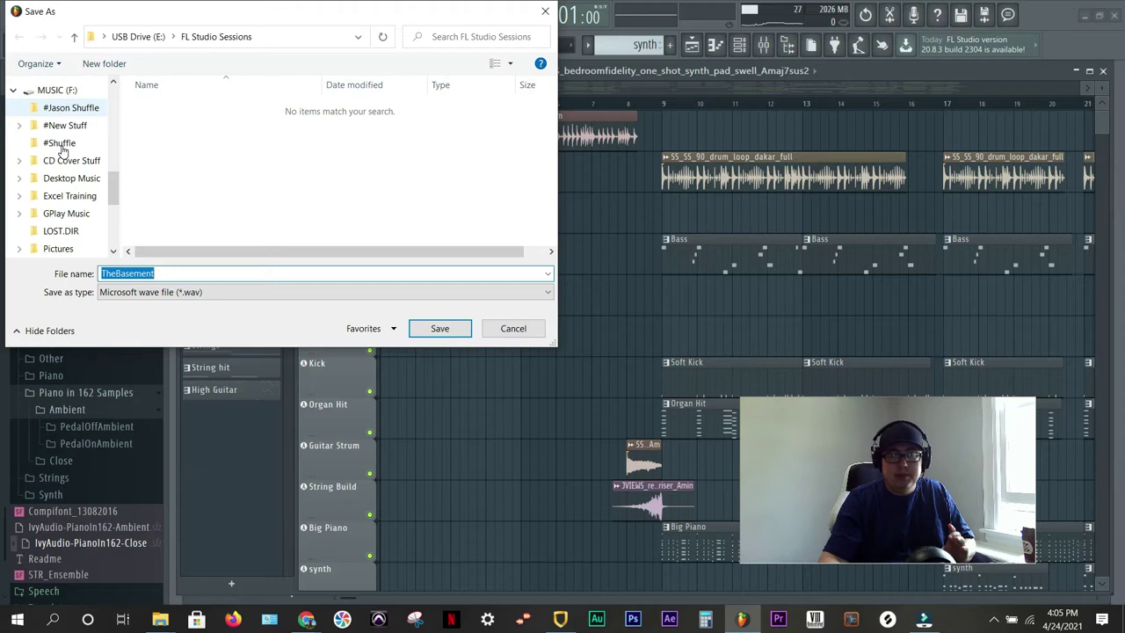
{"action": "scroll", "coordinate": [82, 188], "scroll_direction": "up", "scroll_amount": 3}
{"action": "scroll", "coordinate": [83, 191], "scroll_direction": "up", "scroll_amount": 6}
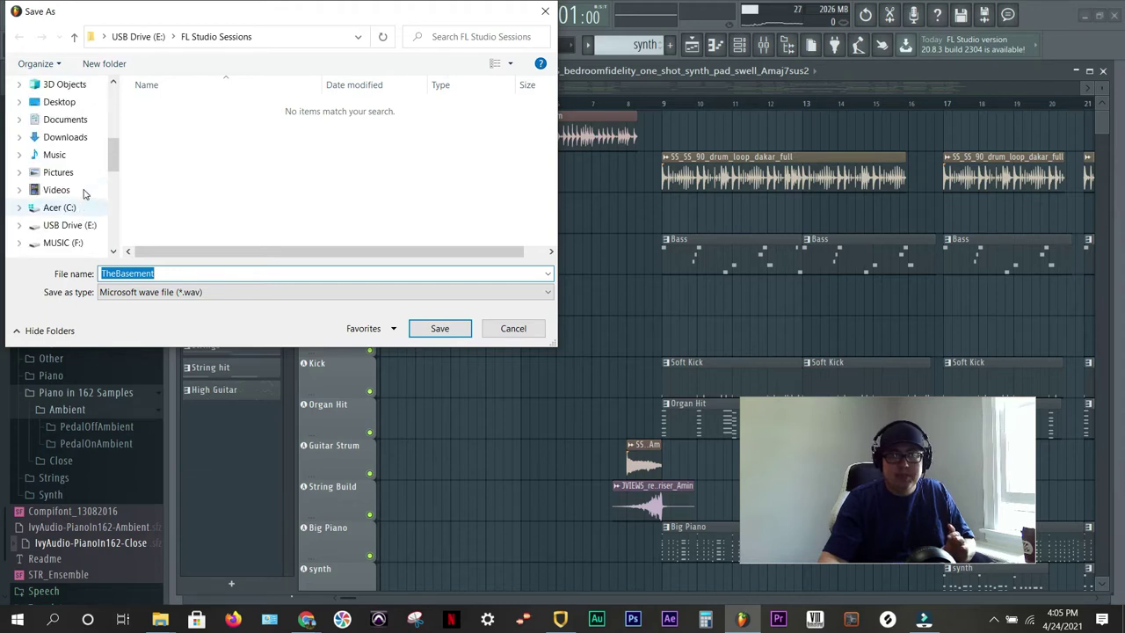
{"action": "scroll", "coordinate": [13, 149], "scroll_direction": "up", "scroll_amount": 1}
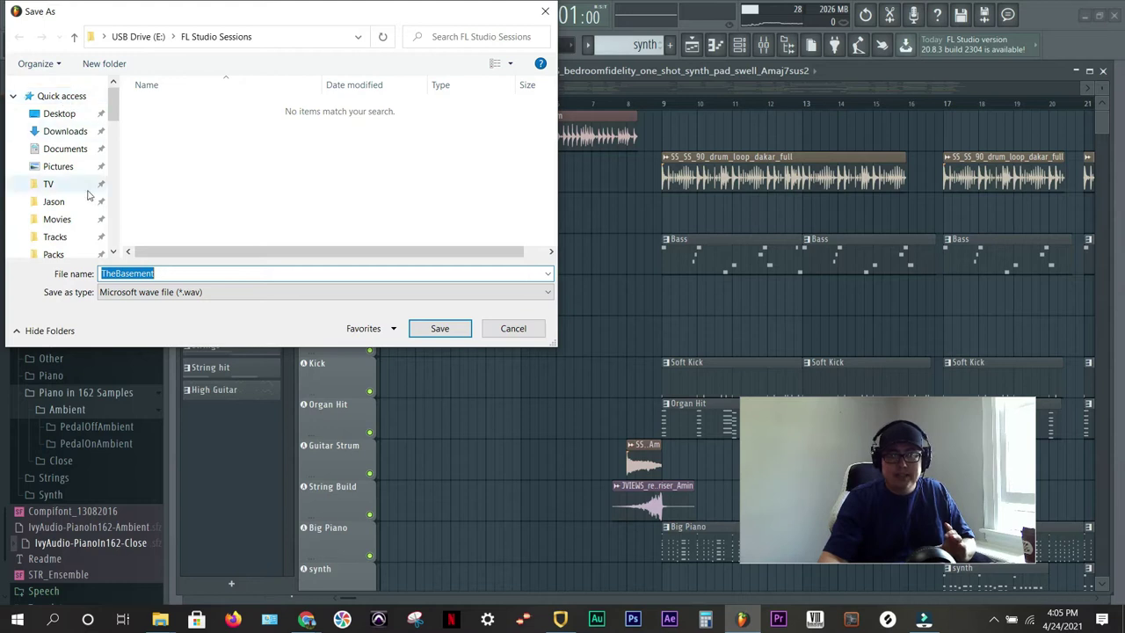
{"action": "scroll", "coordinate": [65, 198], "scroll_direction": "down", "scroll_amount": 1}
{"action": "left_click", "coordinate": [66, 227]}
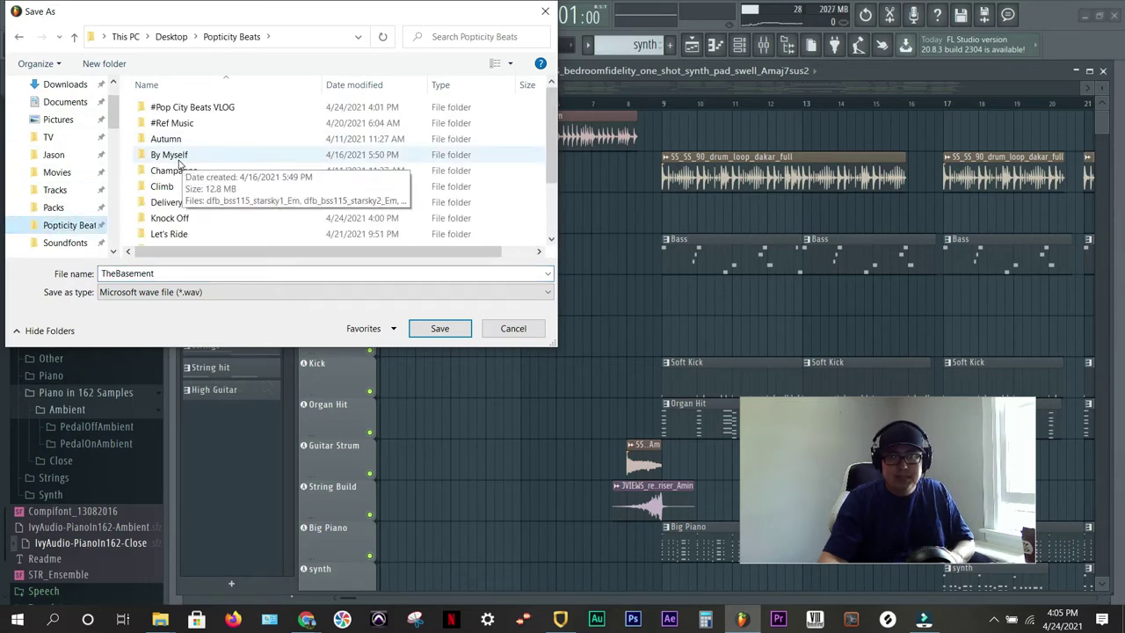
{"action": "scroll", "coordinate": [198, 138], "scroll_direction": "down", "scroll_amount": 1}
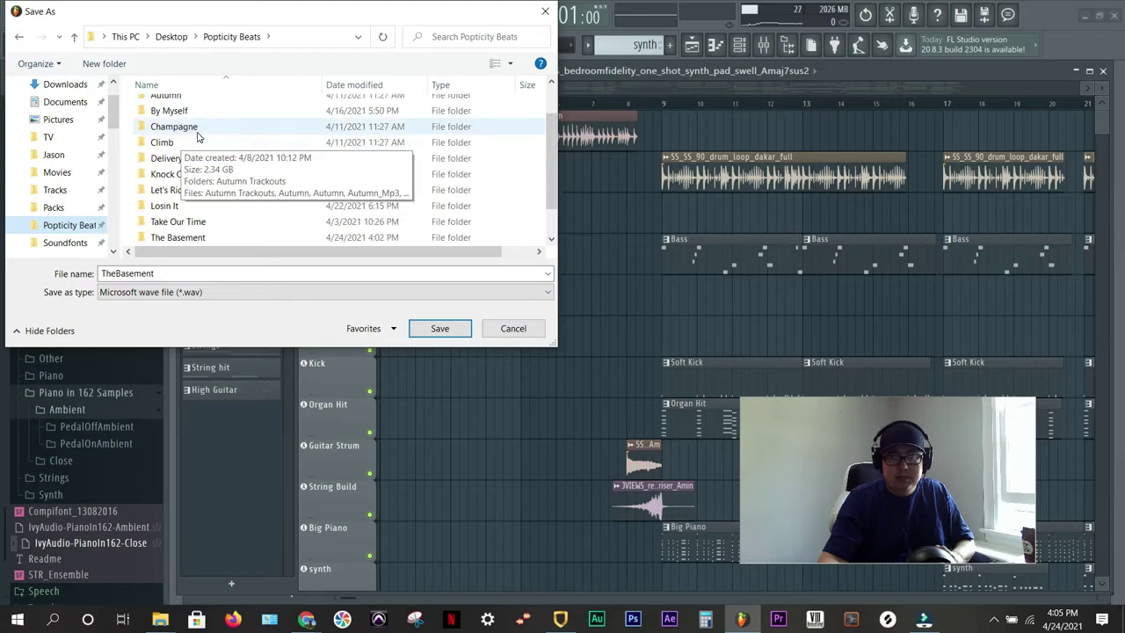
{"action": "scroll", "coordinate": [198, 138], "scroll_direction": "down", "scroll_amount": 1}
{"action": "left_click", "coordinate": [195, 207]}
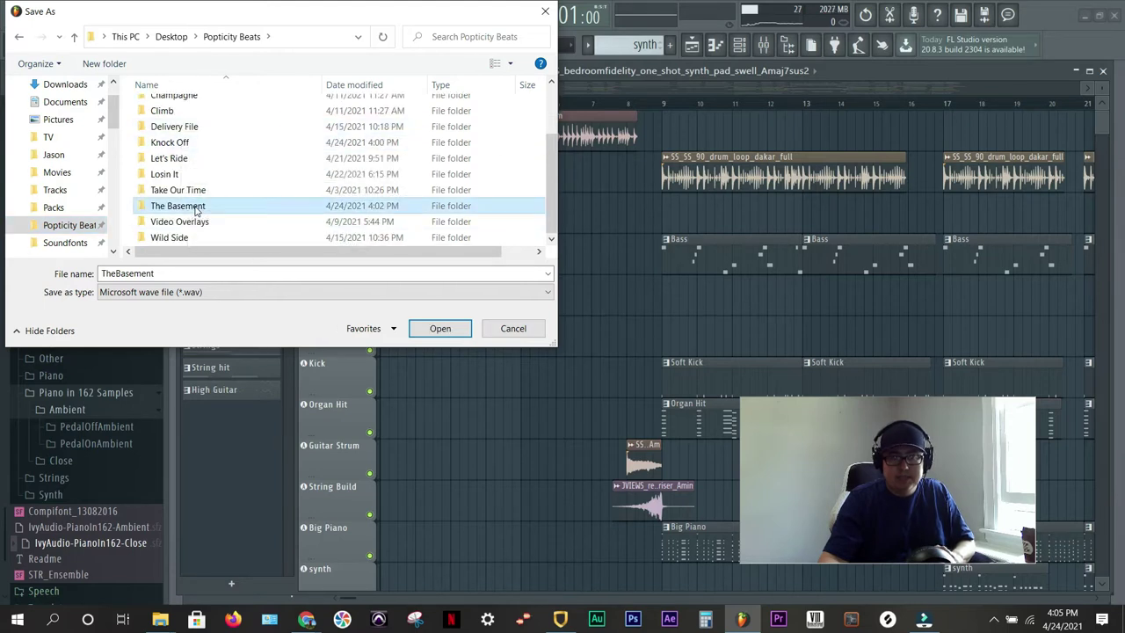
{"action": "double_click", "coordinate": [195, 207]}
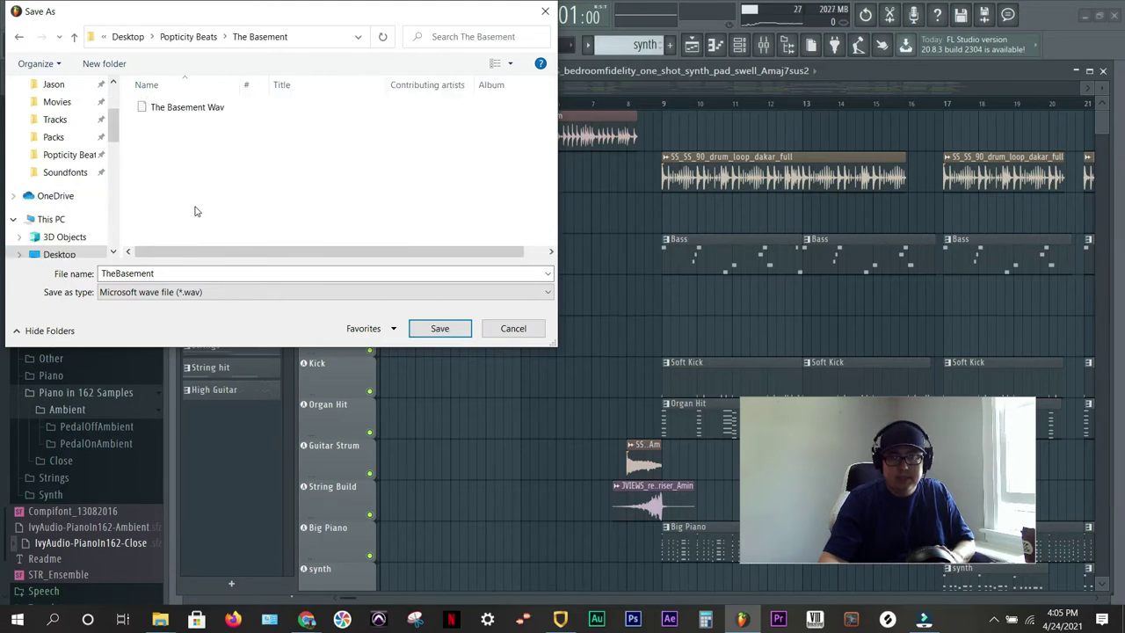
Set the export file name to The Basement.
{"action": "double_click", "coordinate": [175, 274]}
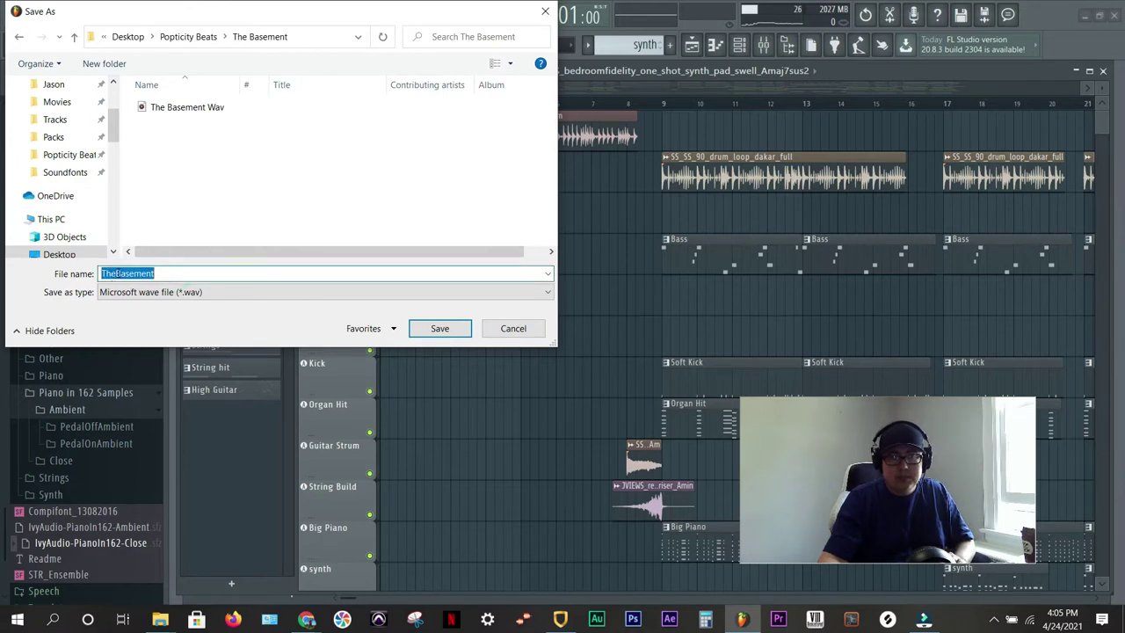
{"action": "left_click", "coordinate": [116, 273]}
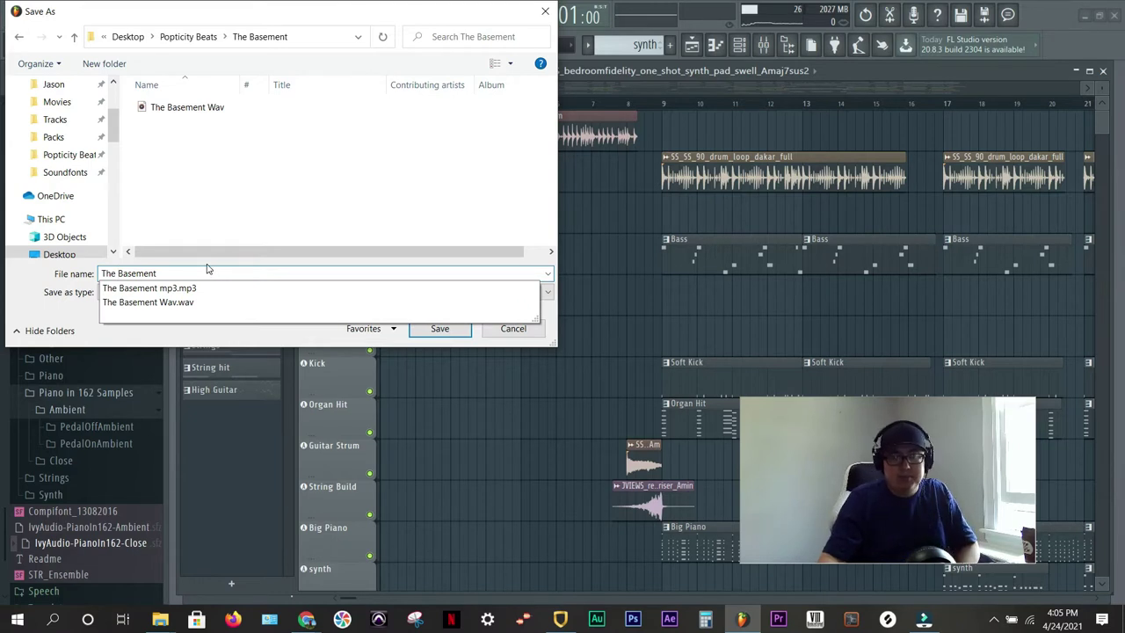
{"action": "key", "text": "Escape"}
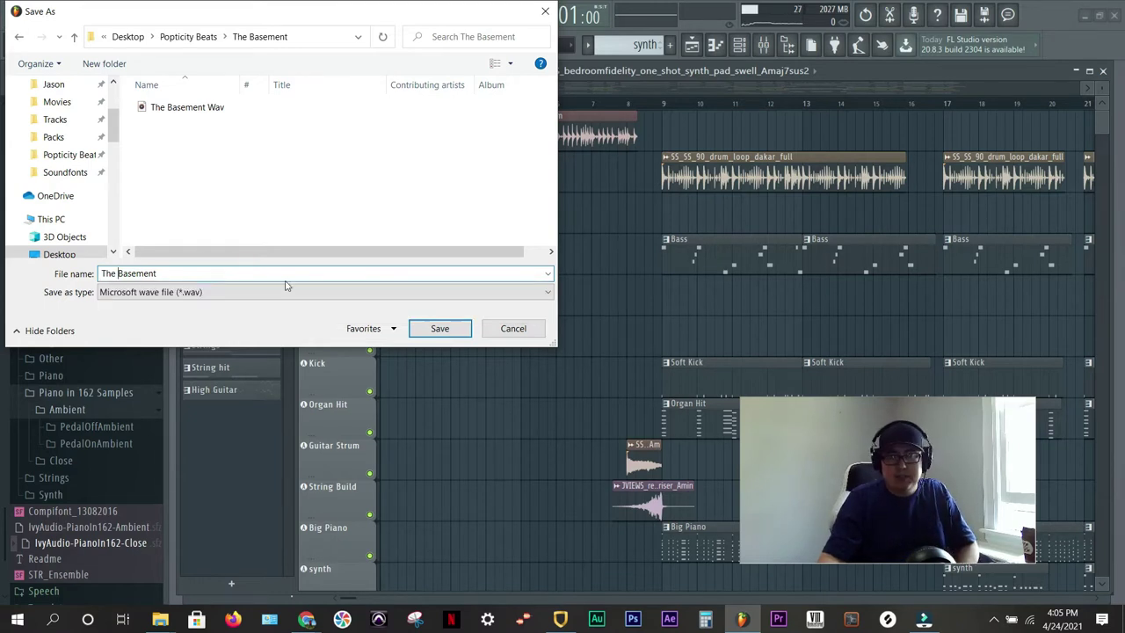
Save the export, then close The Basement.wav render window (full song, 24-bit WAV, stereo).
{"action": "left_click", "coordinate": [439, 329]}
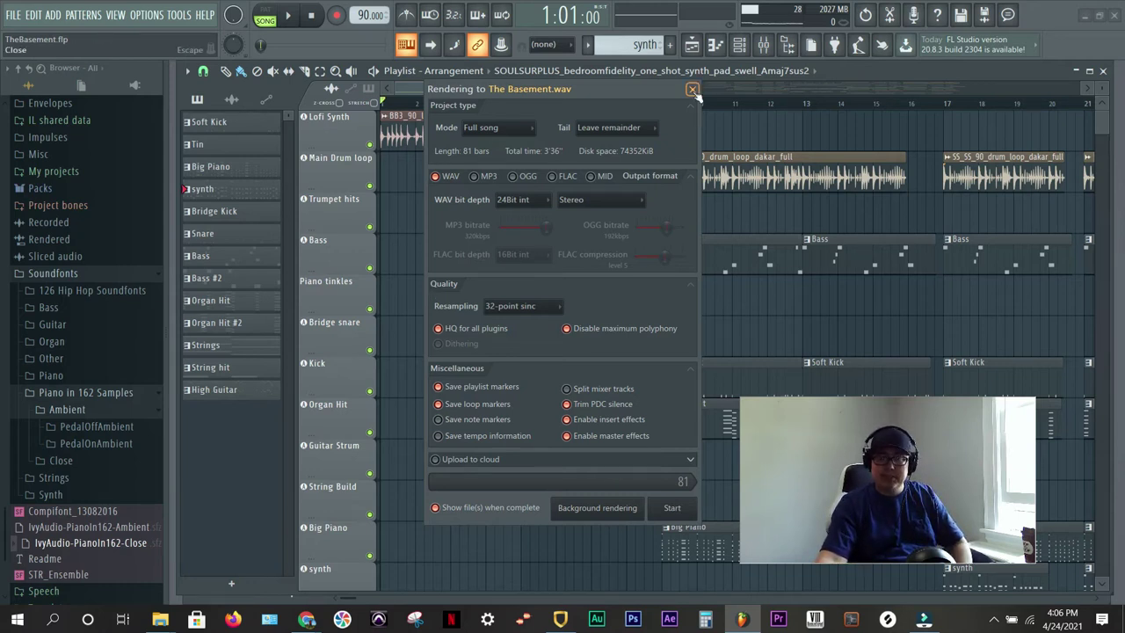
{"action": "left_click", "coordinate": [692, 89]}
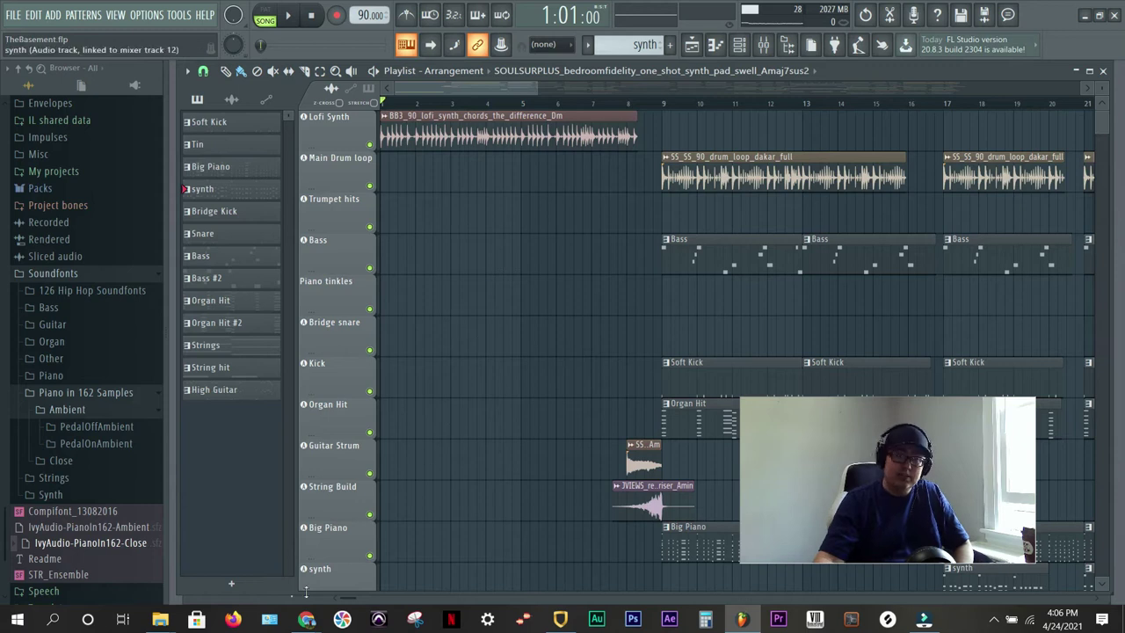
Switch to Chrome and load the CloudBounce dashboard in a new tab.
{"action": "mouse_move", "coordinate": [307, 620]}
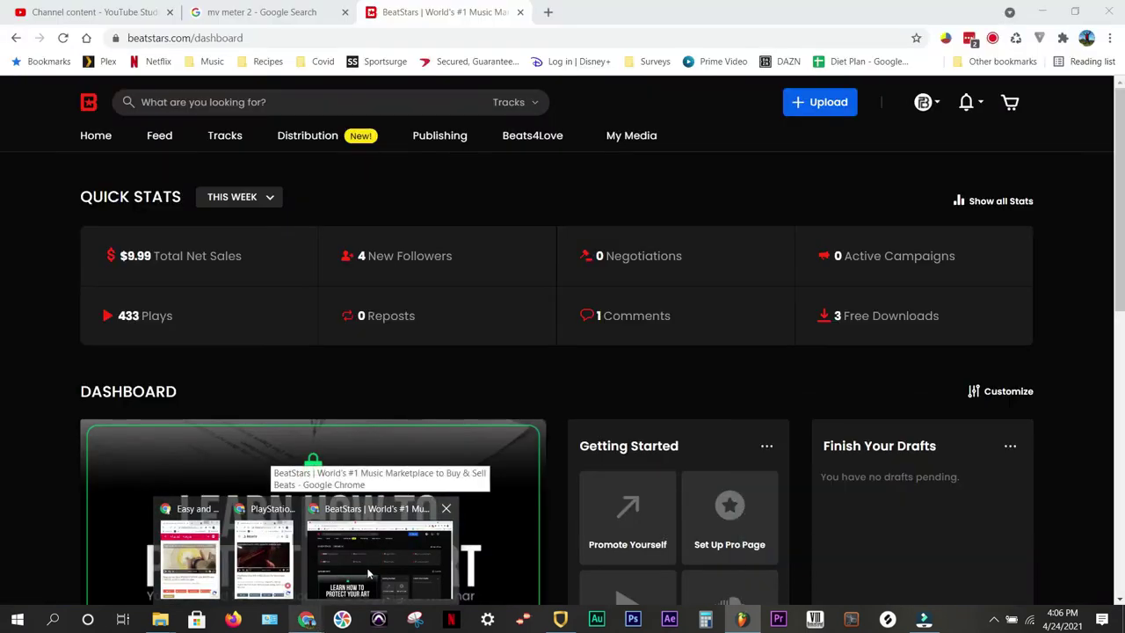
{"action": "left_click", "coordinate": [367, 571]}
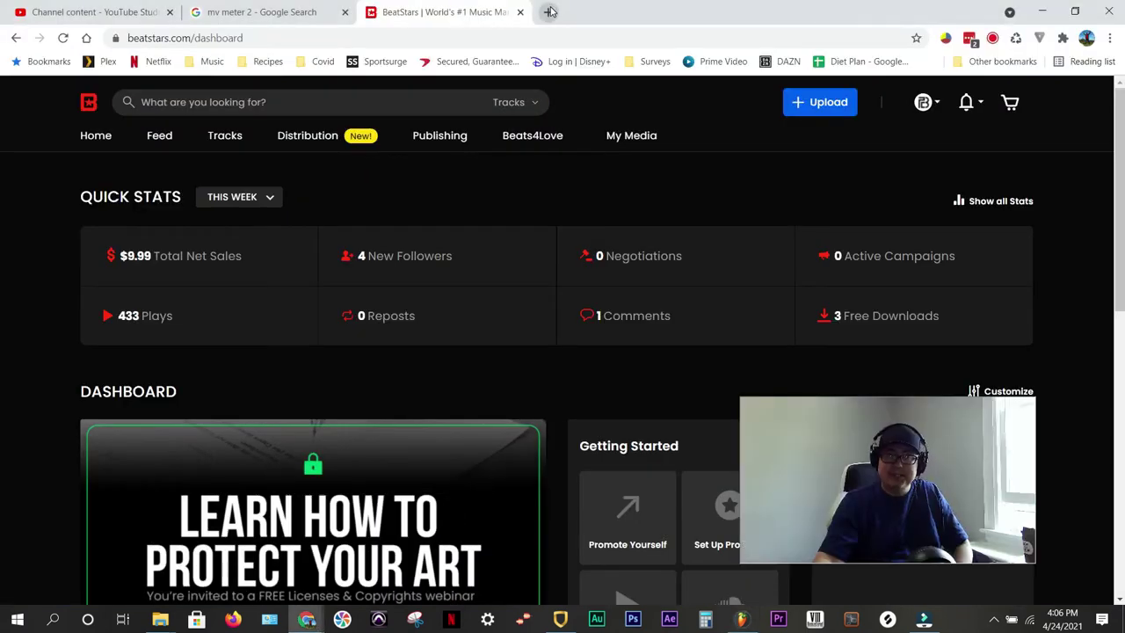
{"action": "left_click", "coordinate": [550, 12]}
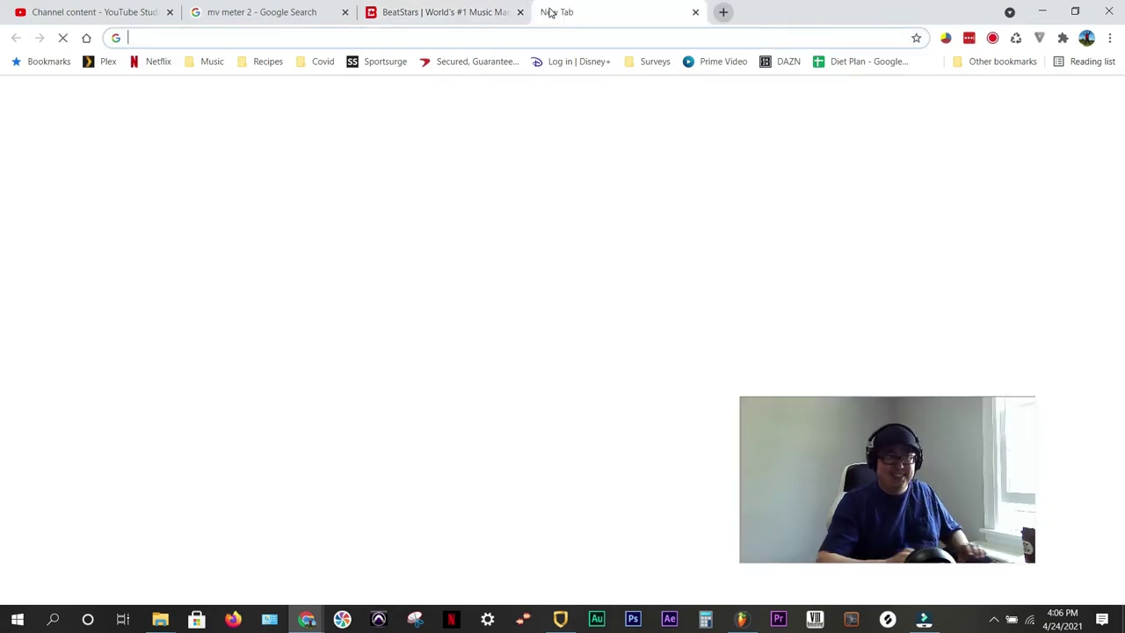
{"action": "type", "text": "clou"}
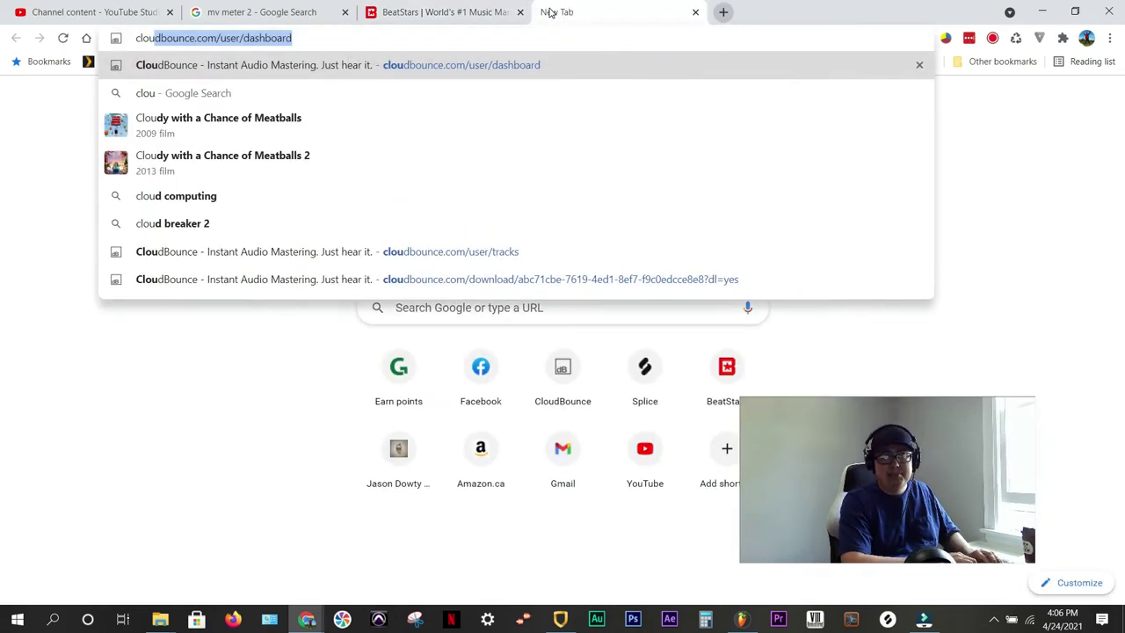
{"action": "key", "text": "Return"}
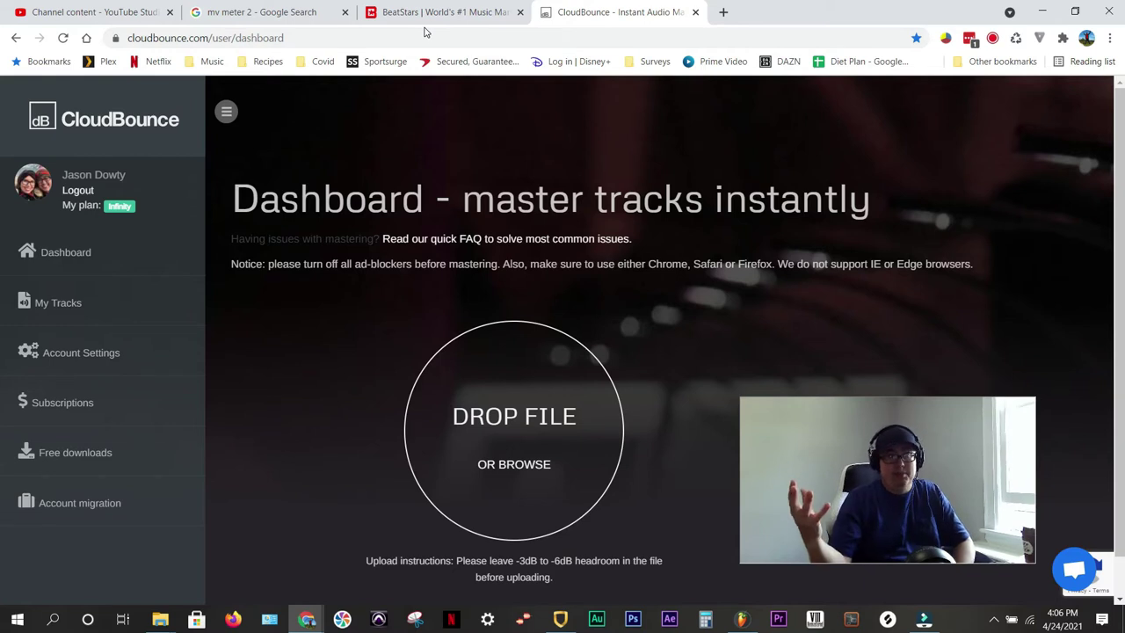
Load landr.com in a new tab, then go via the CloudBounce tab to BeatStars.
{"action": "left_click", "coordinate": [724, 11]}
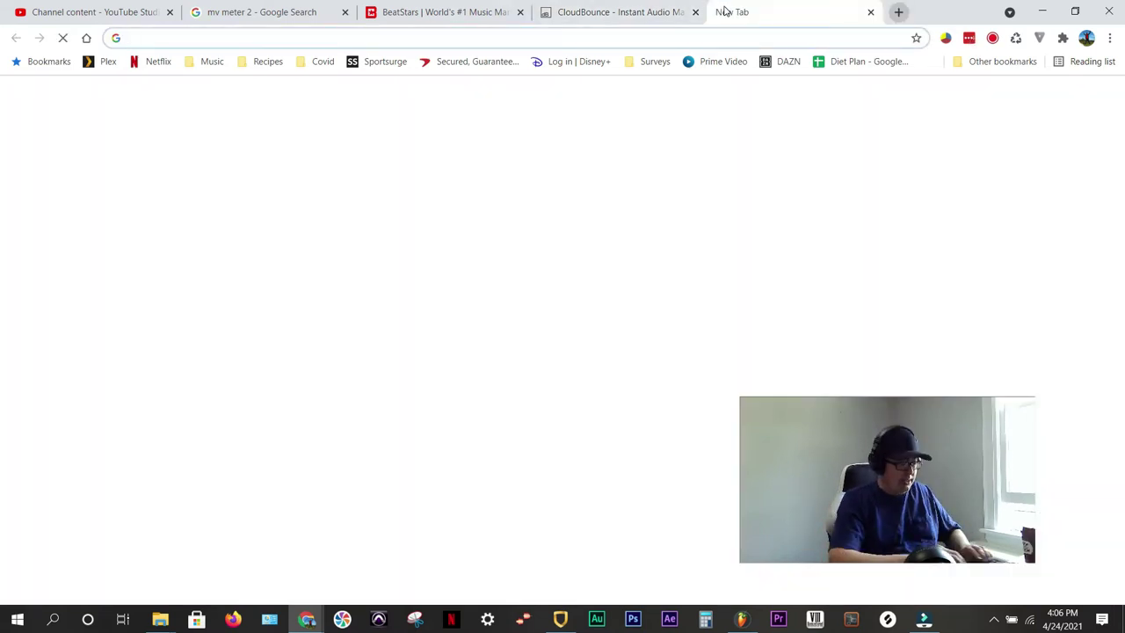
{"action": "type", "text": "la"}
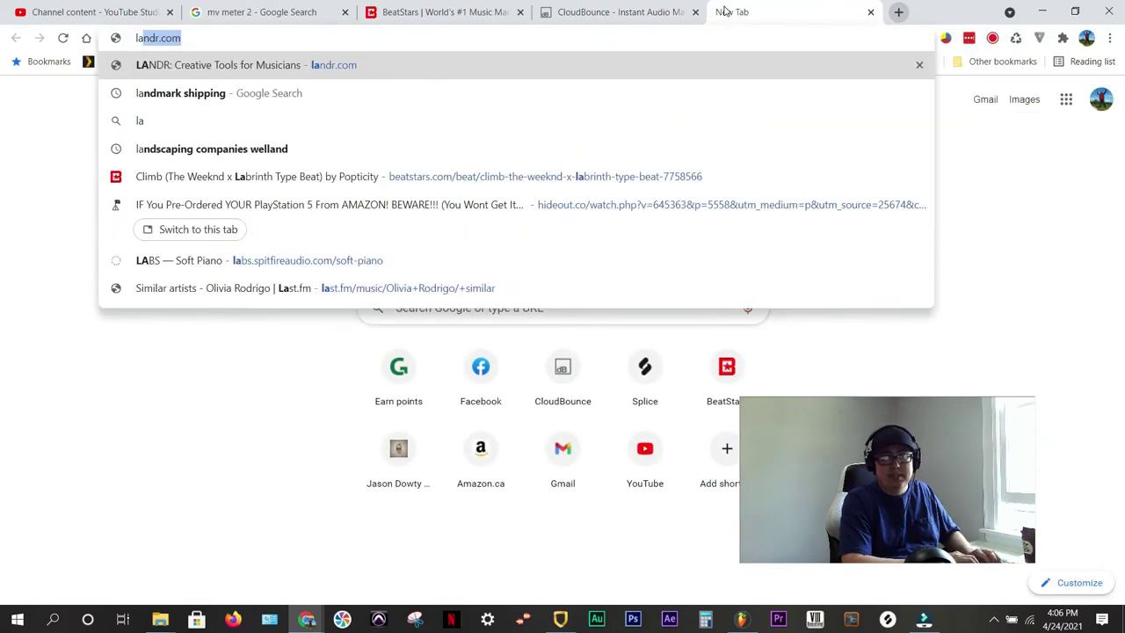
{"action": "key", "text": "Return"}
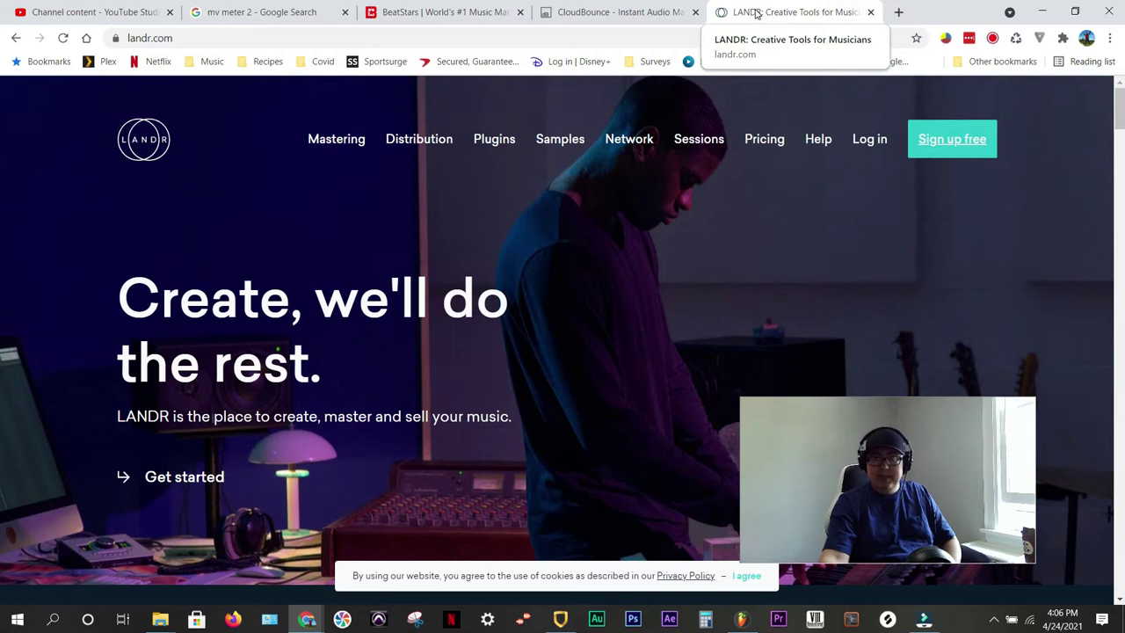
{"action": "left_click", "coordinate": [650, 11]}
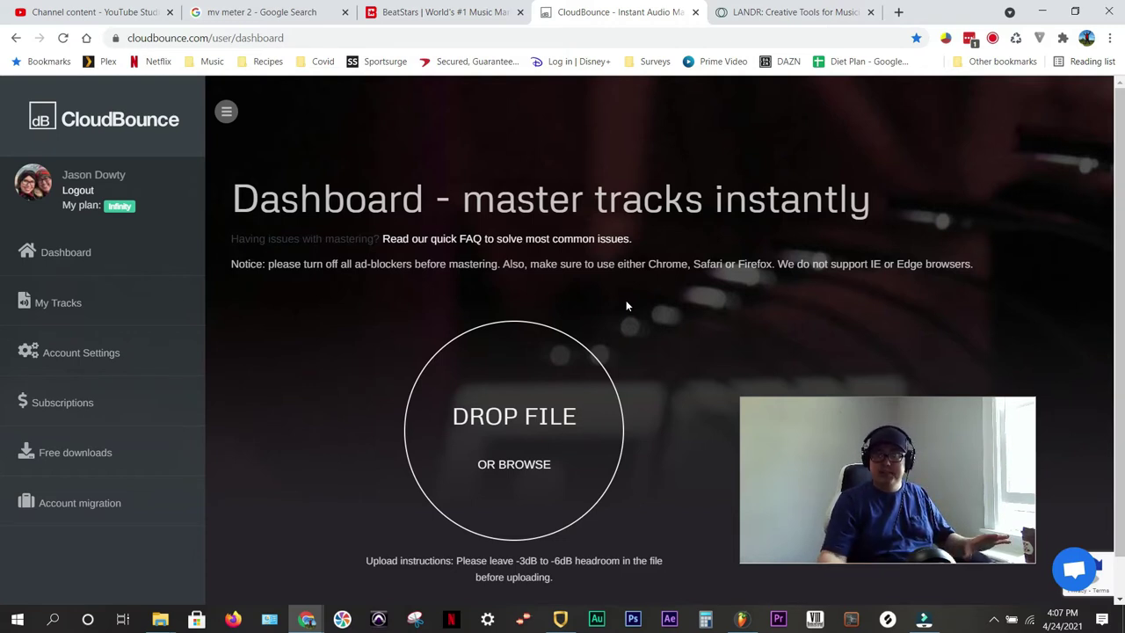
{"action": "left_click", "coordinate": [444, 12]}
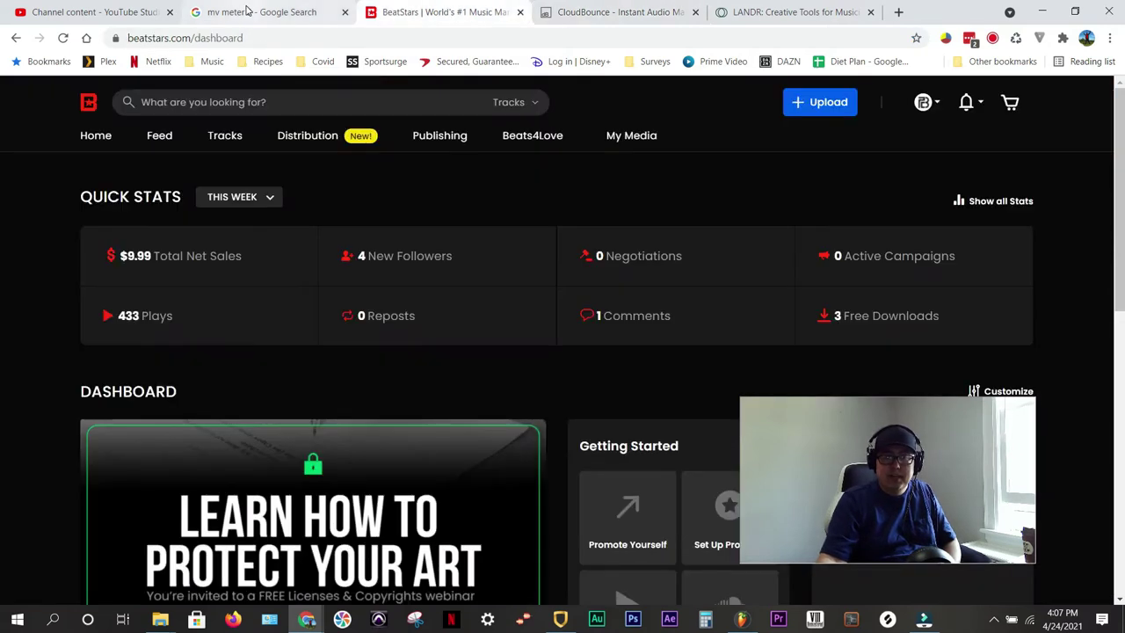
Back in FL Studio, start another WAV export of the song.
{"action": "left_click", "coordinate": [741, 619]}
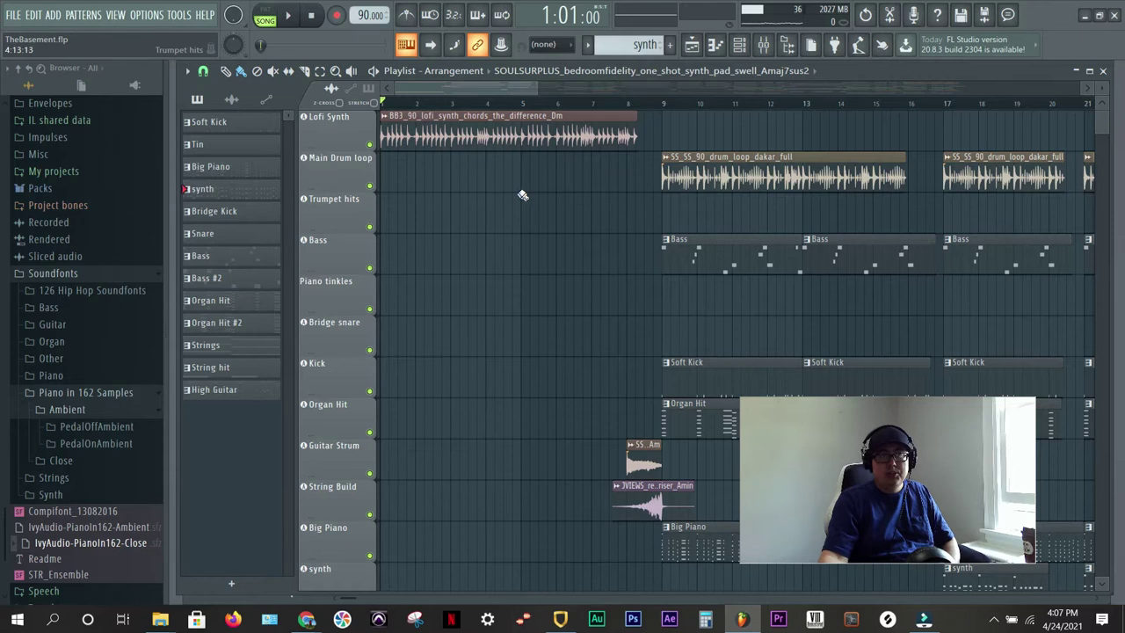
{"action": "left_click", "coordinate": [16, 18]}
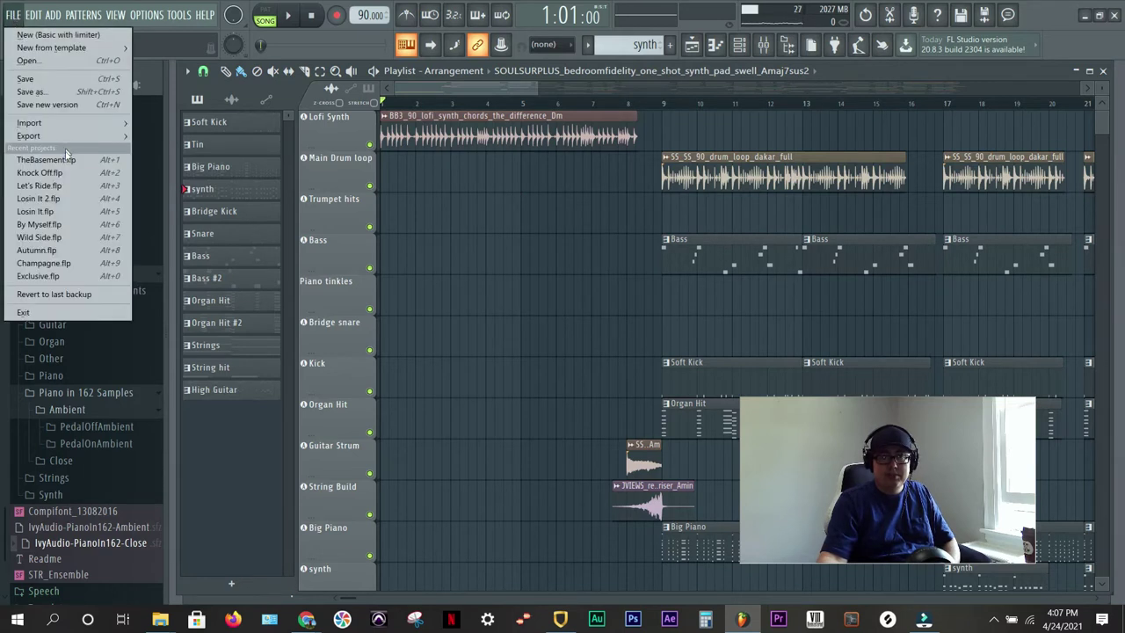
{"action": "mouse_move", "coordinate": [97, 136]}
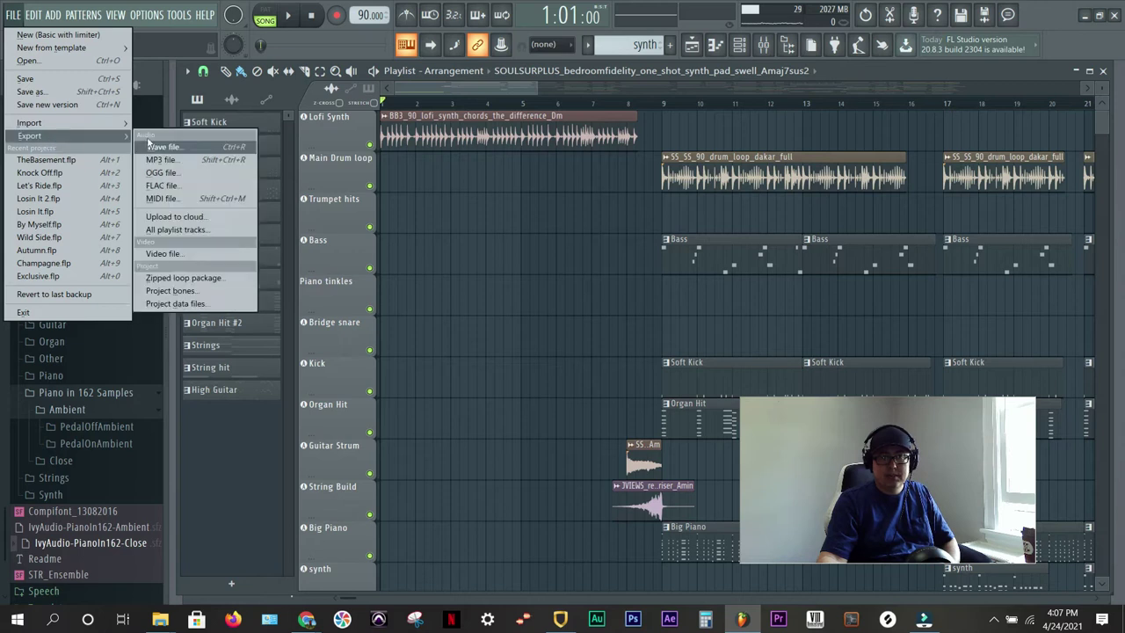
{"action": "left_click", "coordinate": [160, 146]}
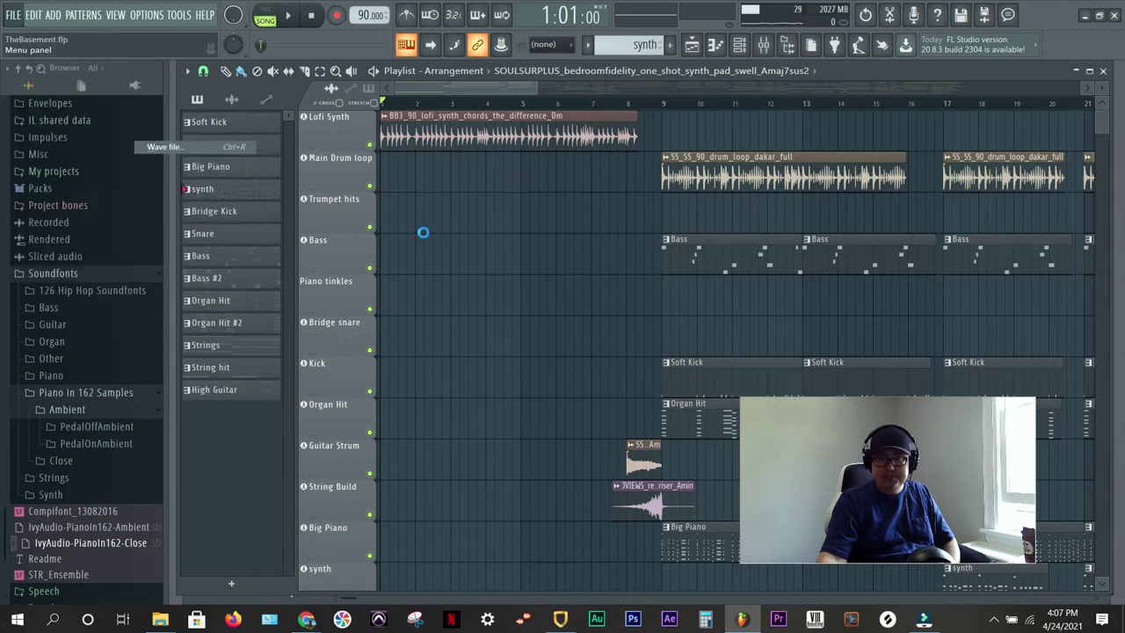
Browse to Popticity Beats › The Basement and rename the export to The Basement Stems.
{"action": "left_click", "coordinate": [125, 272]}
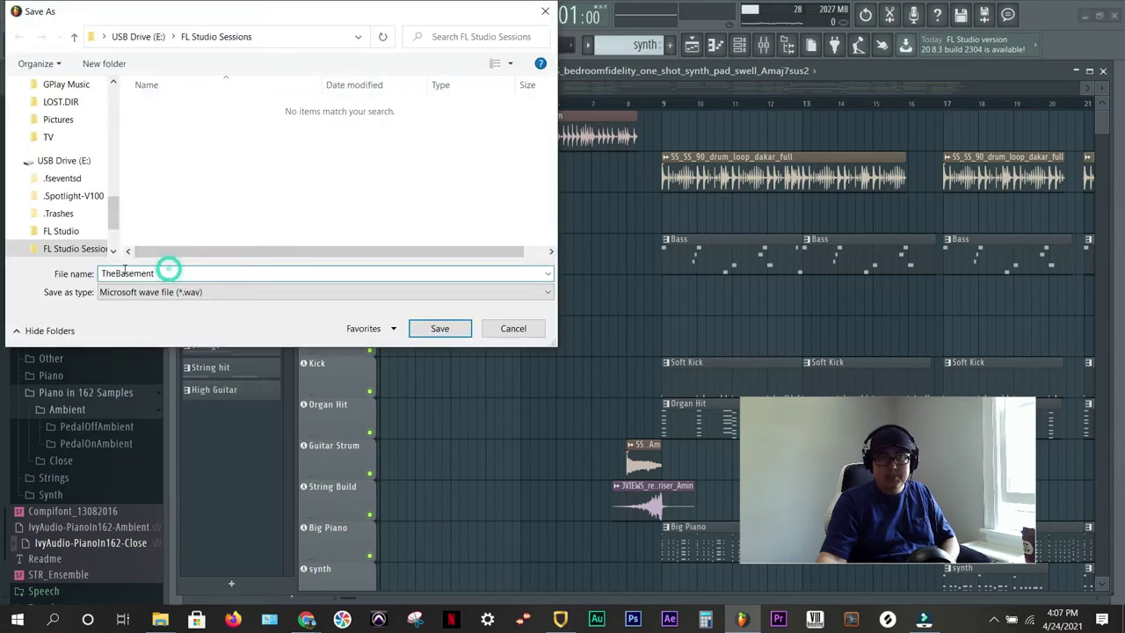
{"action": "left_click", "coordinate": [117, 272]}
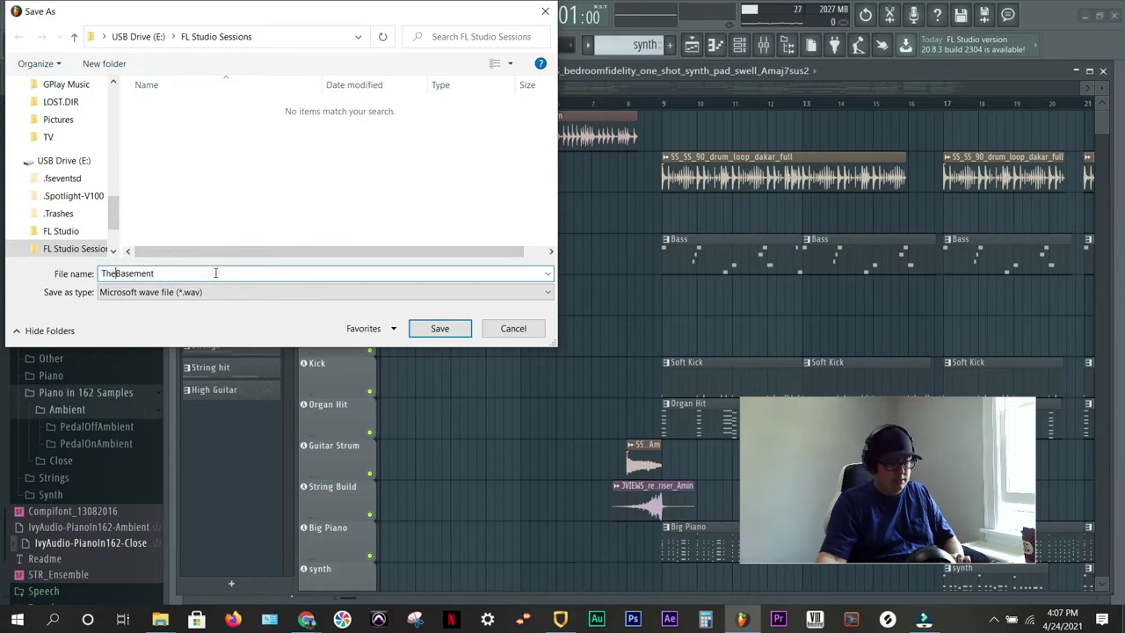
{"action": "scroll", "coordinate": [83, 140], "scroll_direction": "up", "scroll_amount": 10}
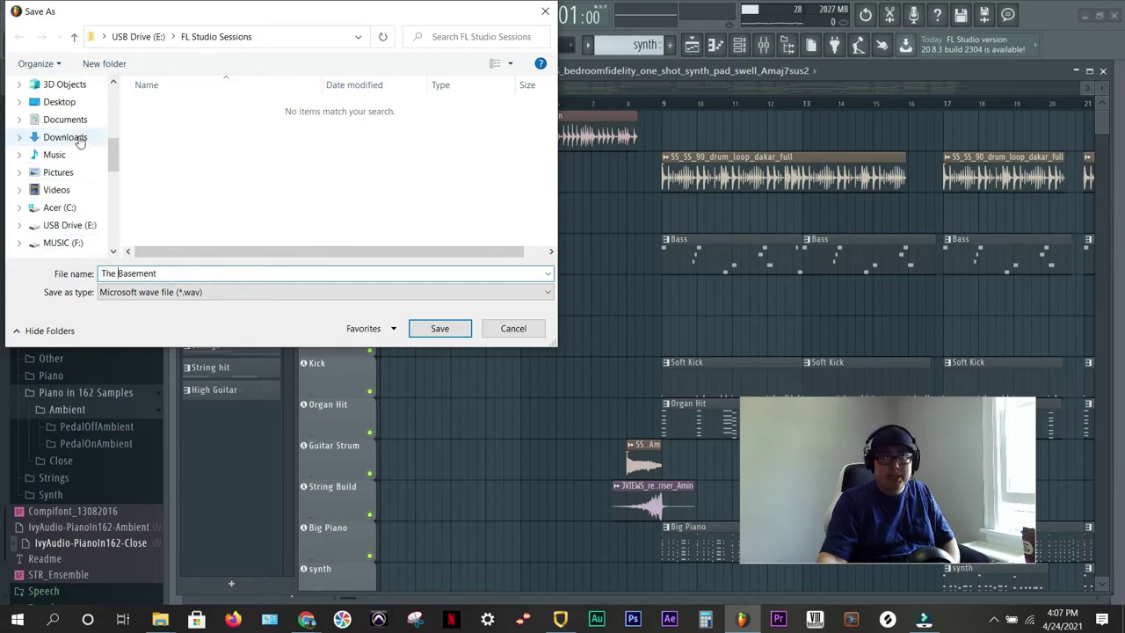
{"action": "scroll", "coordinate": [79, 141], "scroll_direction": "up", "scroll_amount": 2}
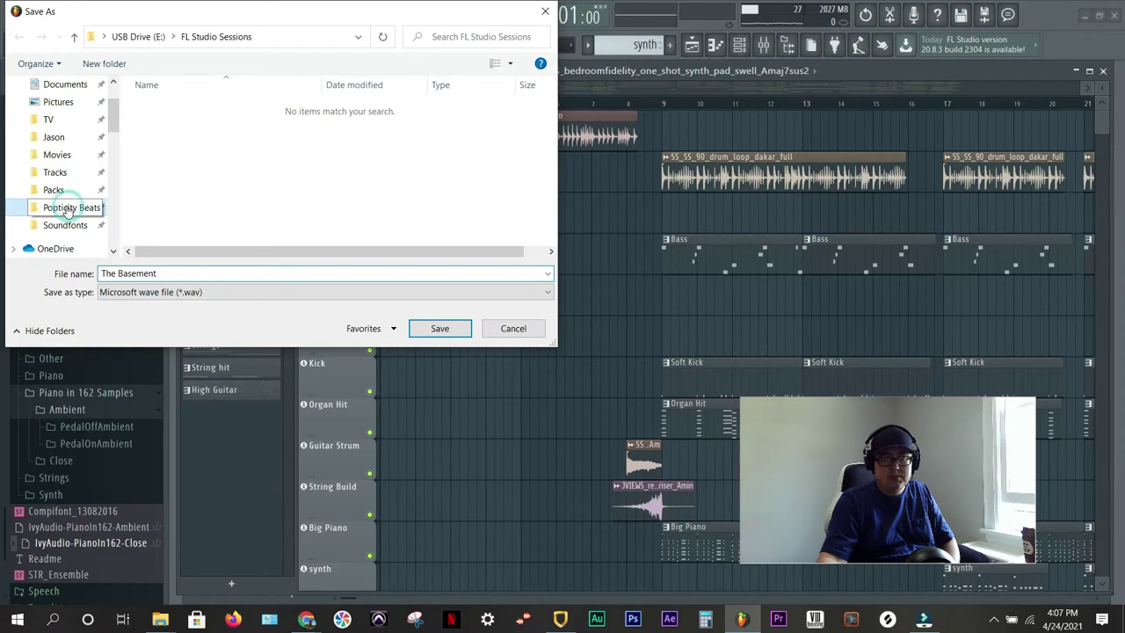
{"action": "left_click", "coordinate": [70, 208]}
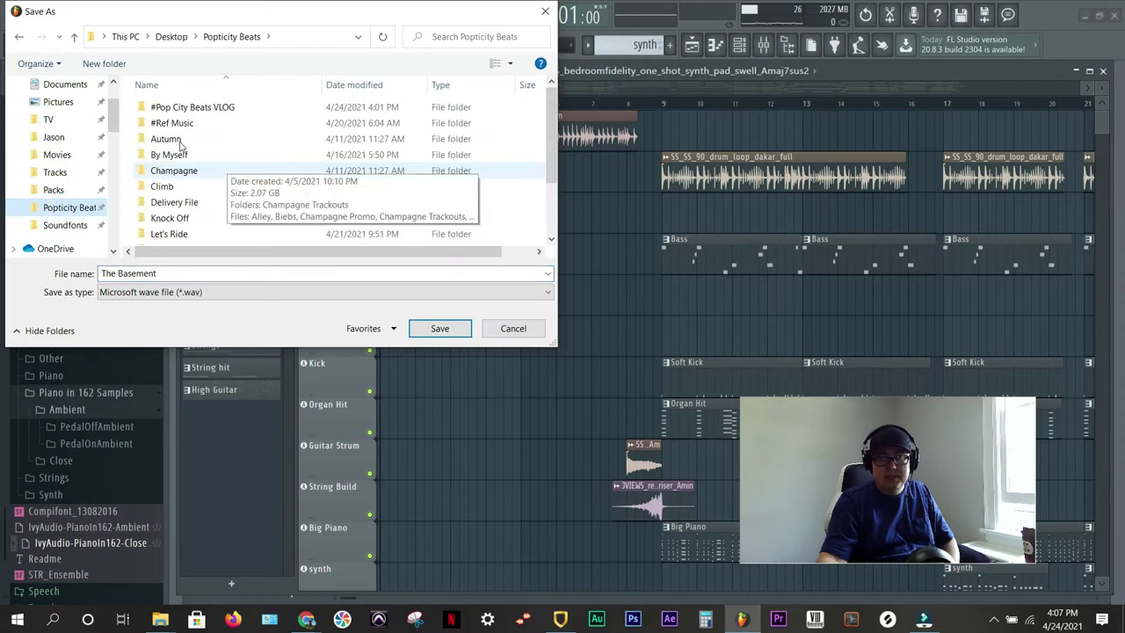
{"action": "scroll", "coordinate": [193, 176], "scroll_direction": "down", "scroll_amount": 1}
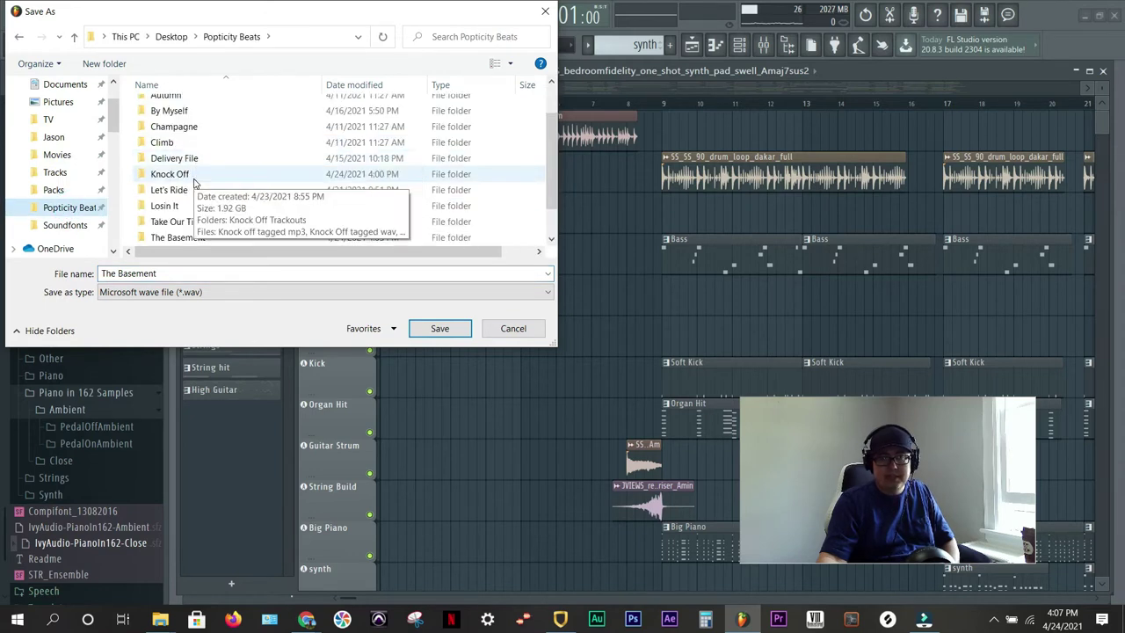
{"action": "scroll", "coordinate": [195, 182], "scroll_direction": "down", "scroll_amount": 1}
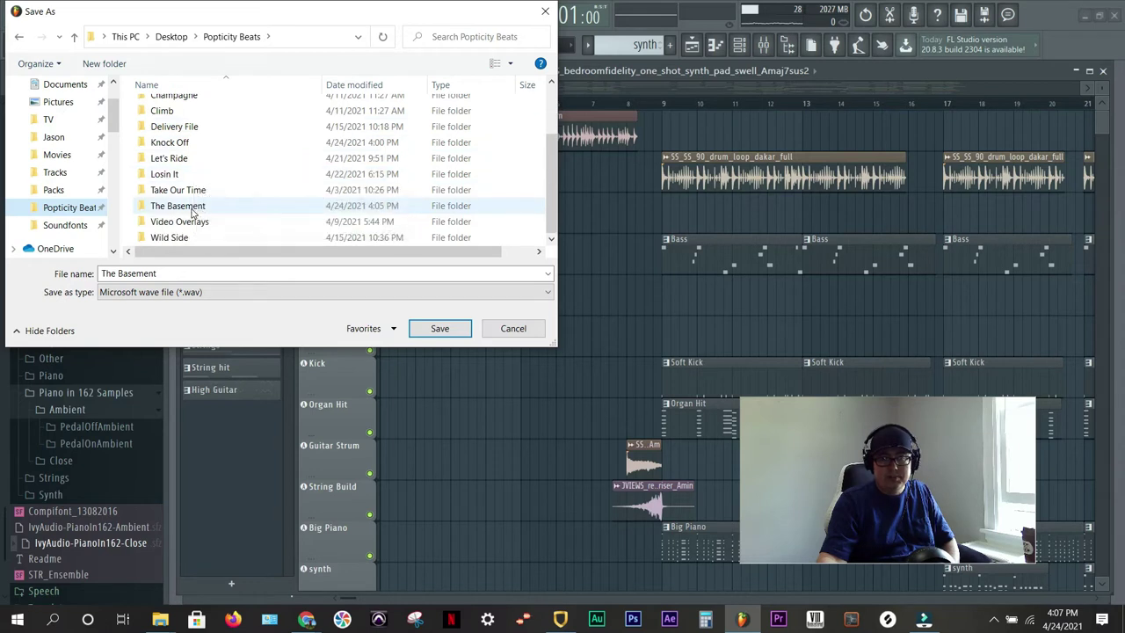
{"action": "left_click", "coordinate": [191, 207]}
{"action": "double_click", "coordinate": [190, 206]}
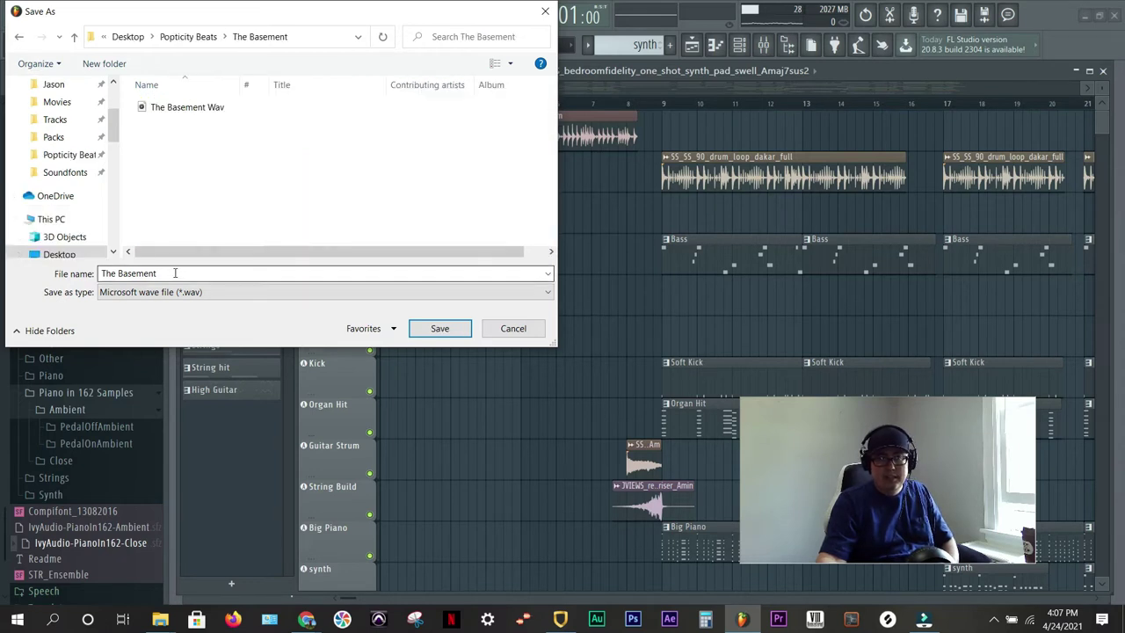
{"action": "left_click", "coordinate": [177, 273]}
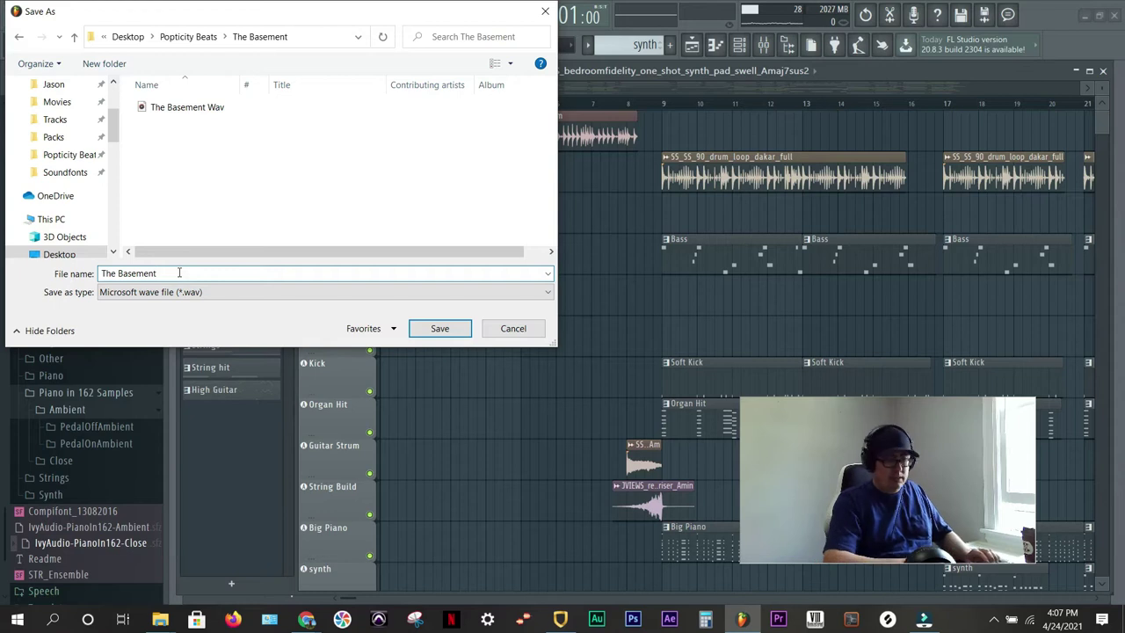
{"action": "type", "text": "Tr"}
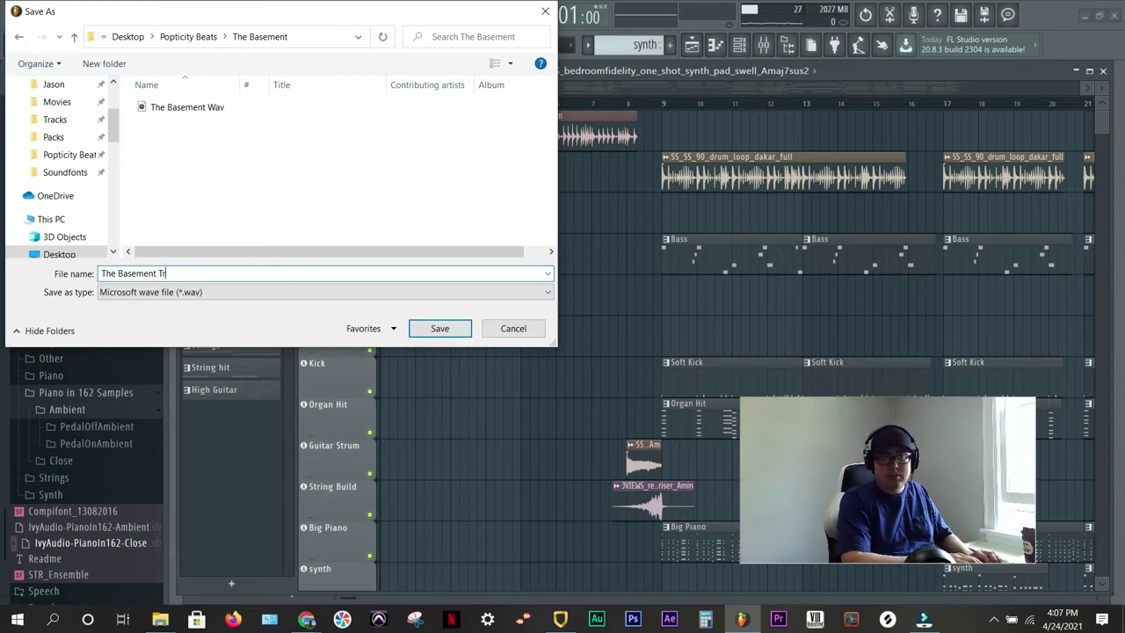
{"action": "key", "text": "BackSpace"}
{"action": "key", "text": "BackSpace"}
{"action": "type", "text": "Stems"}
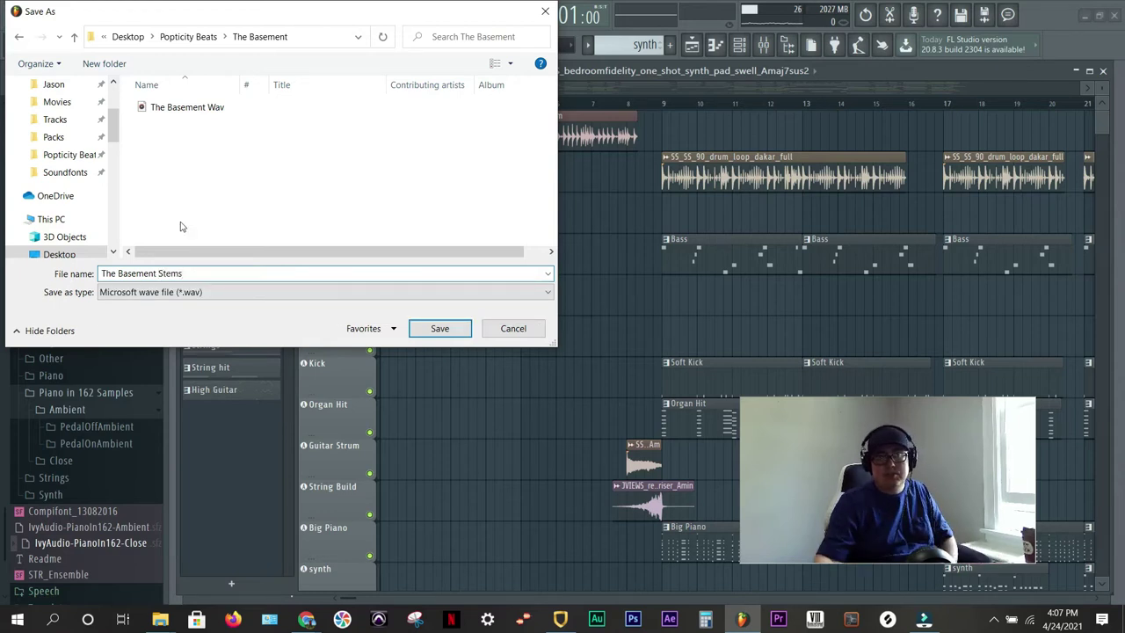
Create a new folder named The Basement Stems there and open it.
{"action": "right_click", "coordinate": [178, 182]}
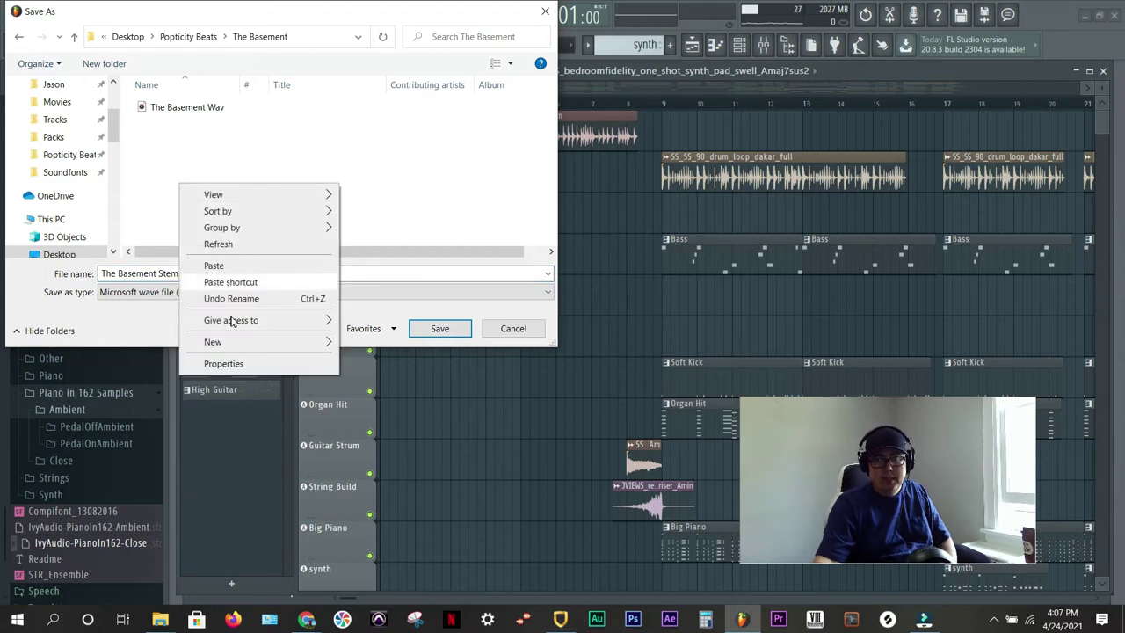
{"action": "mouse_move", "coordinate": [238, 342]}
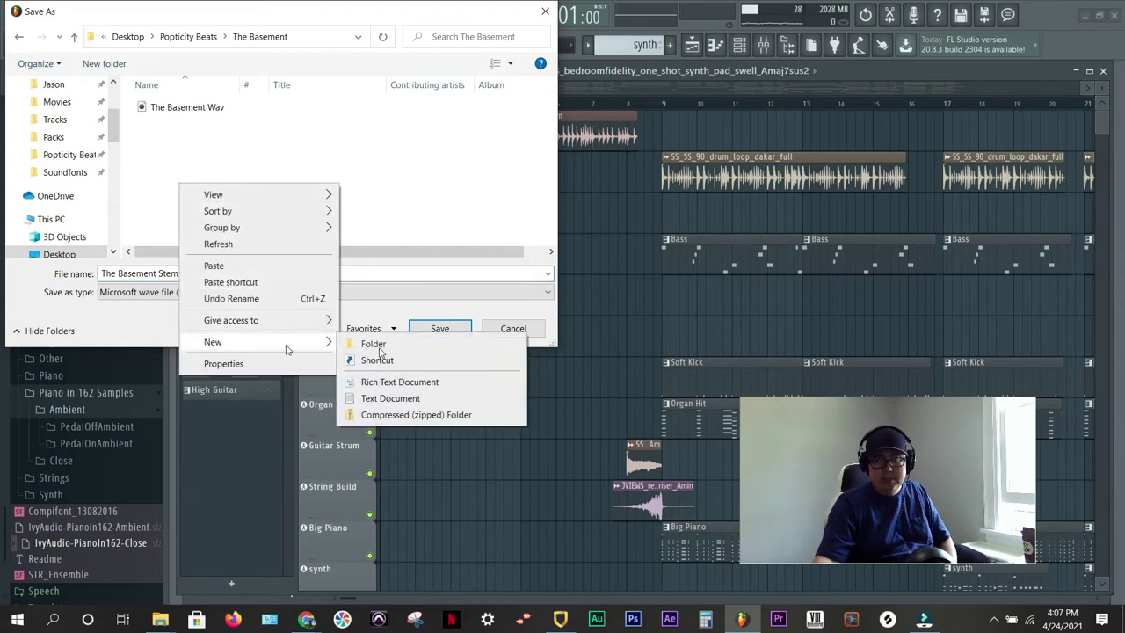
{"action": "left_click", "coordinate": [424, 345]}
{"action": "type", "text": "T"}
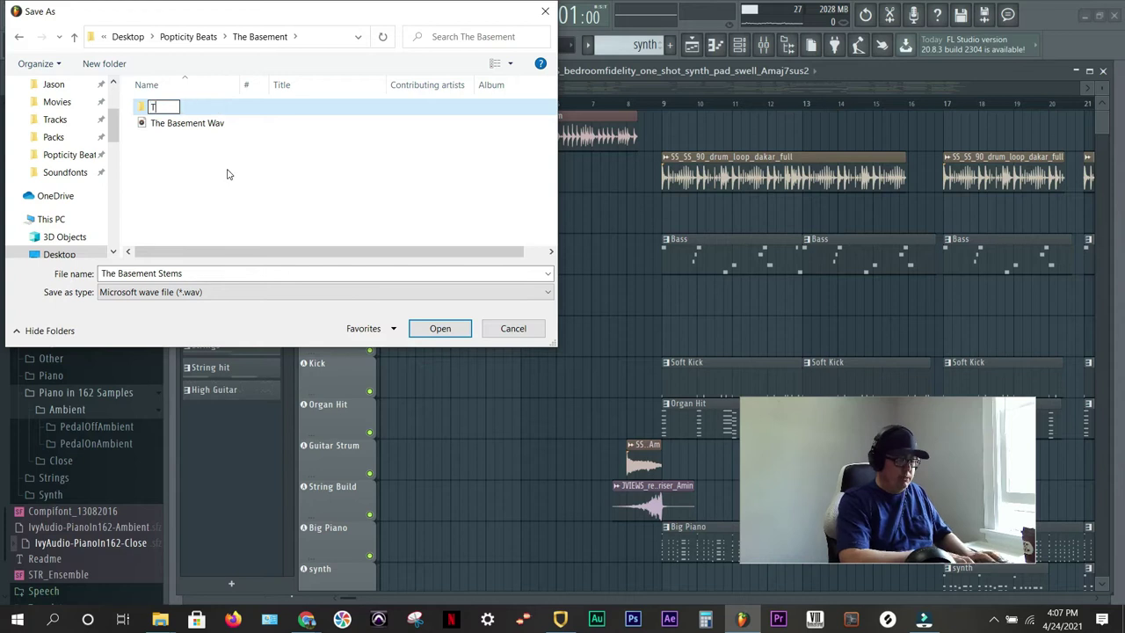
{"action": "type", "text": "he Basement Stems"}
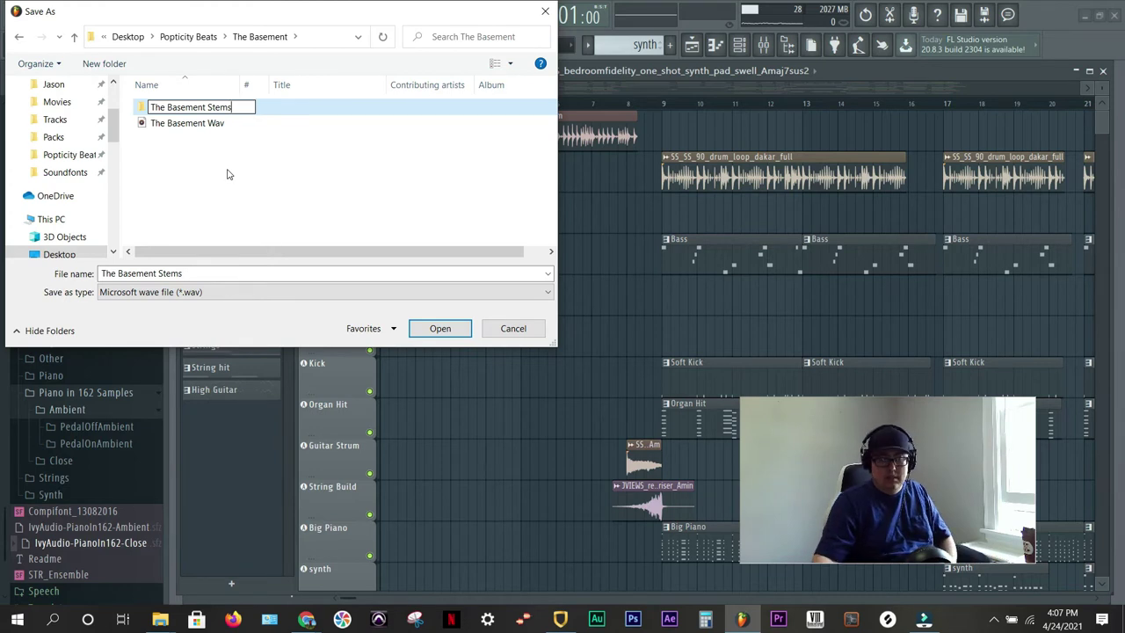
{"action": "key", "text": "Return"}
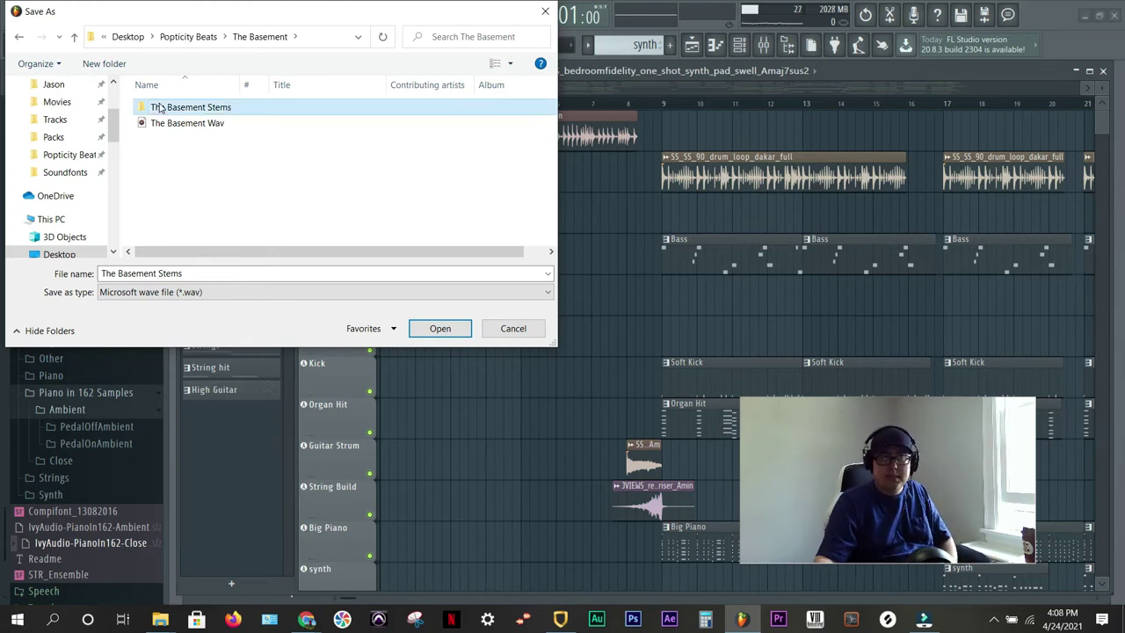
{"action": "double_click", "coordinate": [160, 106]}
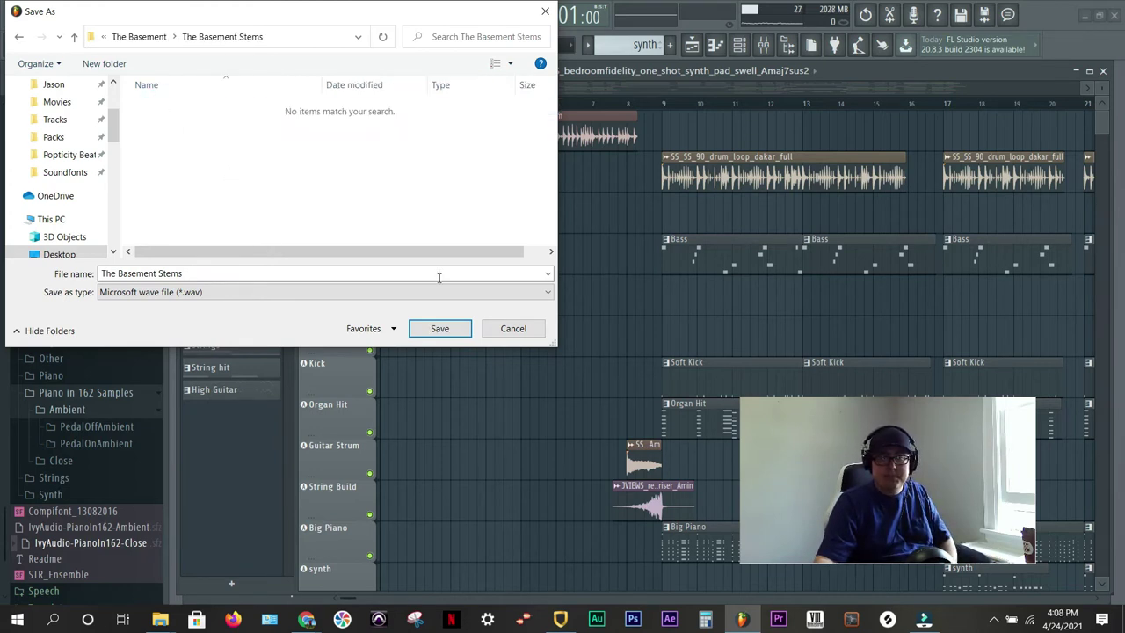
Save and enable Split mixer tracks so each mixer track renders as its own stem.
{"action": "left_click", "coordinate": [444, 329]}
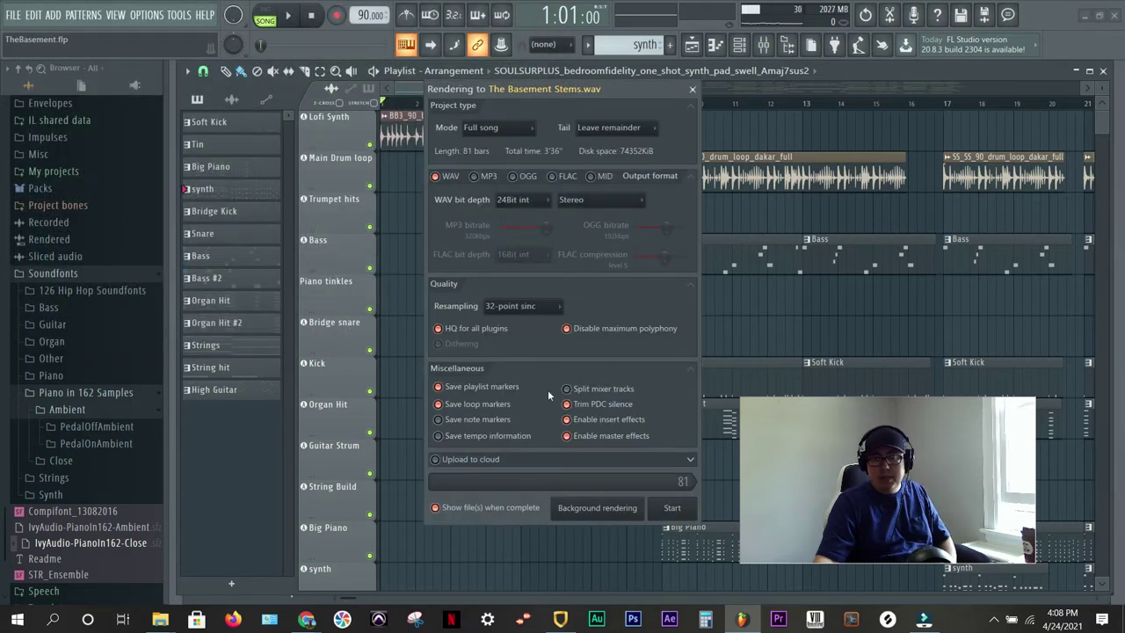
{"action": "left_click", "coordinate": [567, 389]}
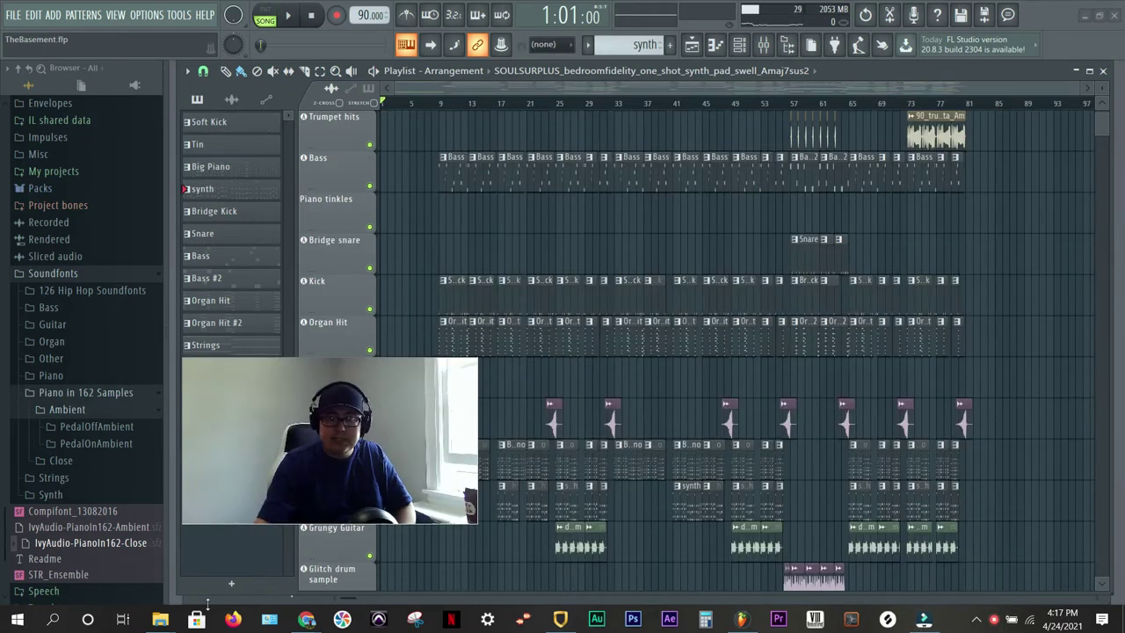
Open The Basement Stems folder and review its 24 stem WAVs, including Whole_Song.
{"action": "mouse_move", "coordinate": [160, 620]}
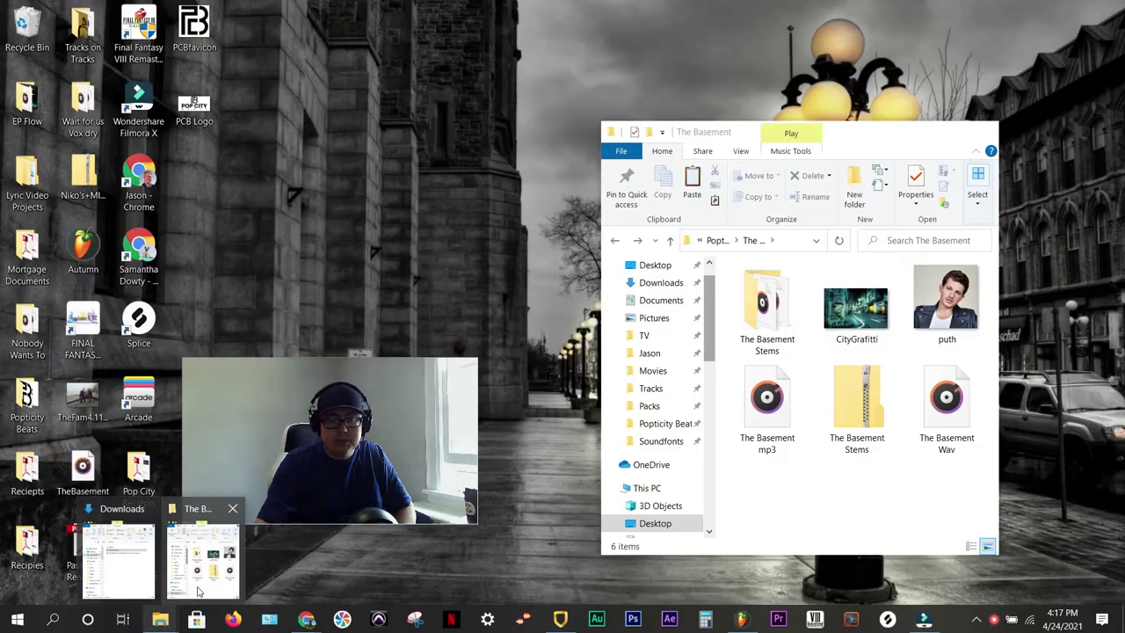
{"action": "left_click", "coordinate": [196, 555]}
{"action": "left_click", "coordinate": [769, 341]}
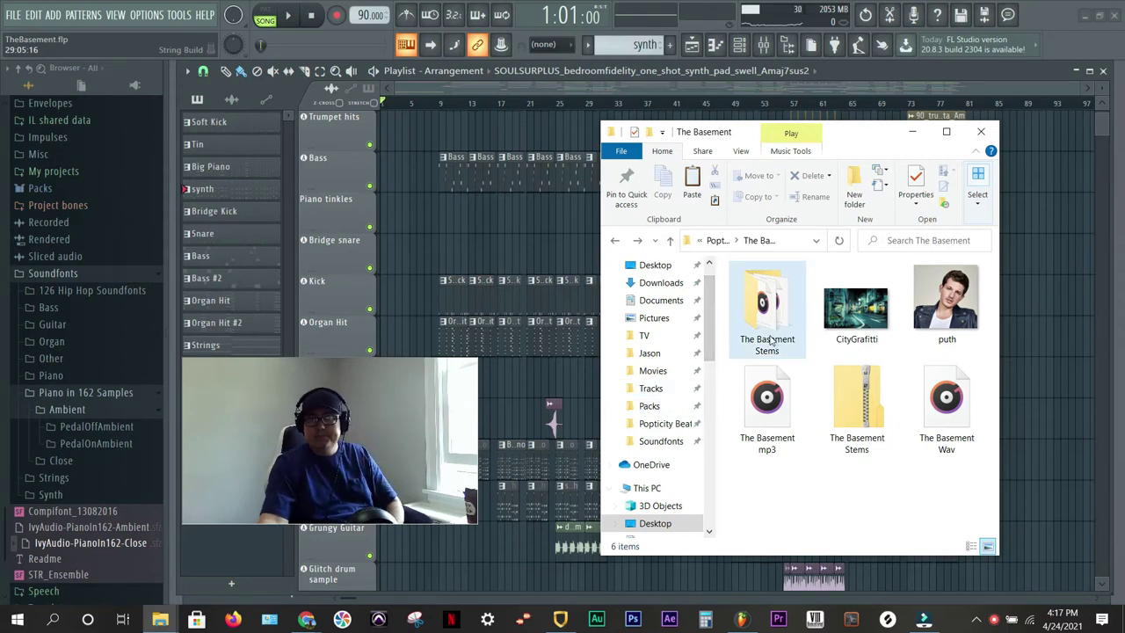
{"action": "double_click", "coordinate": [769, 341]}
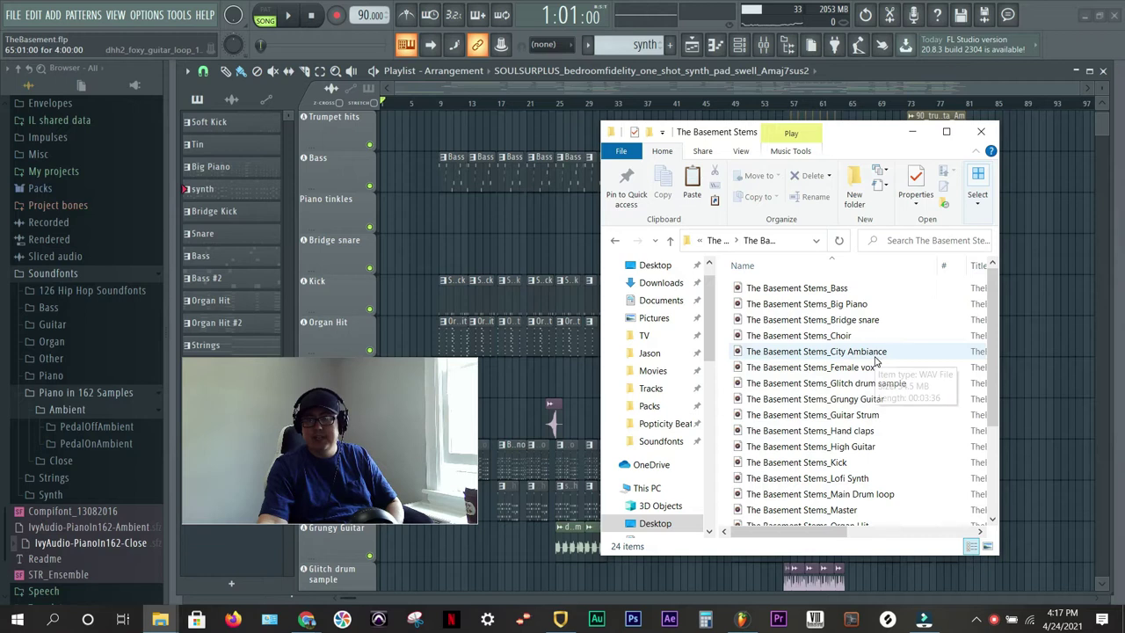
{"action": "scroll", "coordinate": [866, 398], "scroll_direction": "down", "scroll_amount": 3}
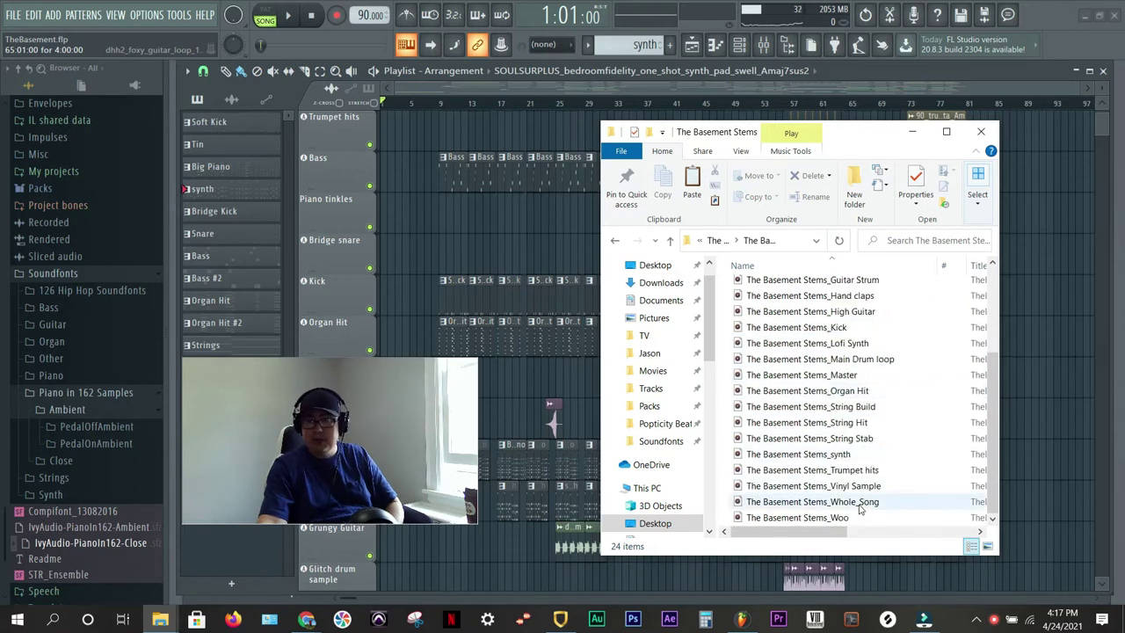
{"action": "mouse_move", "coordinate": [861, 508]}
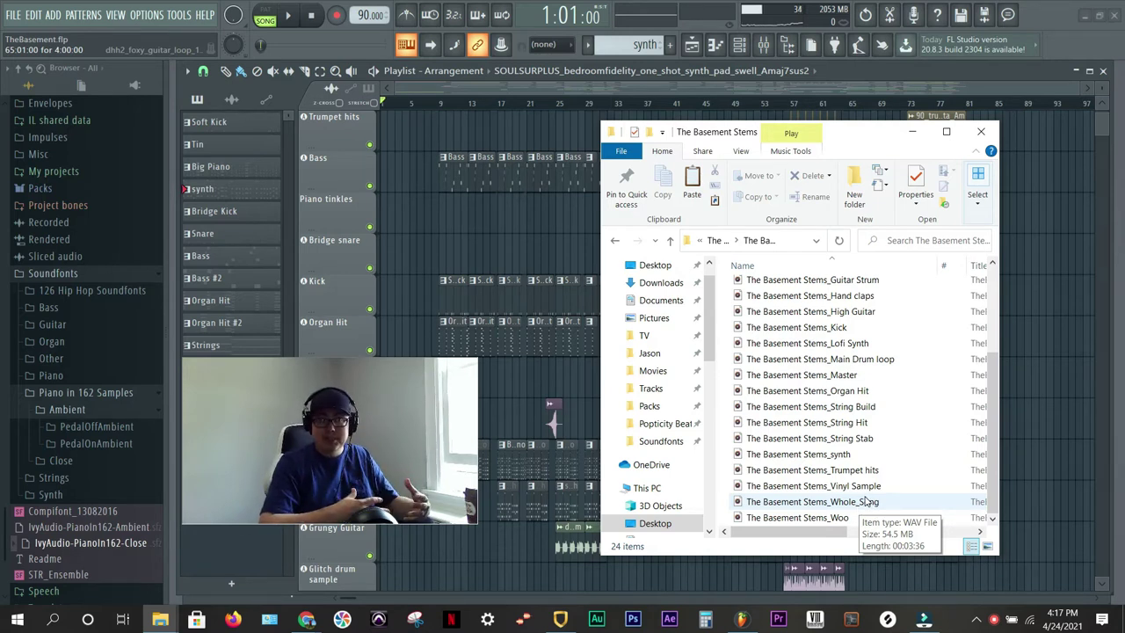
{"action": "scroll", "coordinate": [848, 430], "scroll_direction": "up", "scroll_amount": 2}
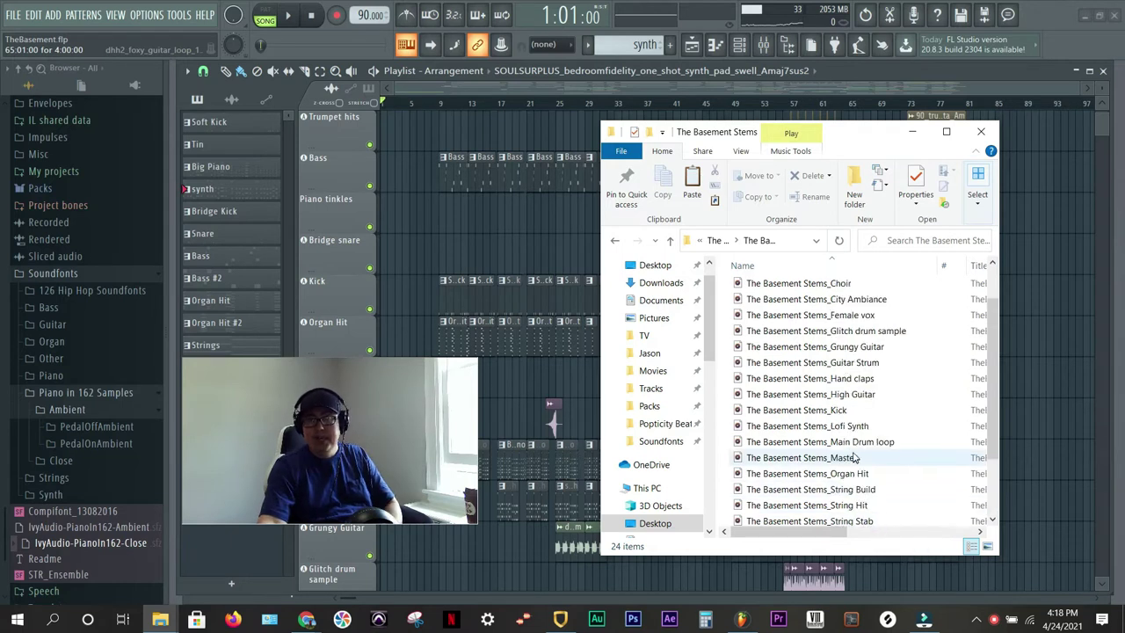
Close the stems folder window and scroll through the FL Studio playlist tracks.
{"action": "left_click", "coordinate": [982, 135]}
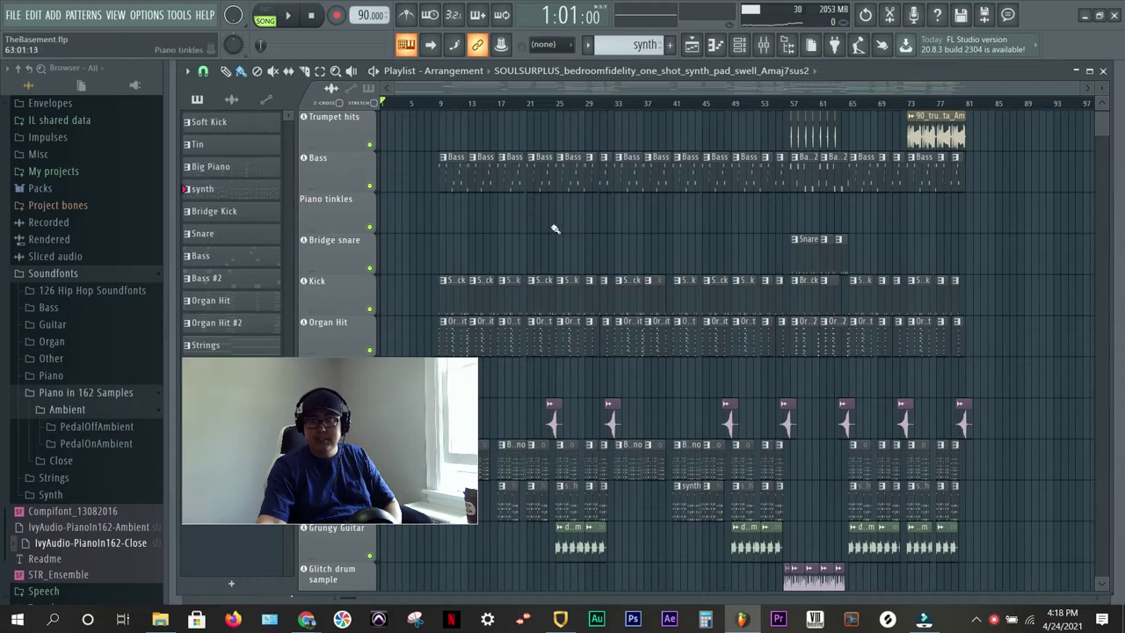
{"action": "scroll", "coordinate": [585, 228], "scroll_direction": "down", "scroll_amount": 9}
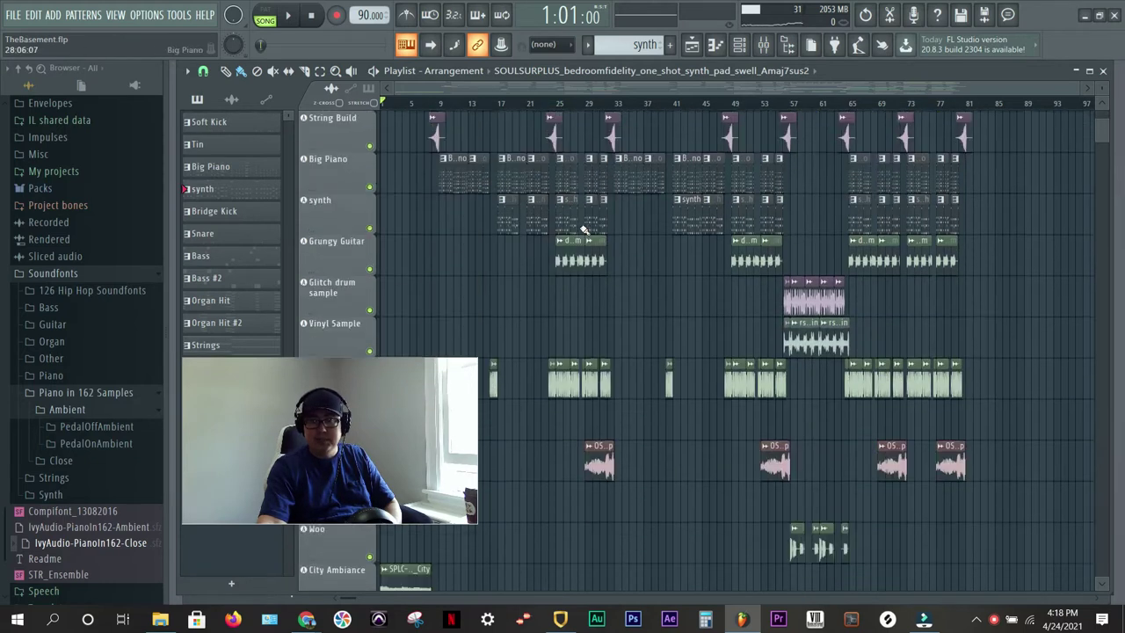
{"action": "scroll", "coordinate": [578, 229], "scroll_direction": "down", "scroll_amount": 3}
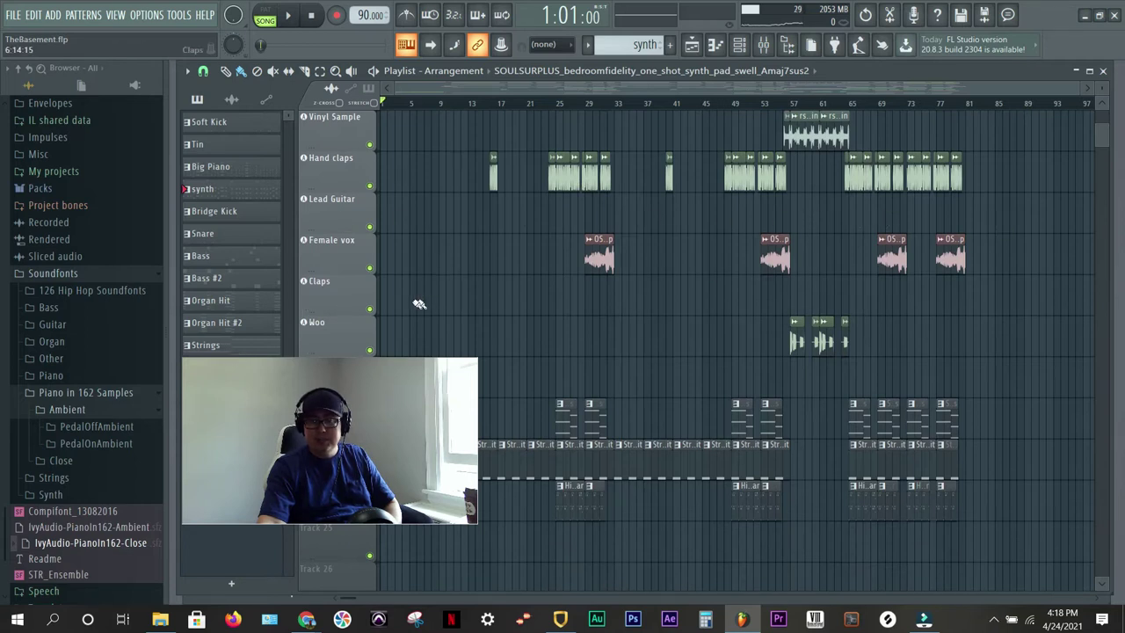
{"action": "scroll", "coordinate": [826, 305], "scroll_direction": "down", "scroll_amount": 2}
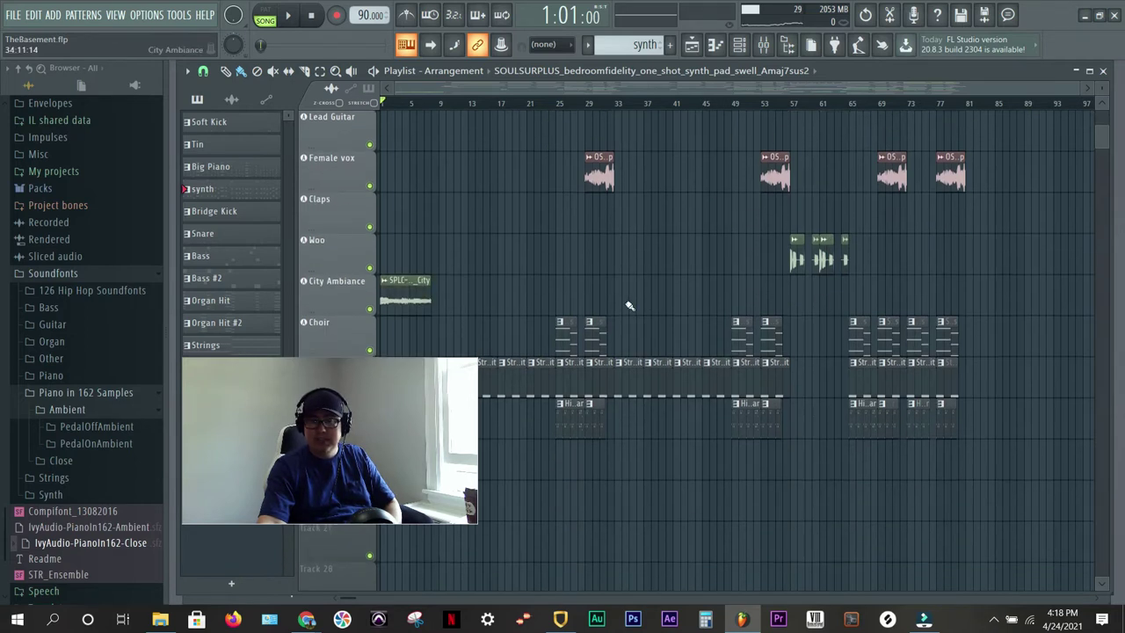
{"action": "scroll", "coordinate": [629, 304], "scroll_direction": "down", "scroll_amount": 2}
{"action": "scroll", "coordinate": [708, 373], "scroll_direction": "up", "scroll_amount": 15}
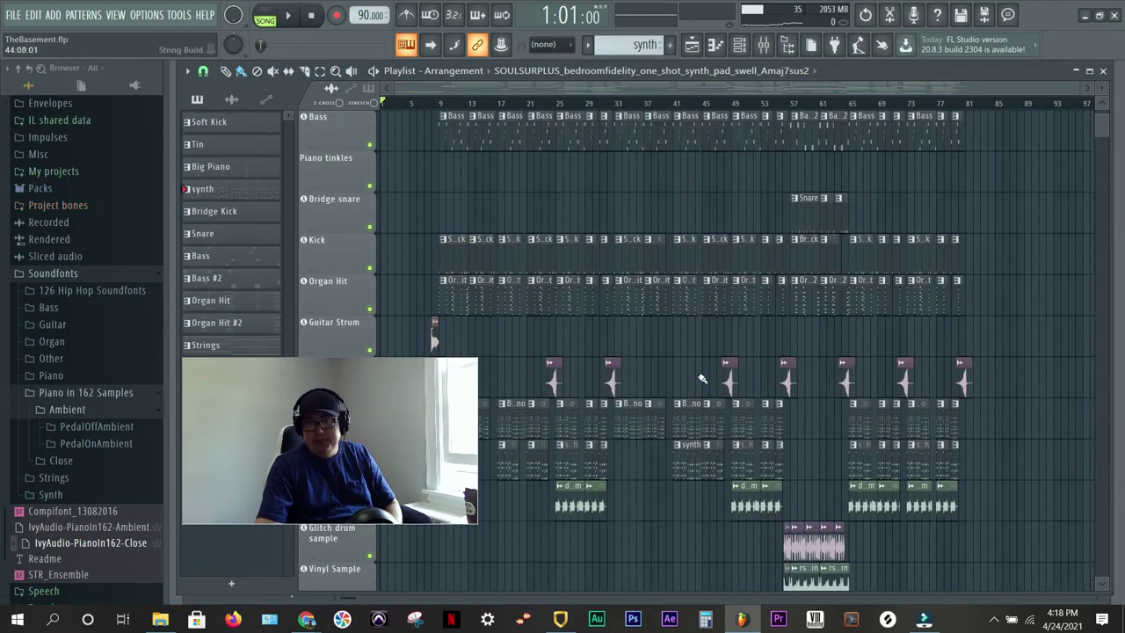
{"action": "scroll", "coordinate": [685, 369], "scroll_direction": "up", "scroll_amount": 3}
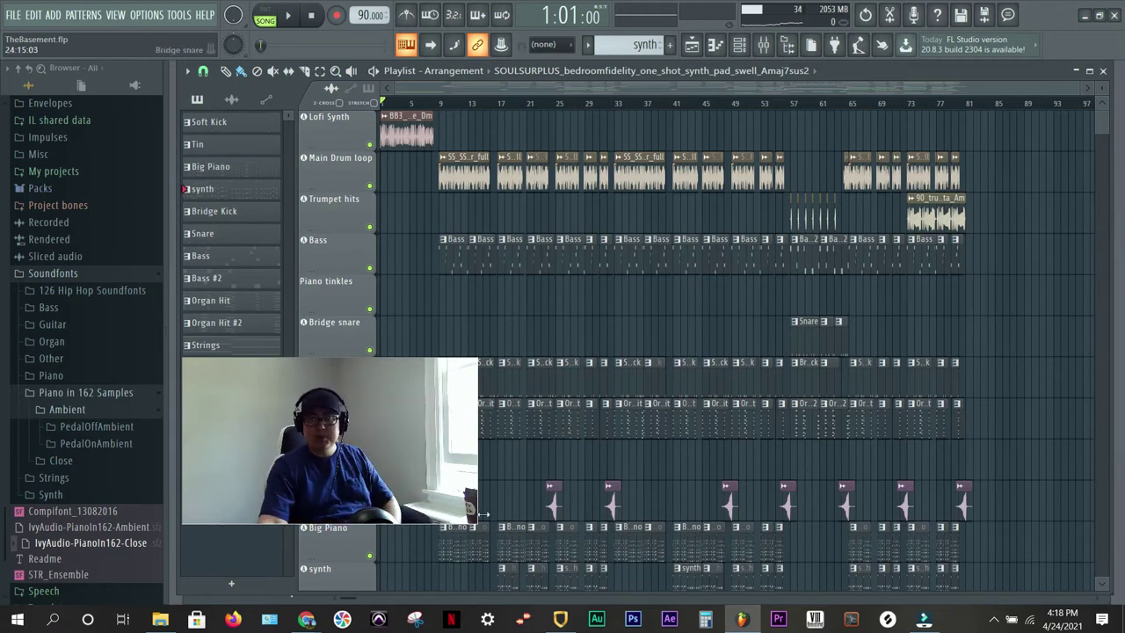
In Chrome, go to the BeatStars Tracks list, leaving the editor without saving.
{"action": "mouse_move", "coordinate": [314, 620]}
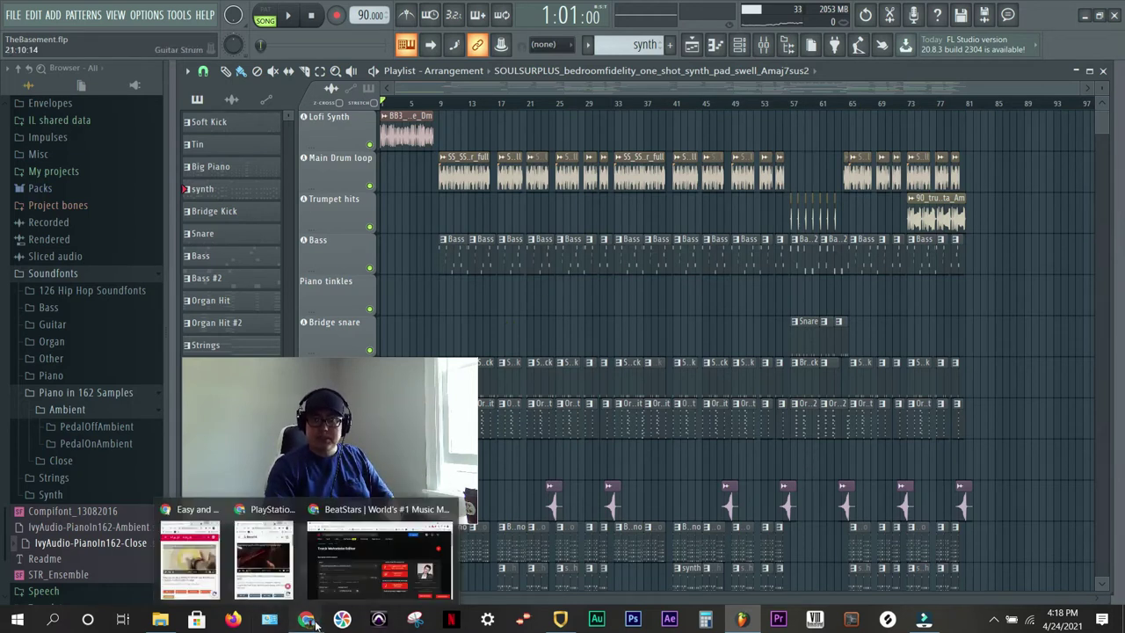
{"action": "left_click", "coordinate": [372, 558]}
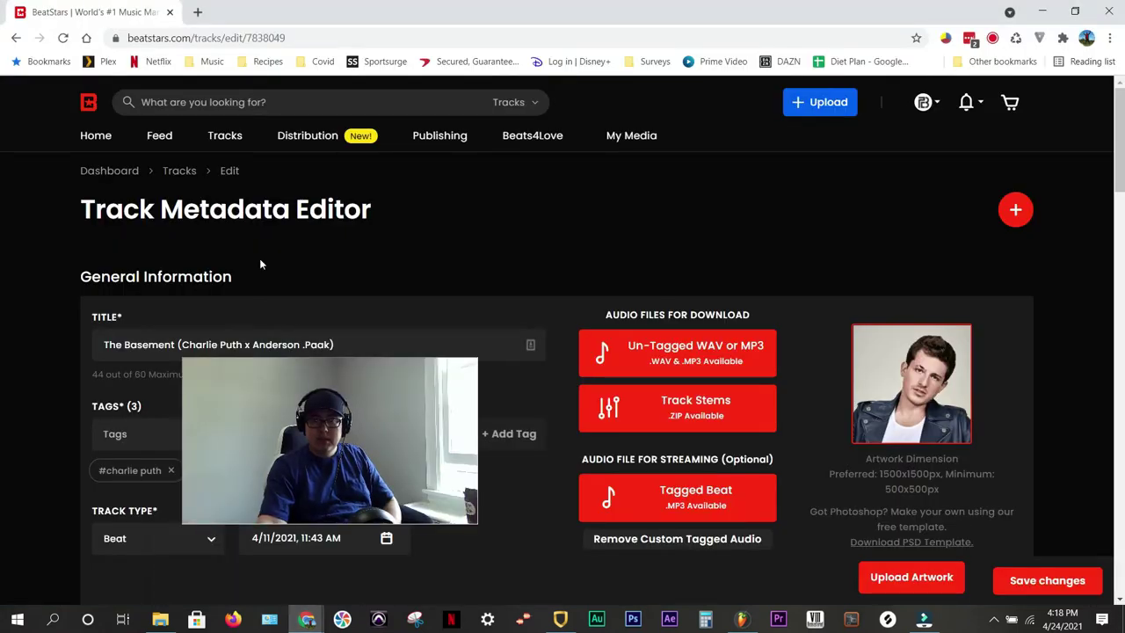
{"action": "mouse_move", "coordinate": [636, 141]}
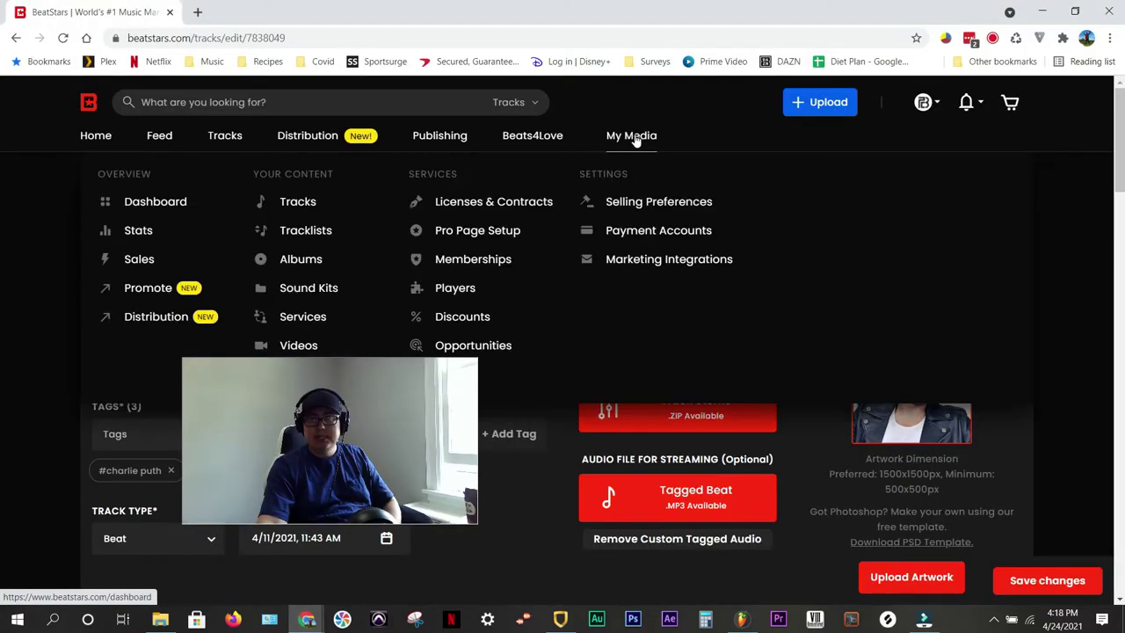
{"action": "left_click", "coordinate": [298, 202]}
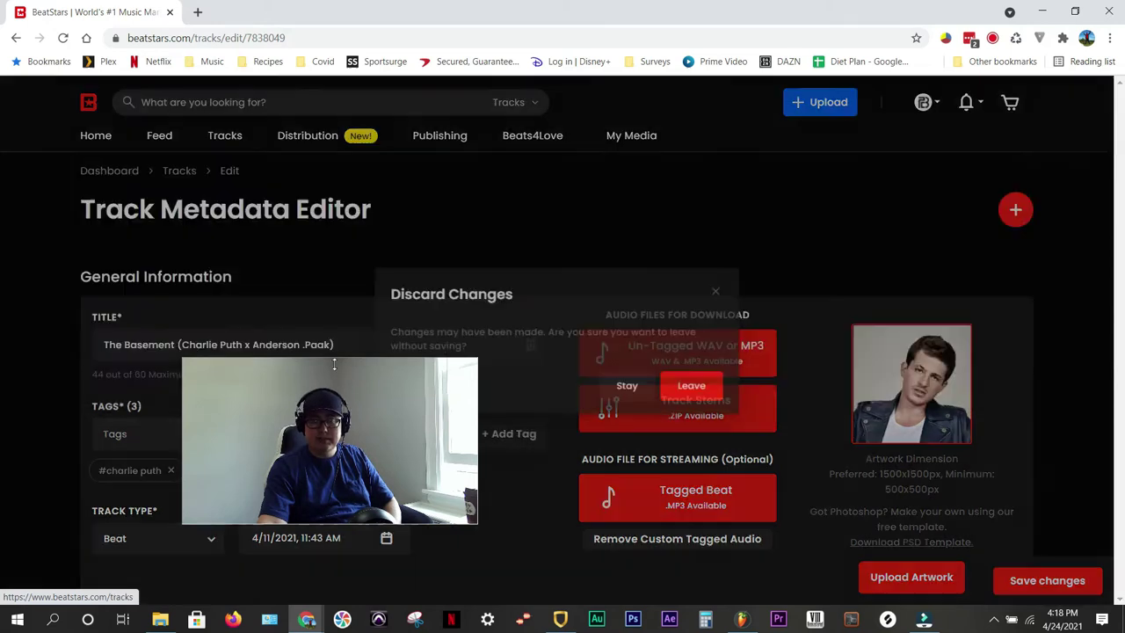
{"action": "left_click", "coordinate": [705, 392]}
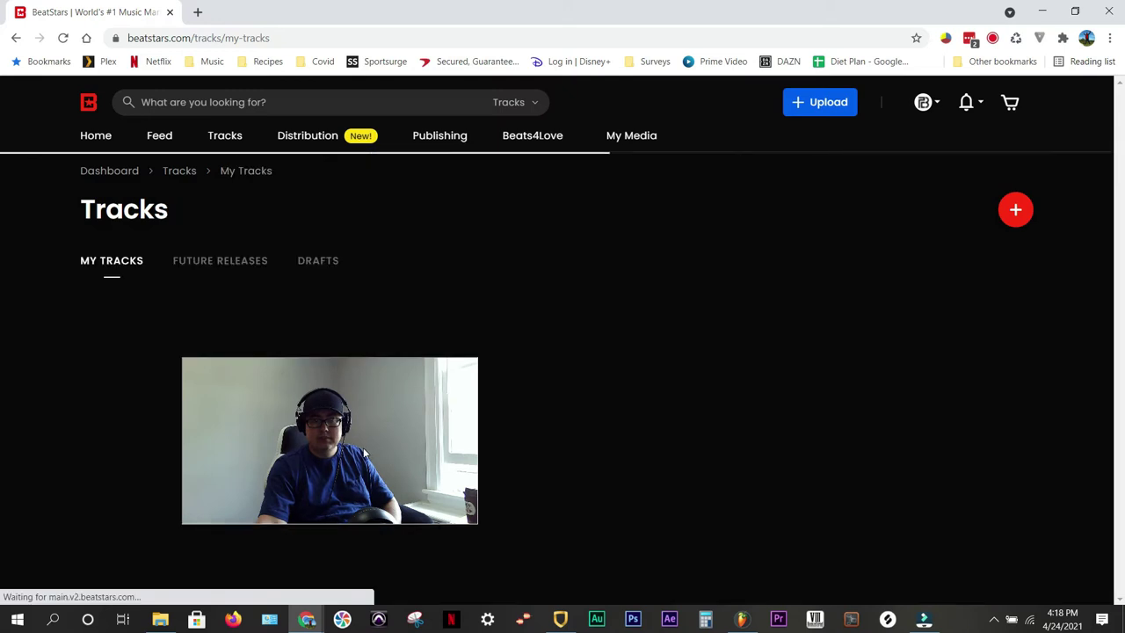
Reopen The Basement's Track Metadata Editor and bring up the Downloads folder window.
{"action": "left_click_drag", "start_coordinate": [363, 453], "coordinate": [561, 245]}
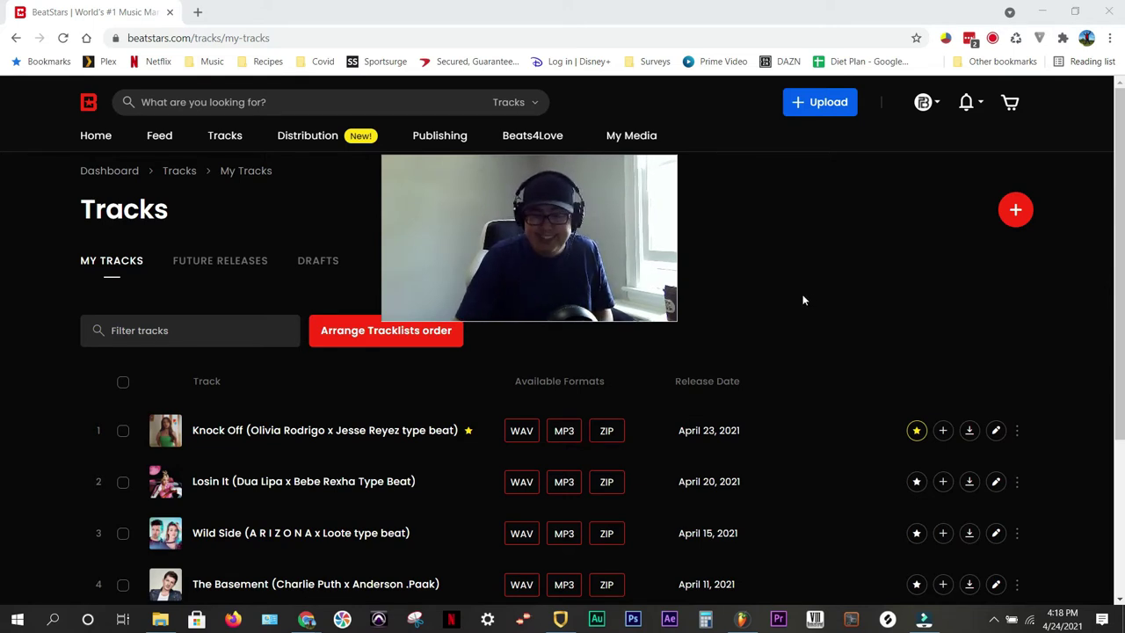
{"action": "scroll", "coordinate": [804, 299], "scroll_direction": "down", "scroll_amount": 1}
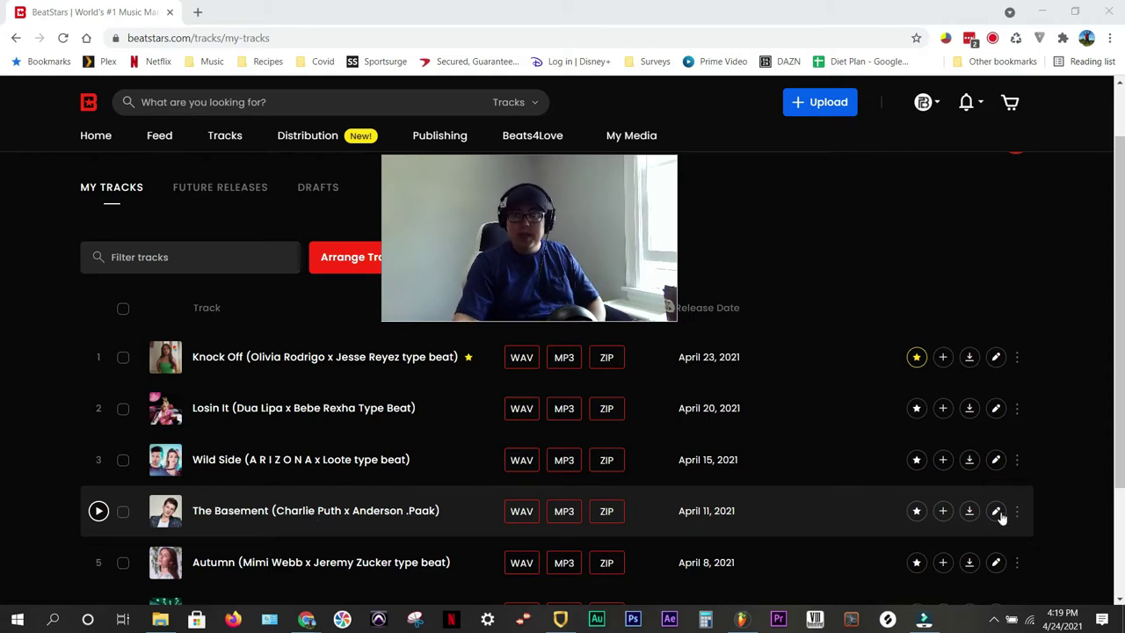
{"action": "scroll", "coordinate": [1017, 211], "scroll_direction": "up", "scroll_amount": 2}
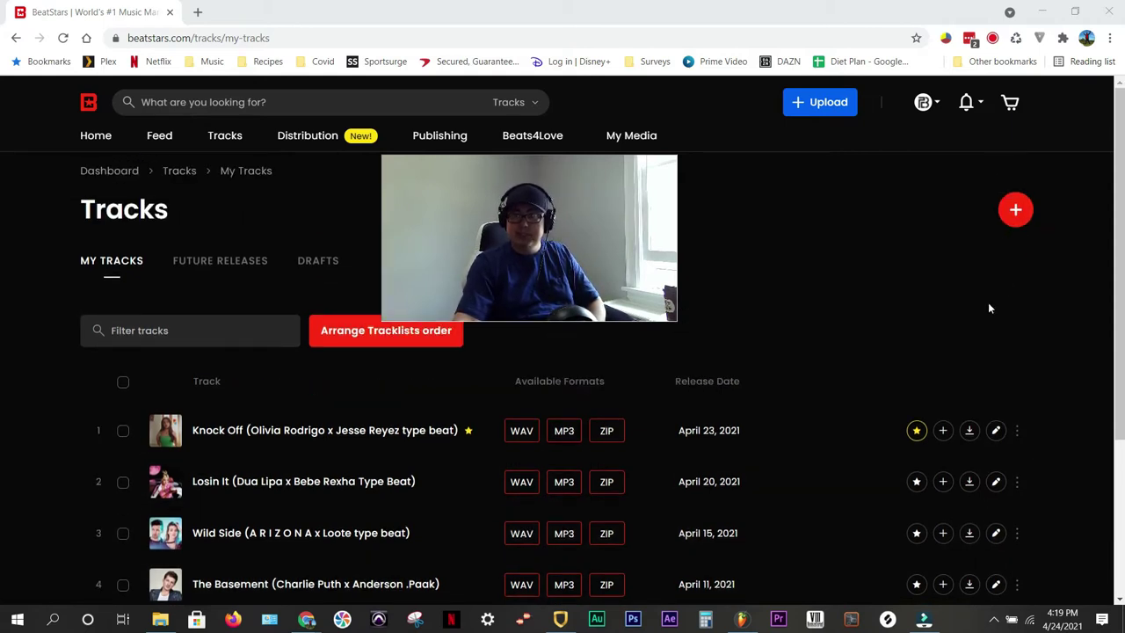
{"action": "scroll", "coordinate": [931, 351], "scroll_direction": "down", "scroll_amount": 2}
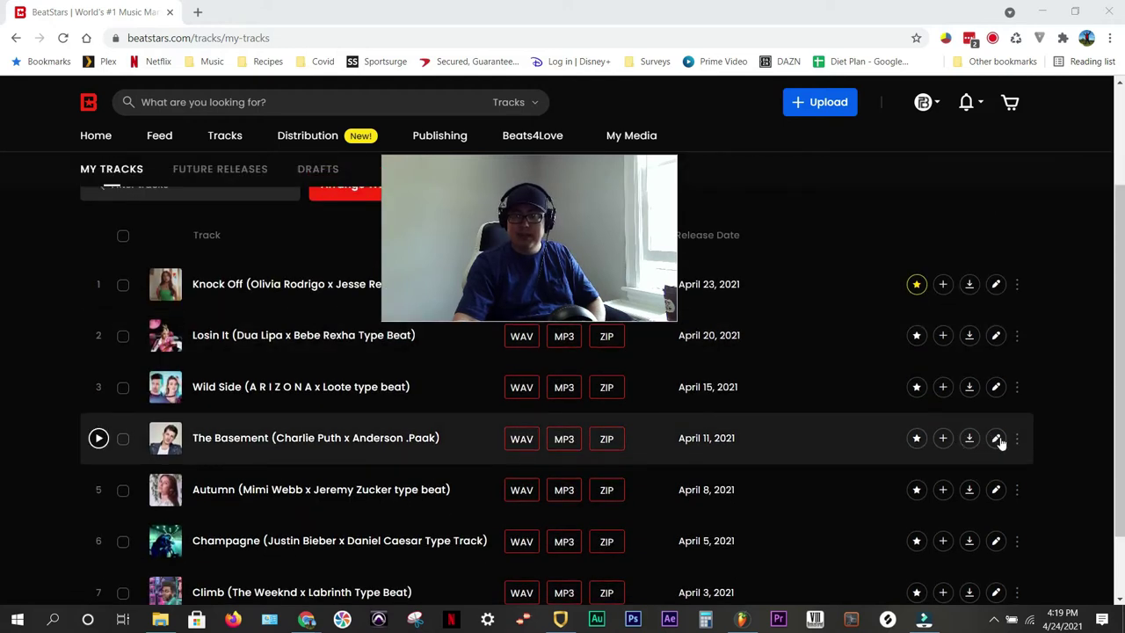
{"action": "left_click", "coordinate": [999, 441]}
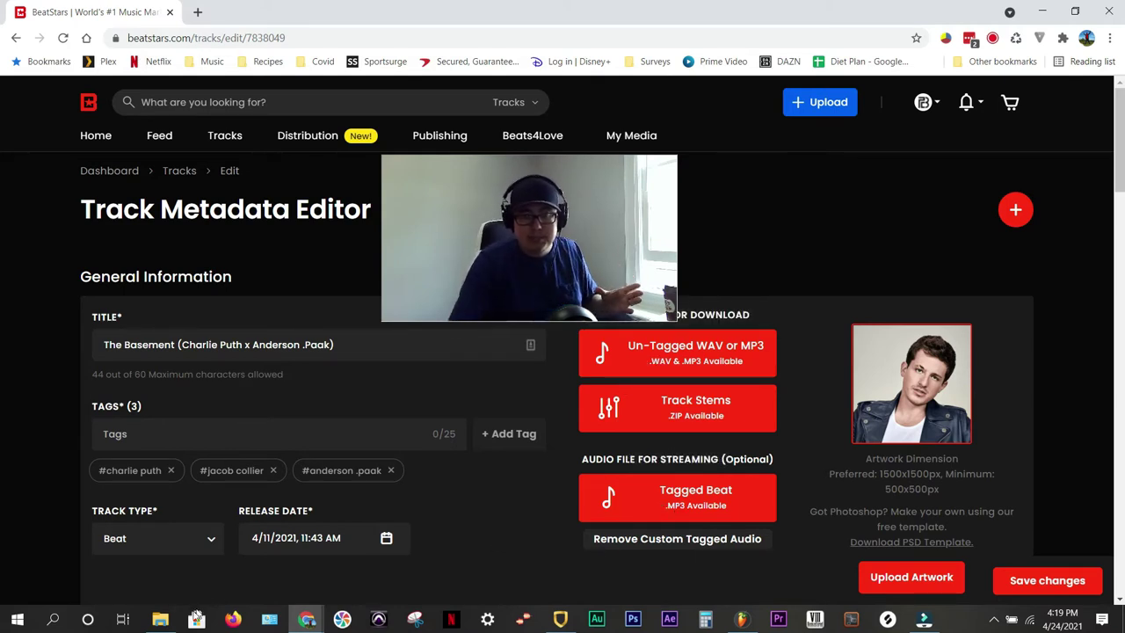
{"action": "left_click", "coordinate": [158, 620]}
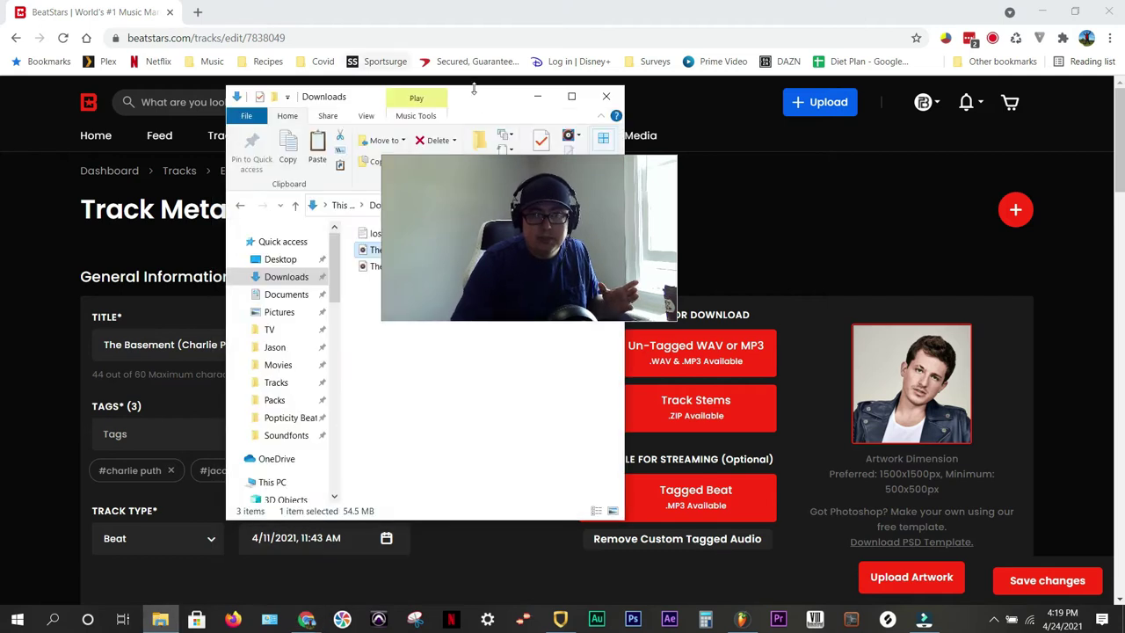
Open Popticity Beats › The Basement and zip The Basement Stems folder with 7-Zip.
{"action": "left_click_drag", "start_coordinate": [474, 106], "coordinate": [336, 109]}
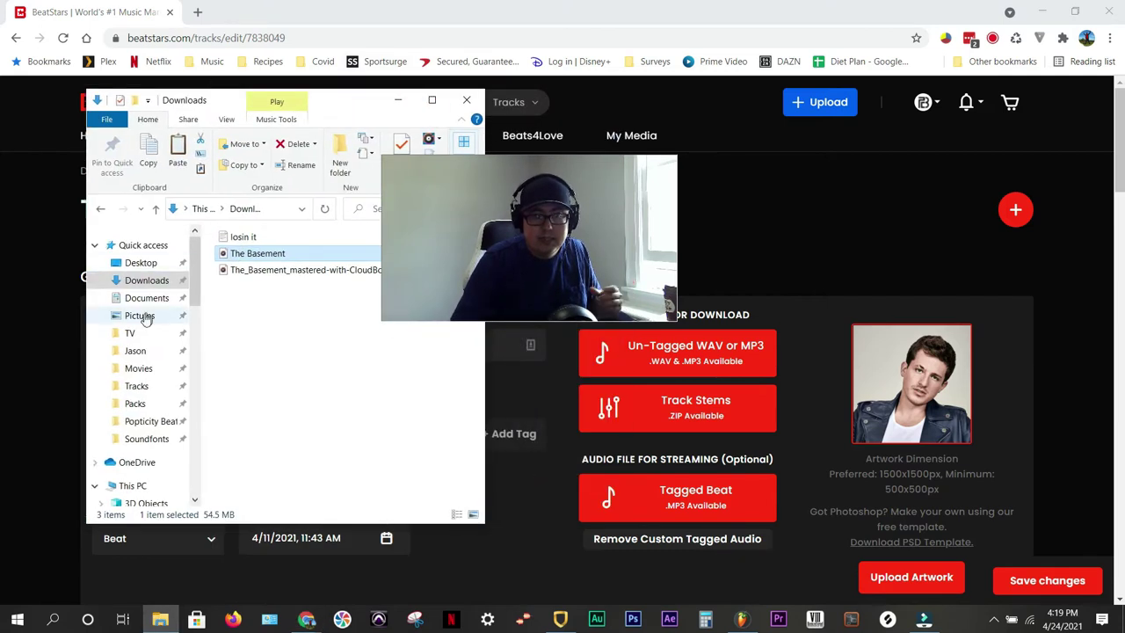
{"action": "left_click", "coordinate": [156, 424]}
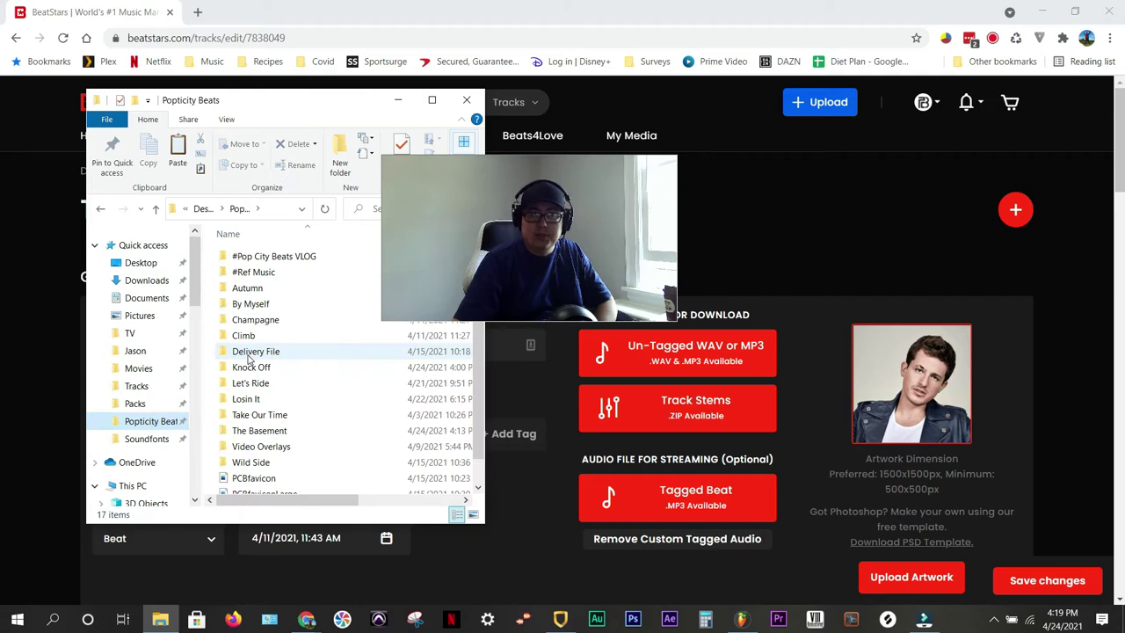
{"action": "double_click", "coordinate": [257, 429]}
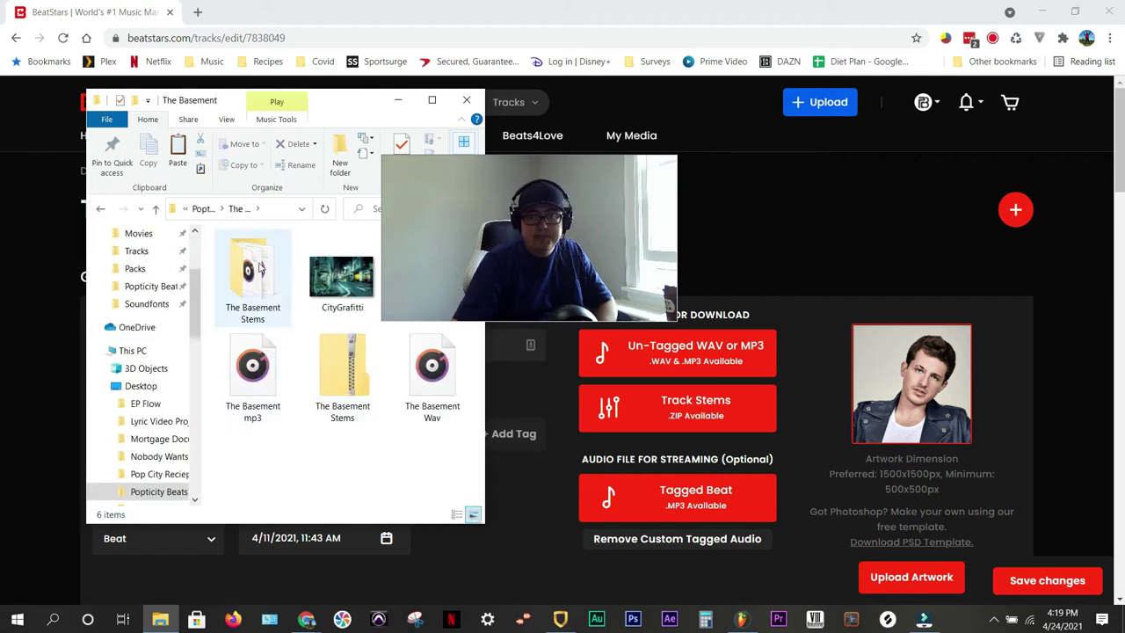
{"action": "left_click", "coordinate": [250, 272]}
{"action": "right_click", "coordinate": [250, 273]}
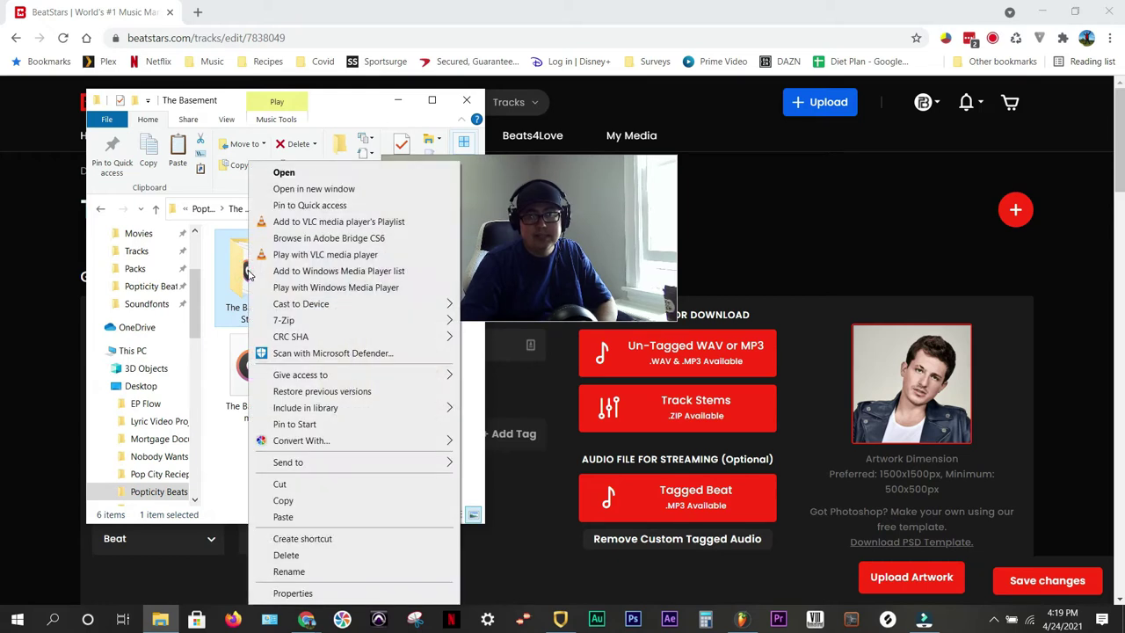
{"action": "mouse_move", "coordinate": [342, 320]}
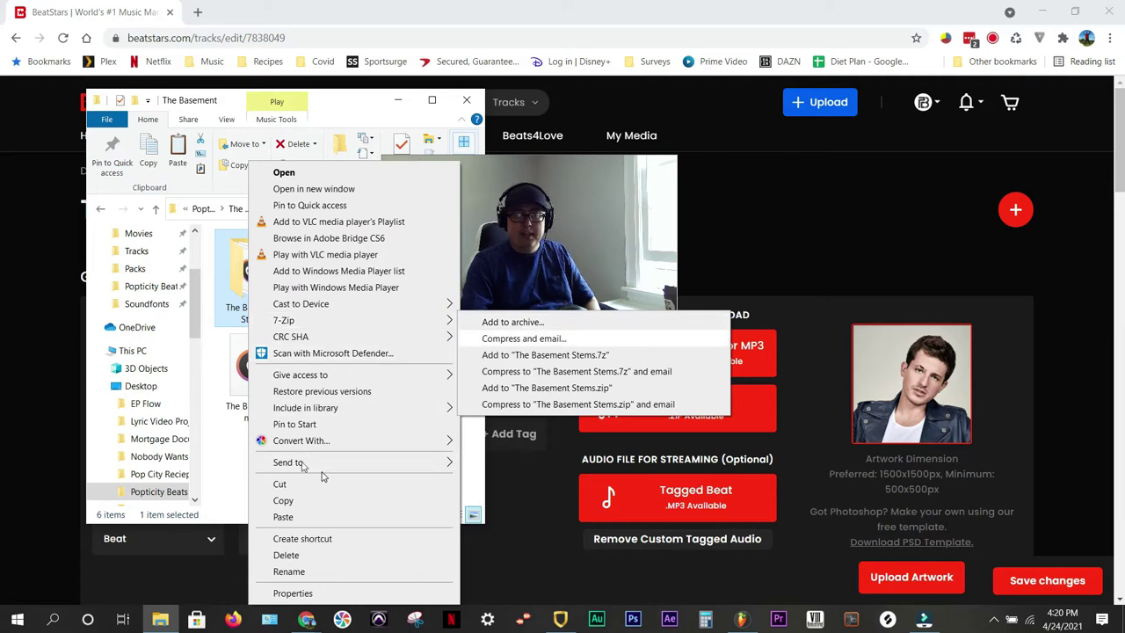
{"action": "left_click", "coordinate": [223, 429]}
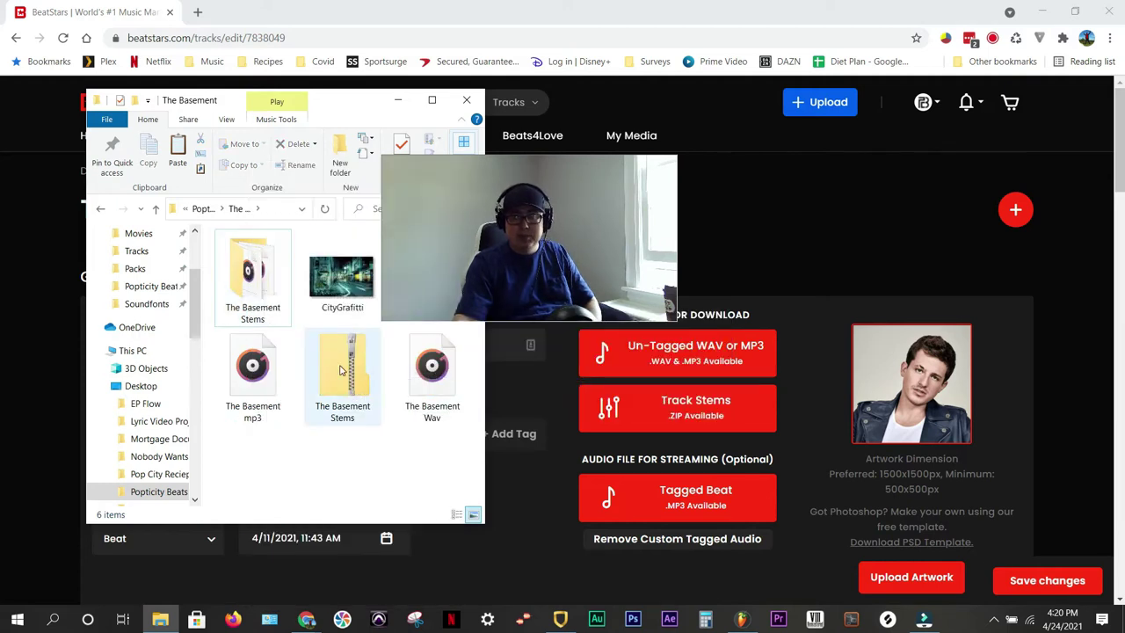
{"action": "mouse_move", "coordinate": [371, 390]}
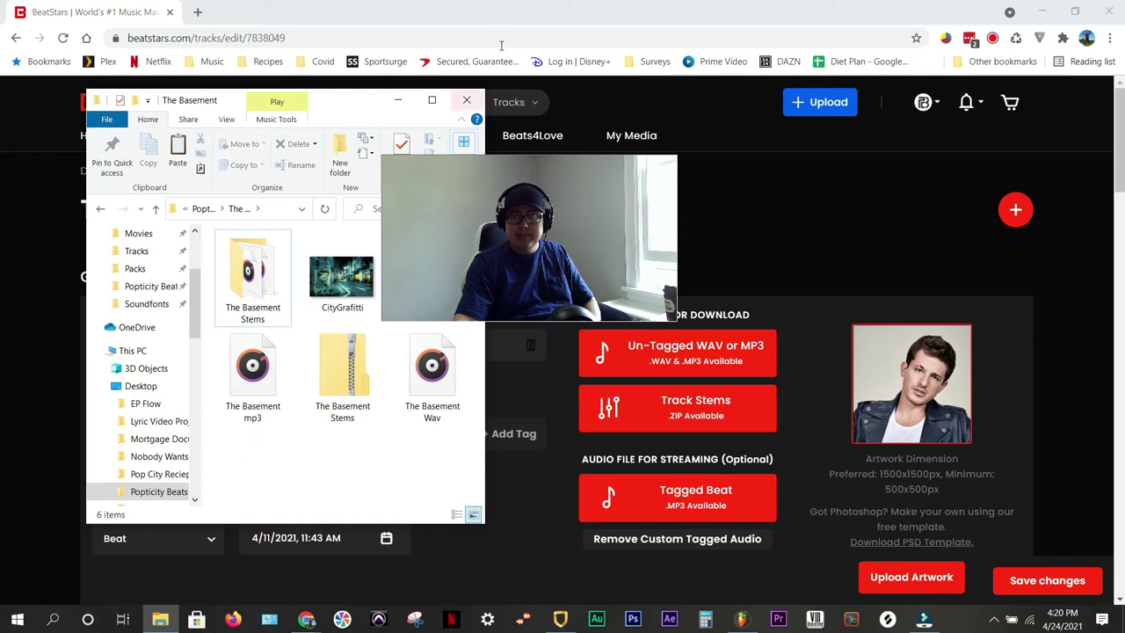
Start a .zip upload for Track Stems and choose uploading from My device.
{"action": "left_click", "coordinate": [397, 100]}
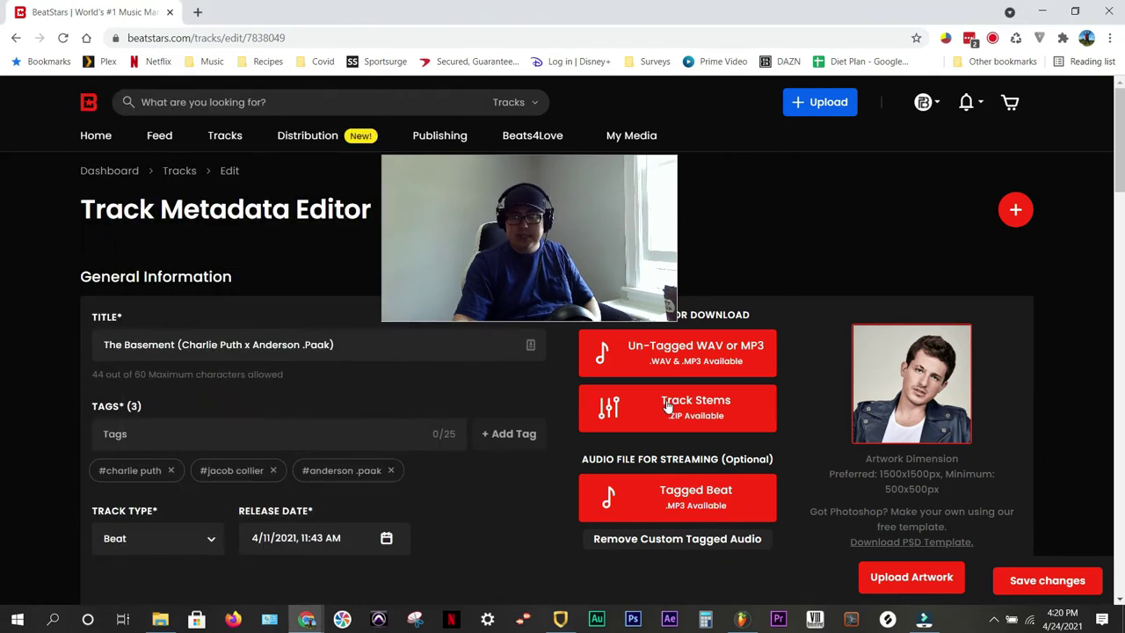
{"action": "left_click", "coordinate": [665, 403]}
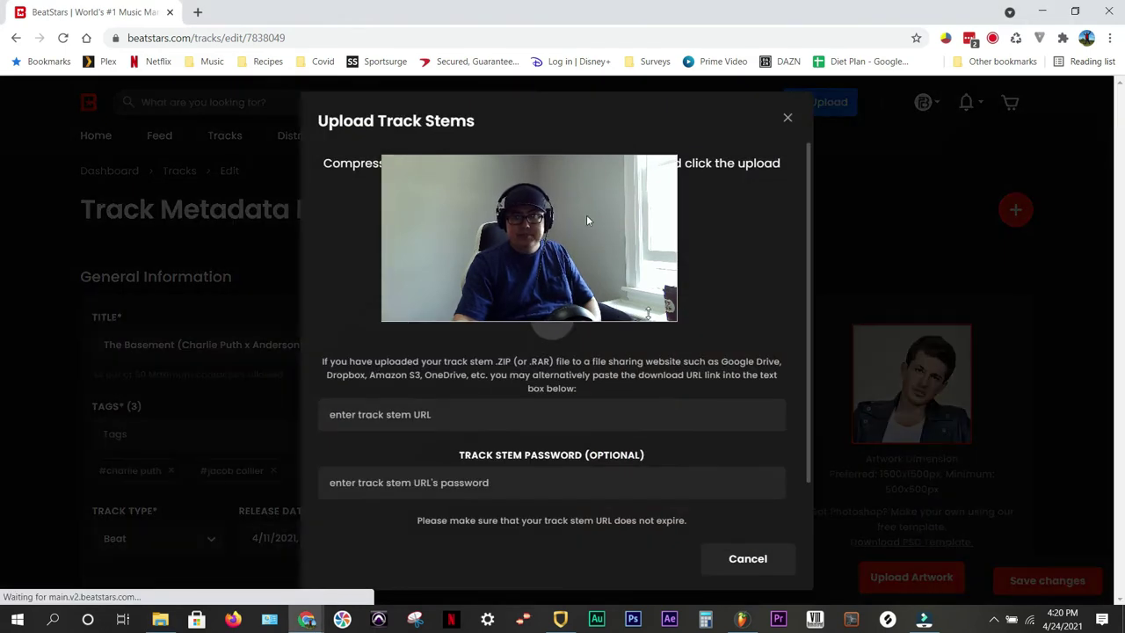
{"action": "left_click_drag", "start_coordinate": [584, 214], "coordinate": [966, 217]}
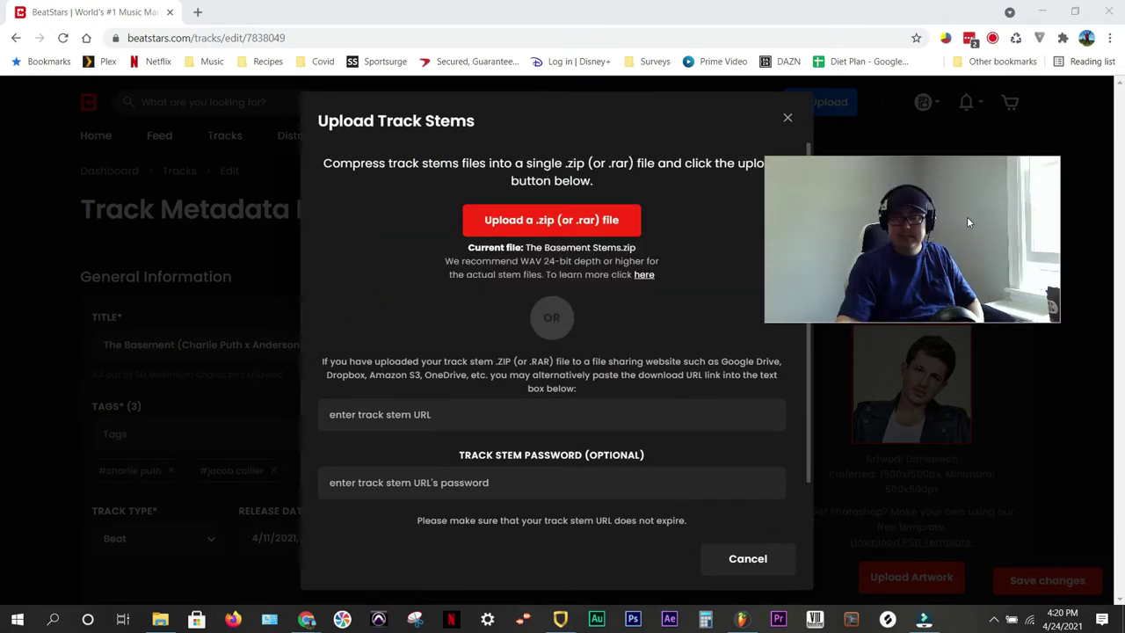
{"action": "left_click", "coordinate": [528, 221]}
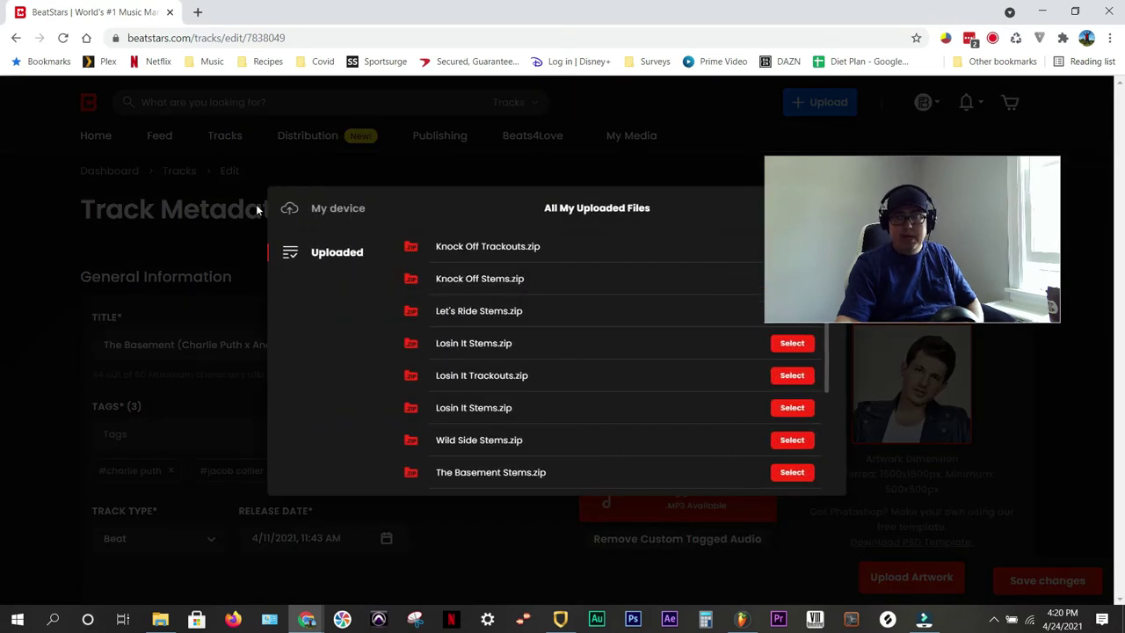
{"action": "left_click", "coordinate": [321, 213]}
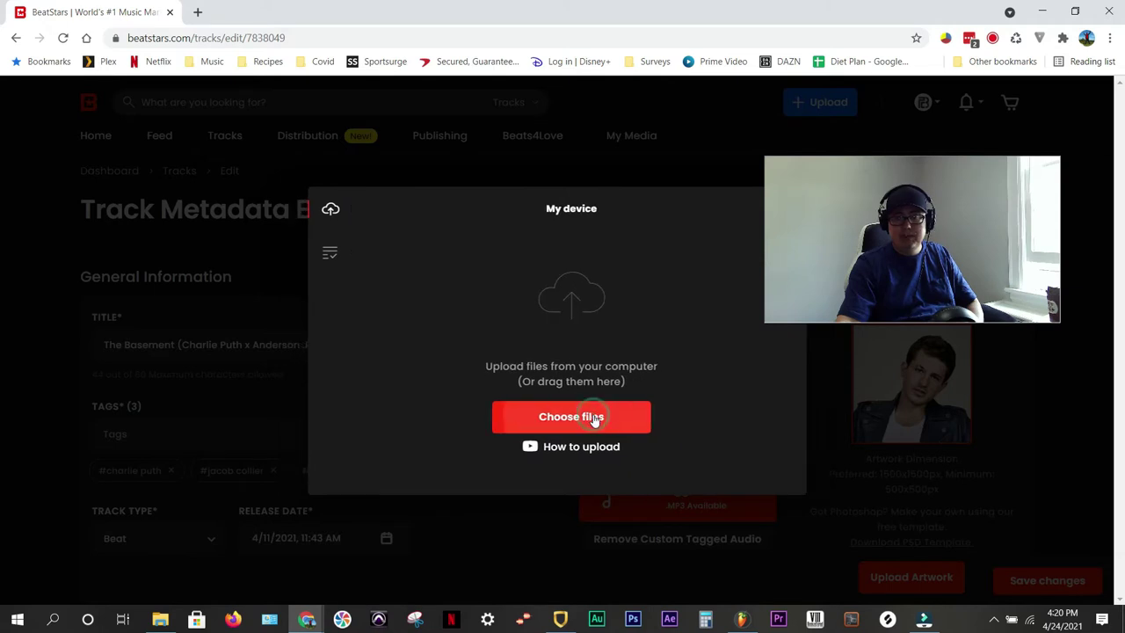
Select The Basement Stems.zip in Popticity Beats > The Basement and open it for upload.
{"action": "left_click", "coordinate": [595, 418]}
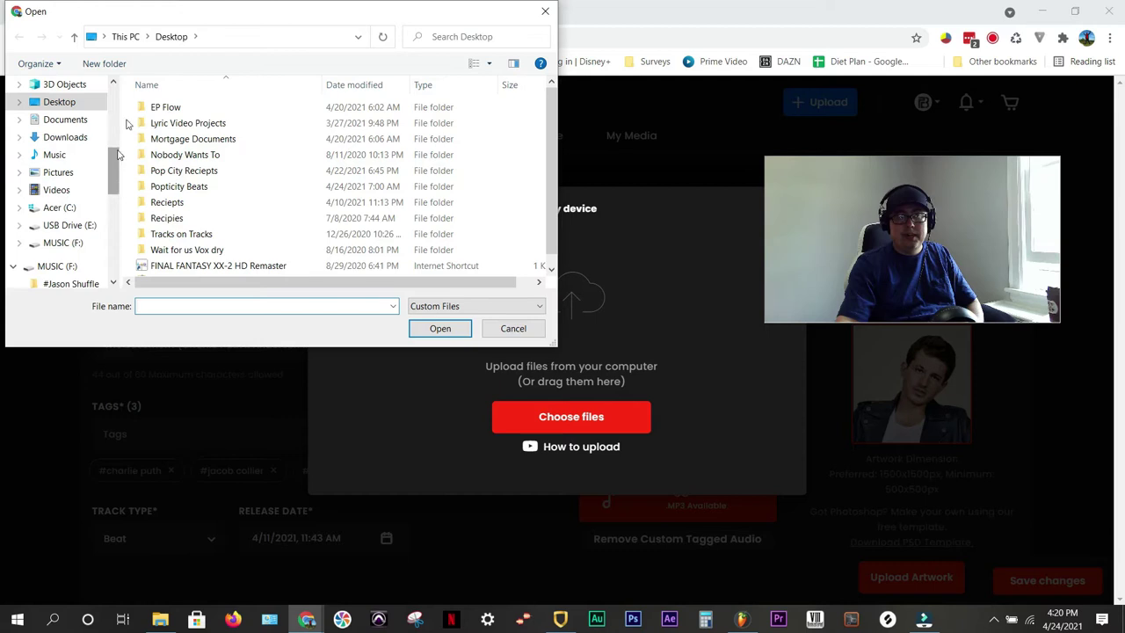
{"action": "scroll", "coordinate": [91, 163], "scroll_direction": "up", "scroll_amount": 5}
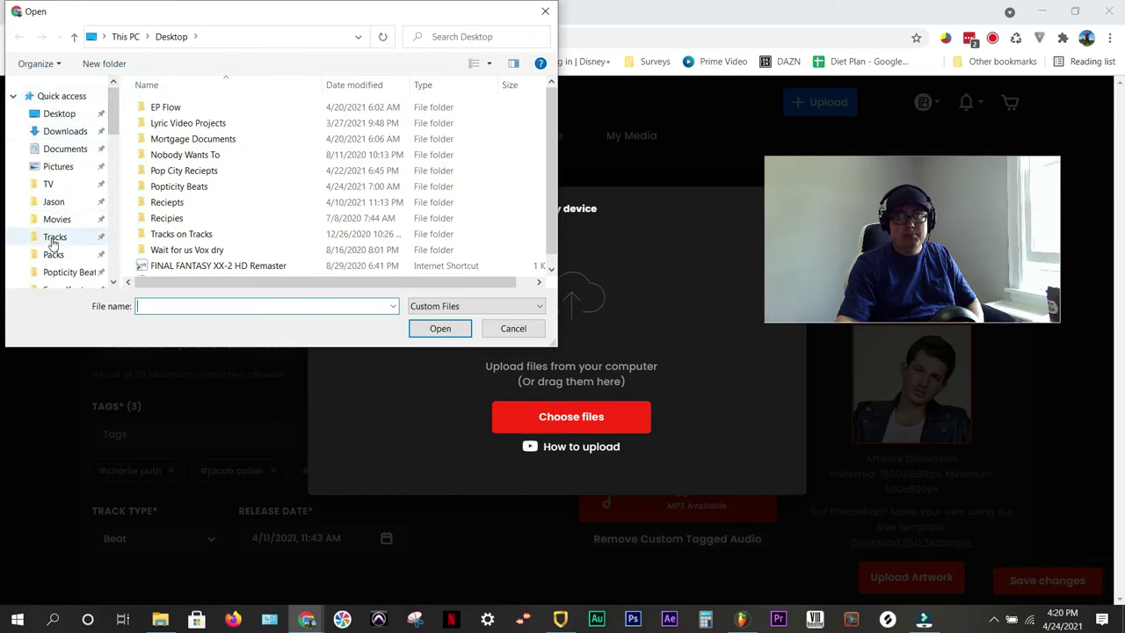
{"action": "scroll", "coordinate": [50, 239], "scroll_direction": "down", "scroll_amount": 1}
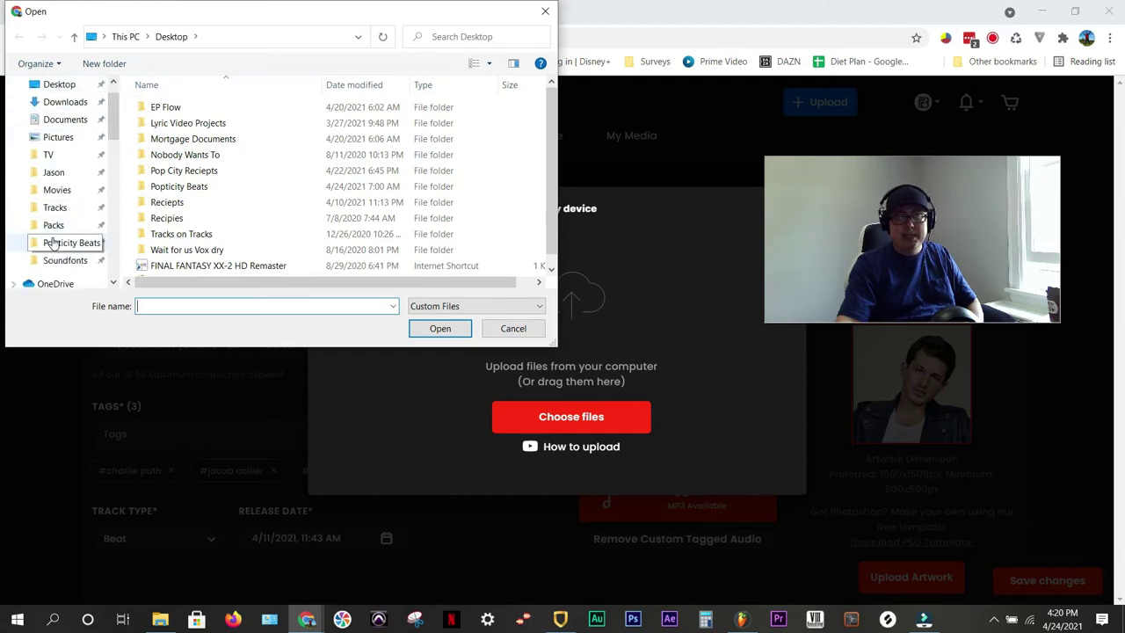
{"action": "left_click", "coordinate": [55, 242]}
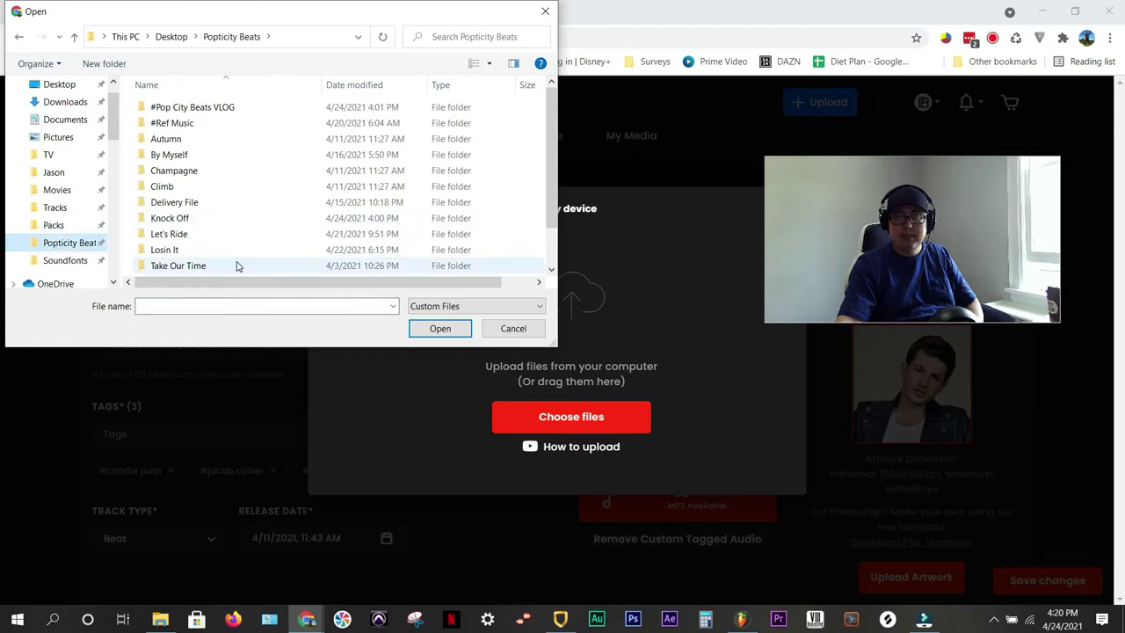
{"action": "scroll", "coordinate": [217, 260], "scroll_direction": "down", "scroll_amount": 1}
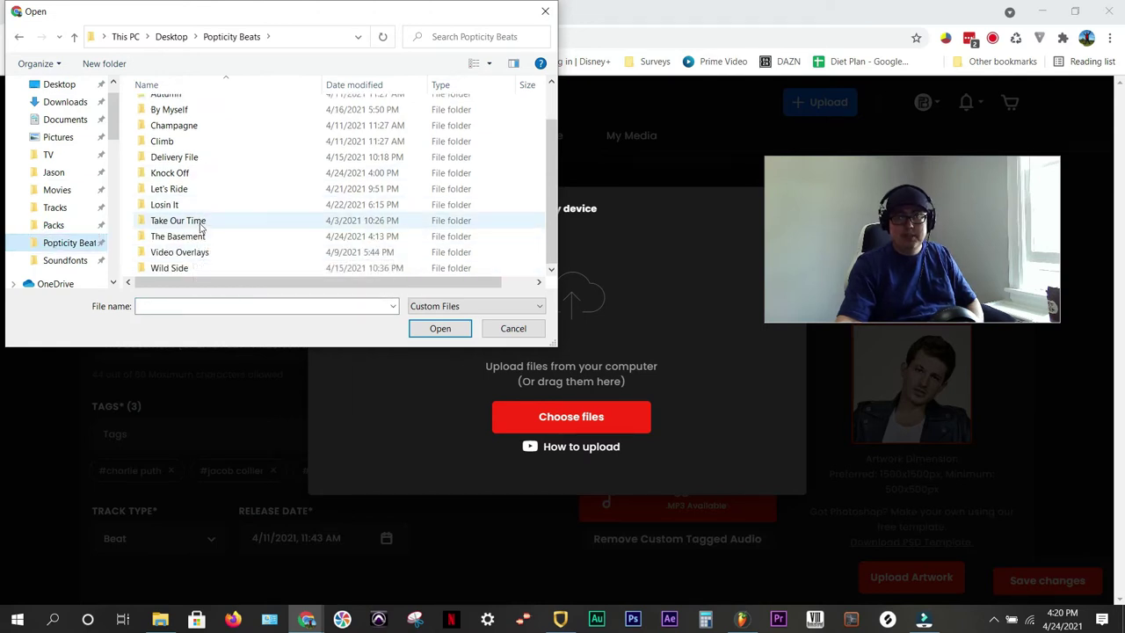
{"action": "double_click", "coordinate": [175, 236]}
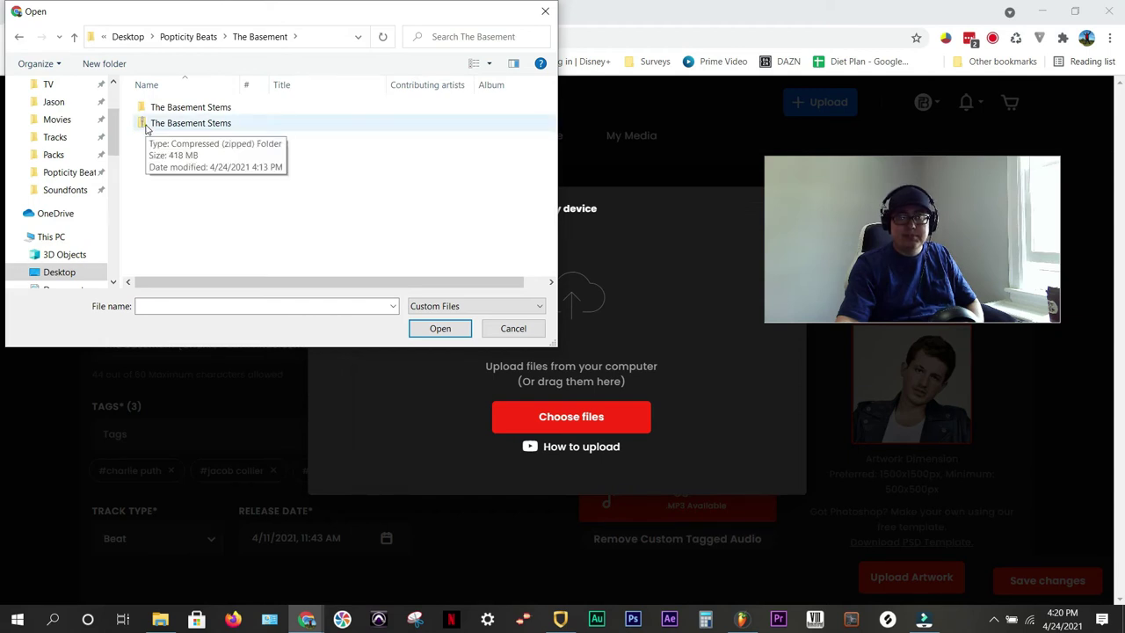
{"action": "left_click", "coordinate": [147, 127]}
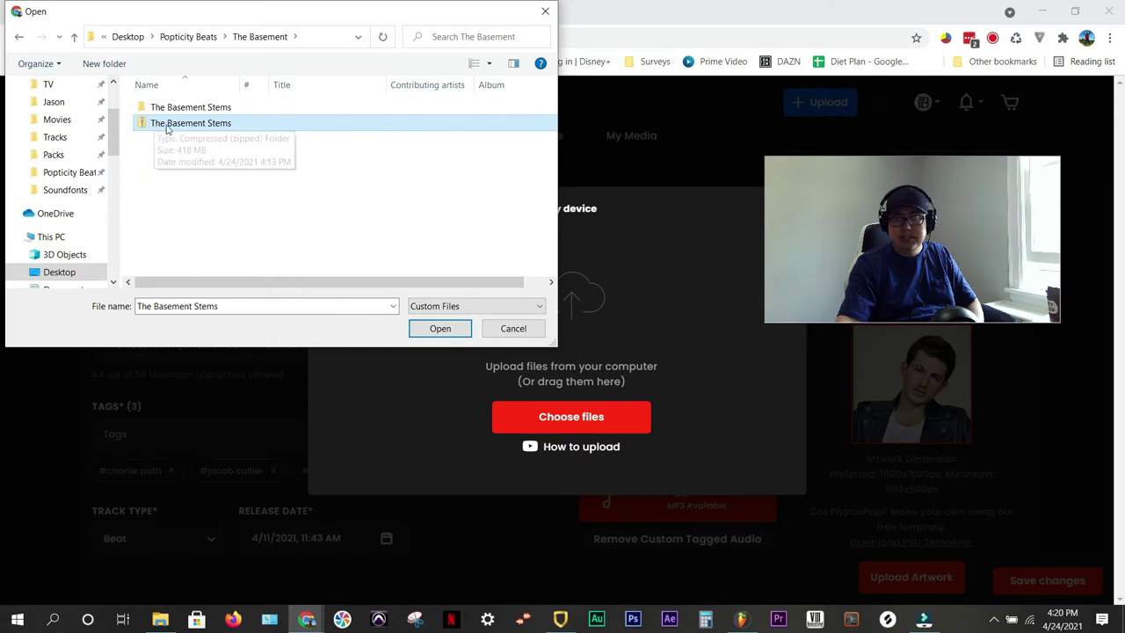
{"action": "left_click", "coordinate": [439, 329]}
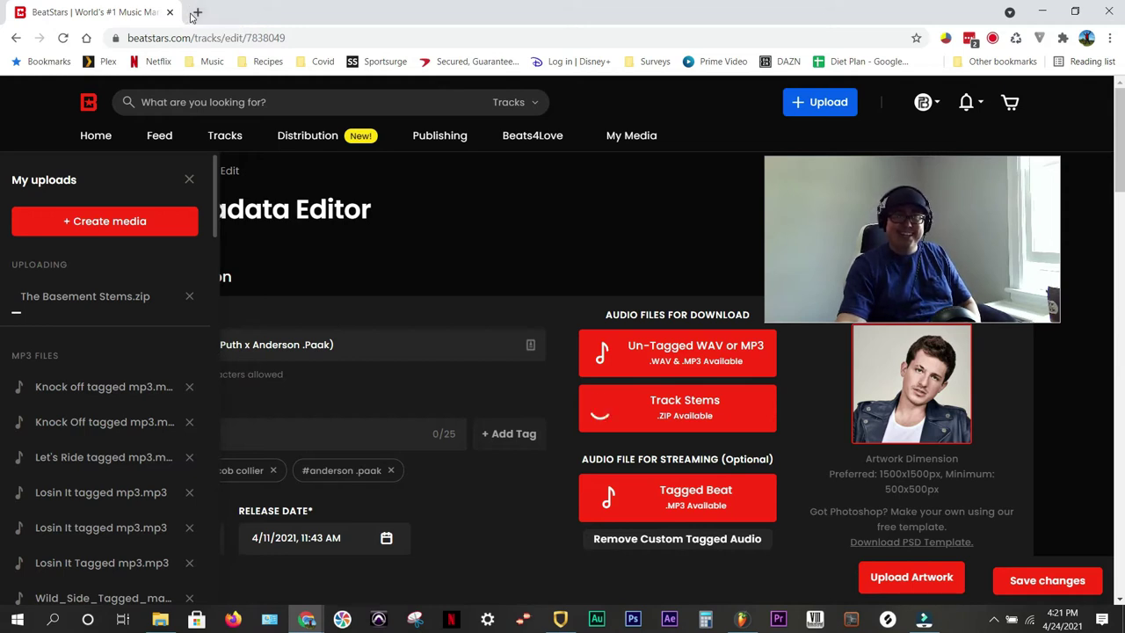
Load cloudbounce.com/user/dashboard in a new tab via 'cl', then add another empty tab.
{"action": "left_click", "coordinate": [199, 13]}
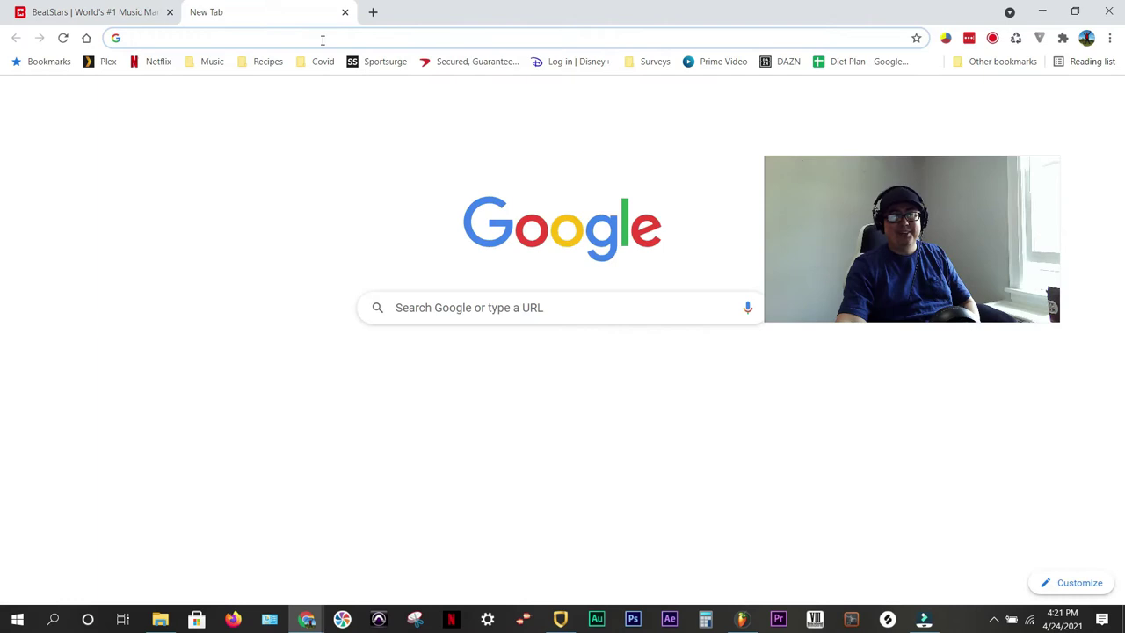
{"action": "type", "text": "cl"}
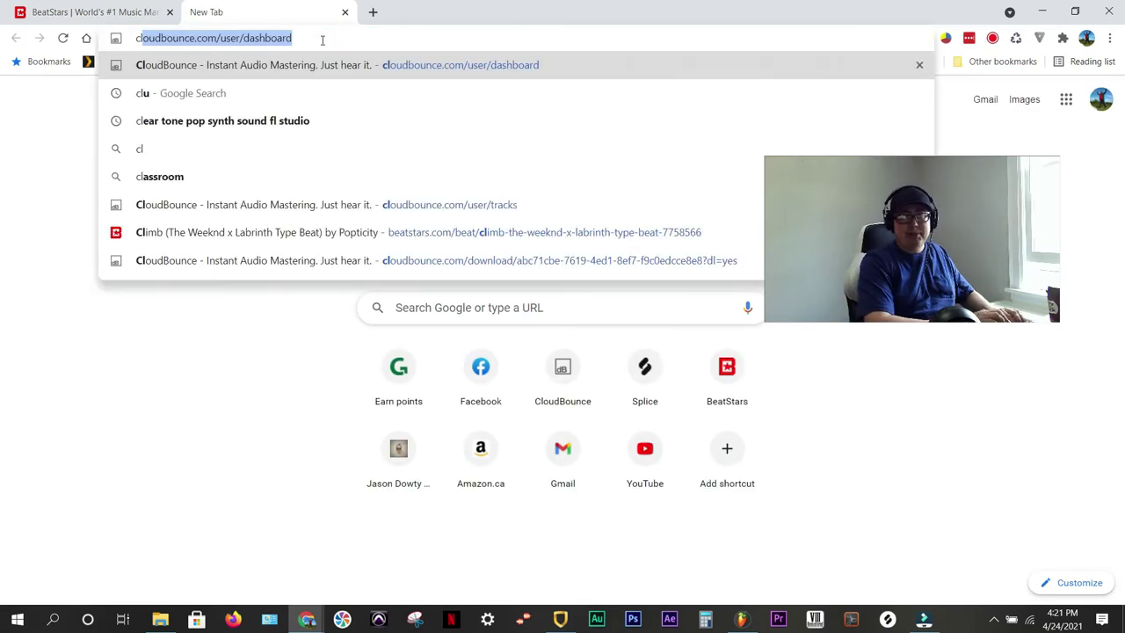
{"action": "key", "text": "Return"}
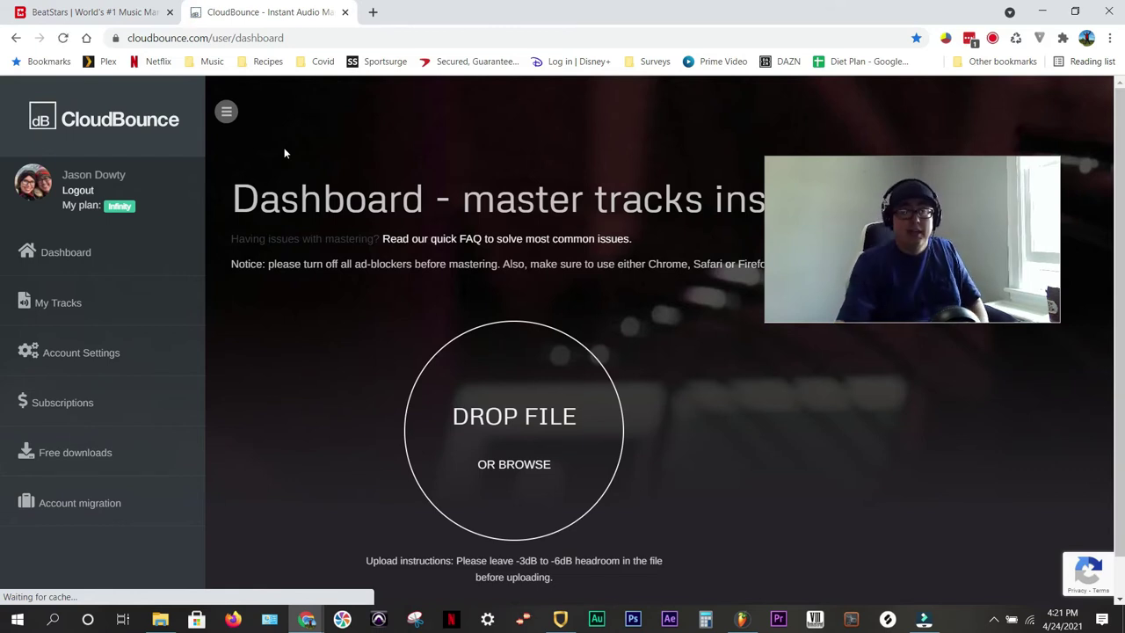
{"action": "left_click", "coordinate": [374, 14]}
Load landr.com and review its pricing: Basic $48, Advanced $108, Pro $299 per year.
{"action": "type", "text": "land"}
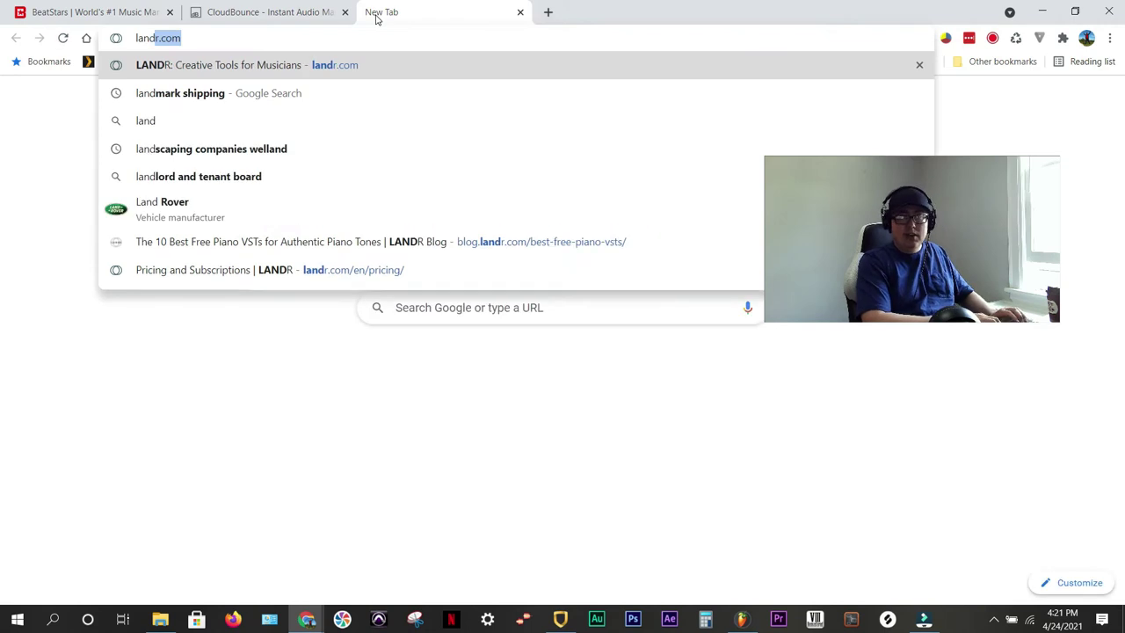
{"action": "key", "text": "Return"}
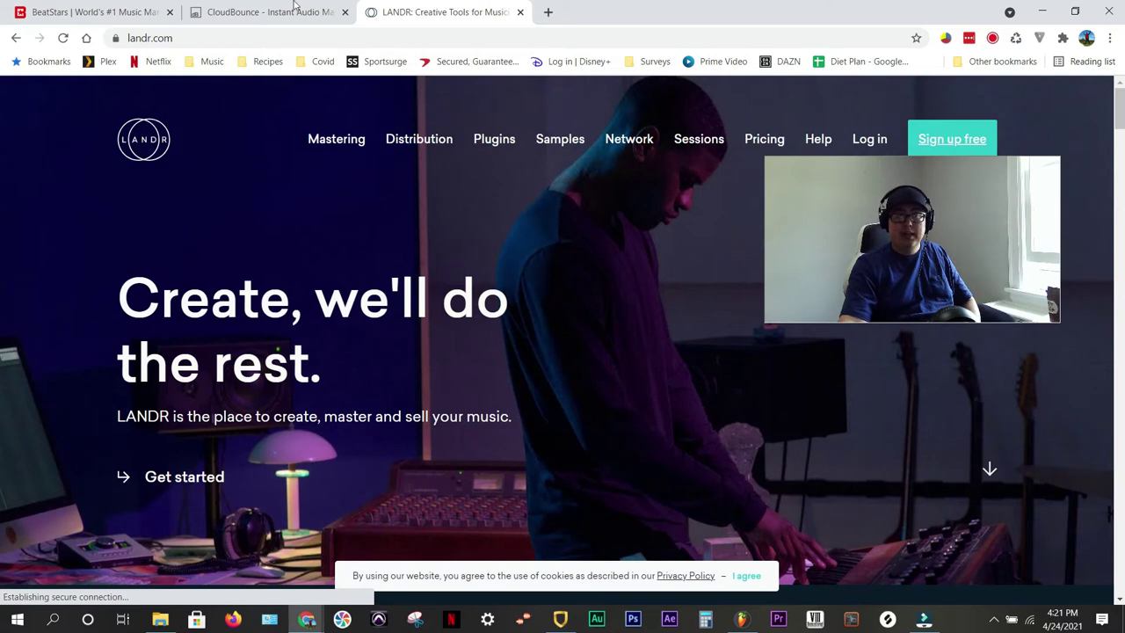
{"action": "left_click", "coordinate": [765, 141]}
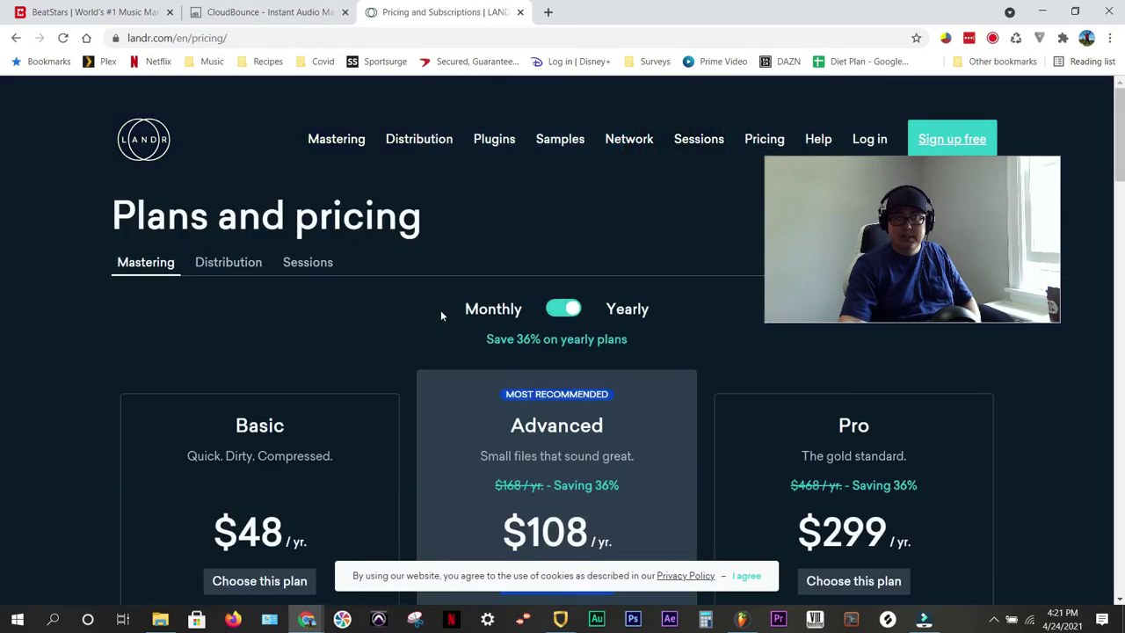
{"action": "scroll", "coordinate": [440, 309], "scroll_direction": "down", "scroll_amount": 3}
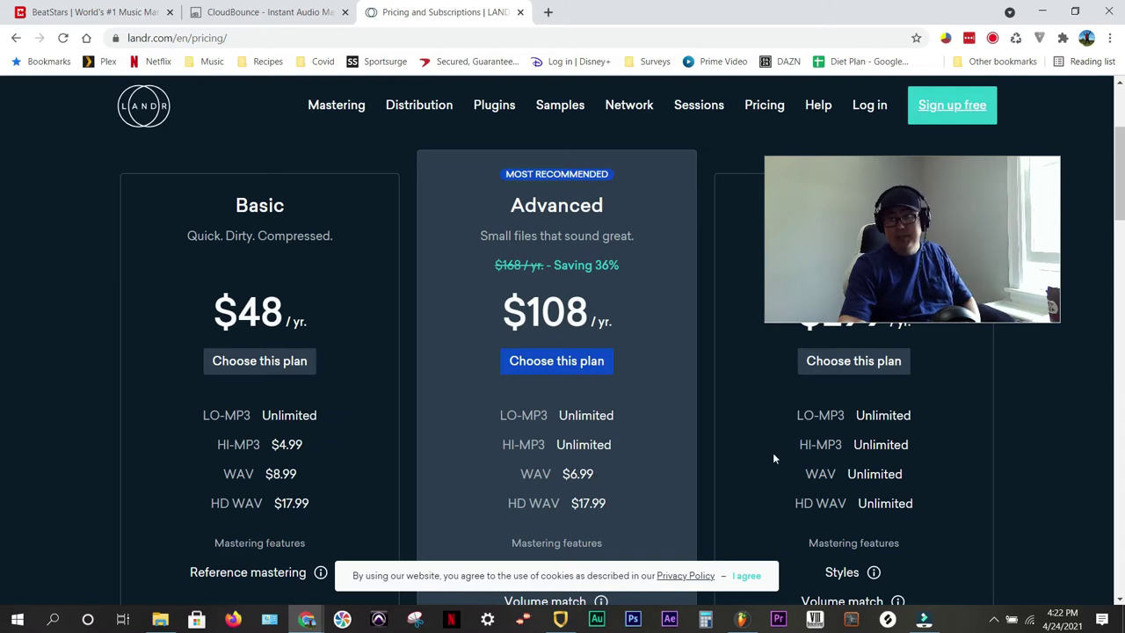
{"action": "scroll", "coordinate": [562, 351], "scroll_direction": "up", "scroll_amount": 1}
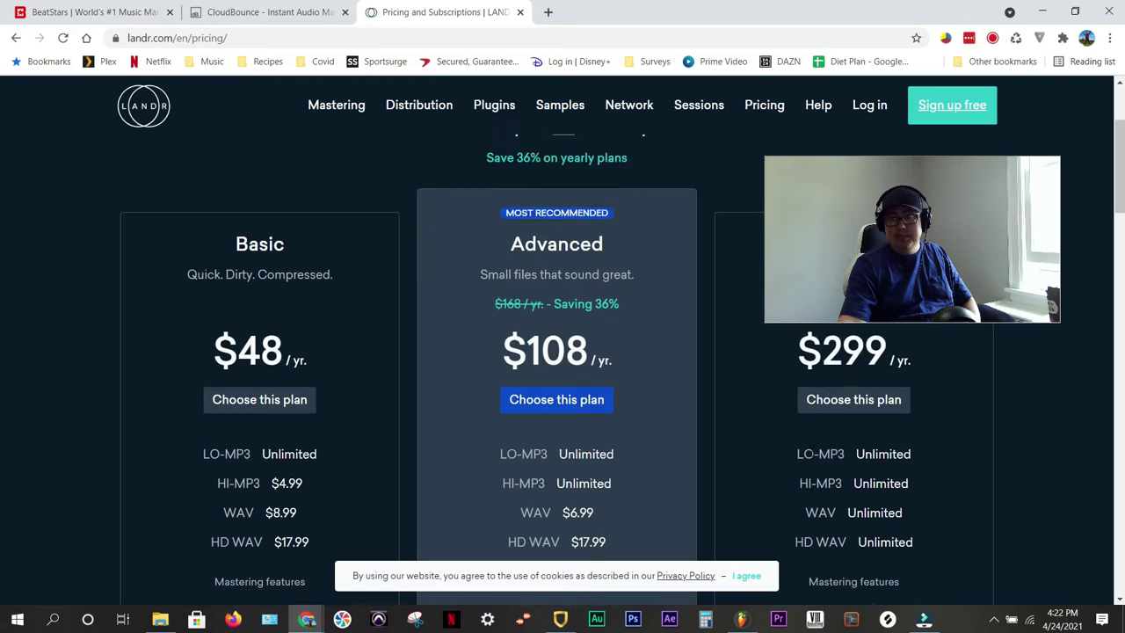
{"action": "scroll", "coordinate": [563, 351], "scroll_direction": "down", "scroll_amount": 1}
{"action": "scroll", "coordinate": [563, 352], "scroll_direction": "up", "scroll_amount": 2}
{"action": "scroll", "coordinate": [563, 352], "scroll_direction": "down", "scroll_amount": 2}
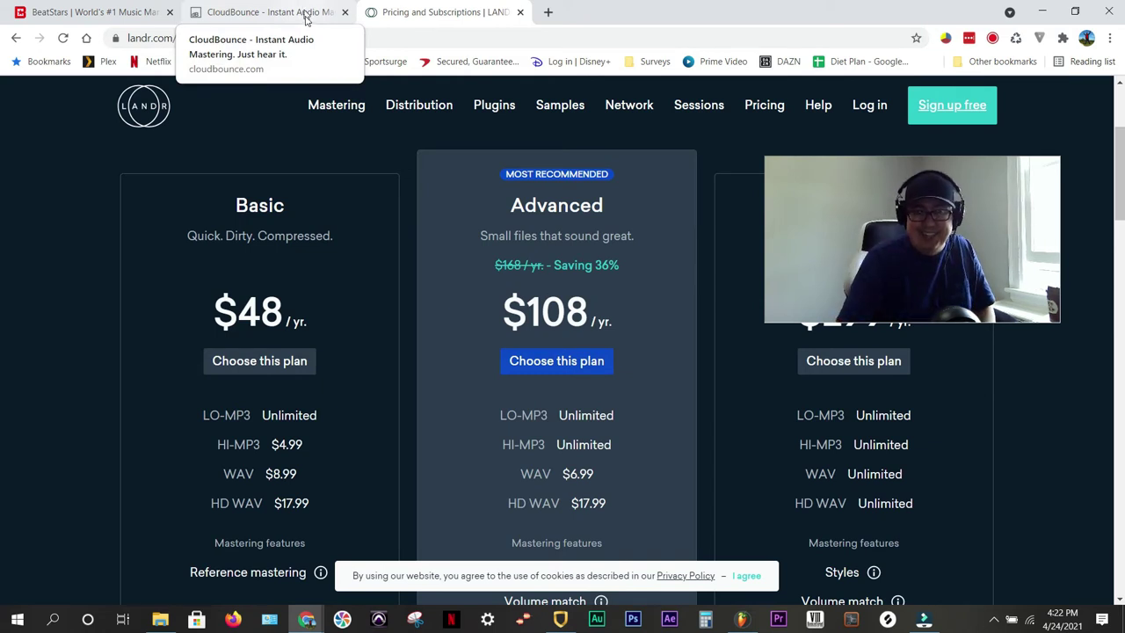
Drop The Basement Wav from its folder onto CloudBounce and start mastering the file.
{"action": "left_click", "coordinate": [298, 15]}
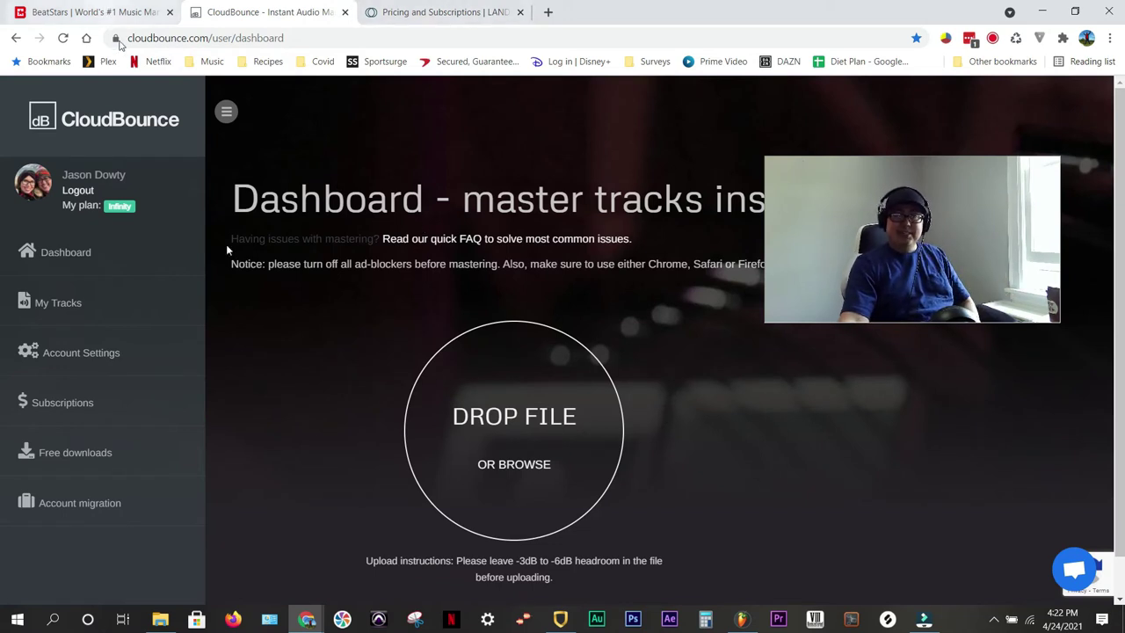
{"action": "mouse_move", "coordinate": [169, 620]}
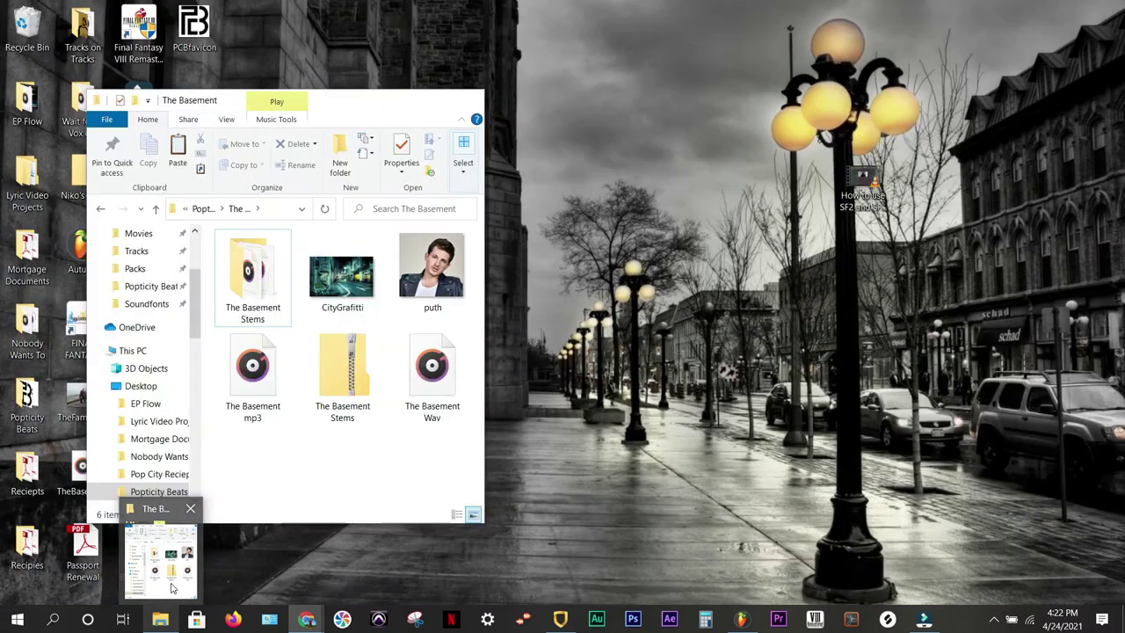
{"action": "left_click", "coordinate": [173, 588]}
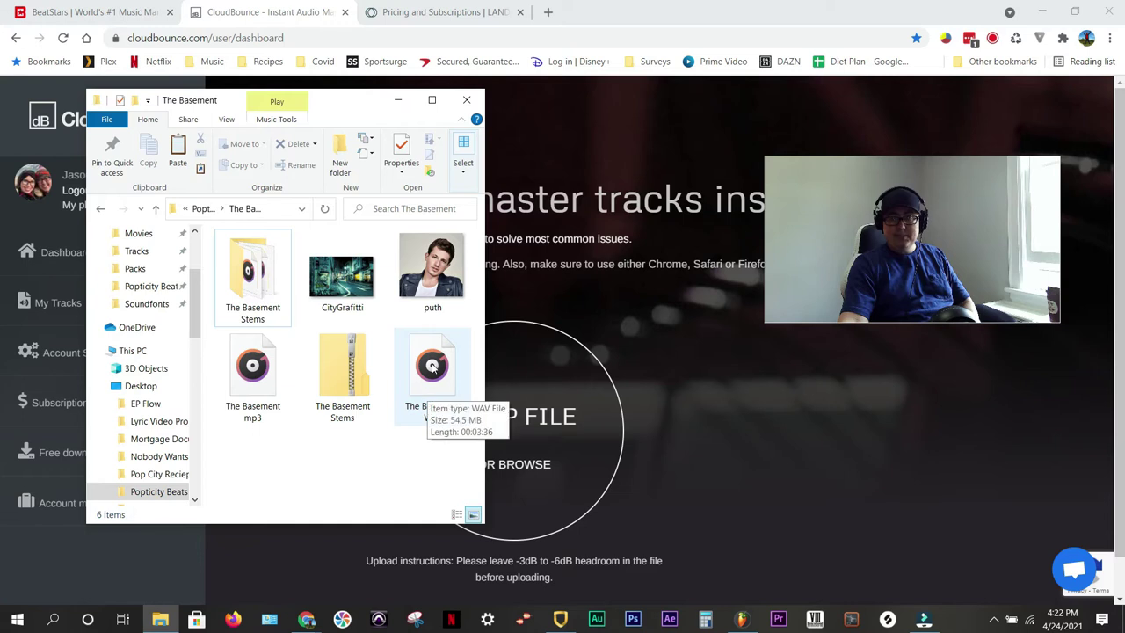
{"action": "left_click_drag", "start_coordinate": [432, 368], "coordinate": [597, 397]}
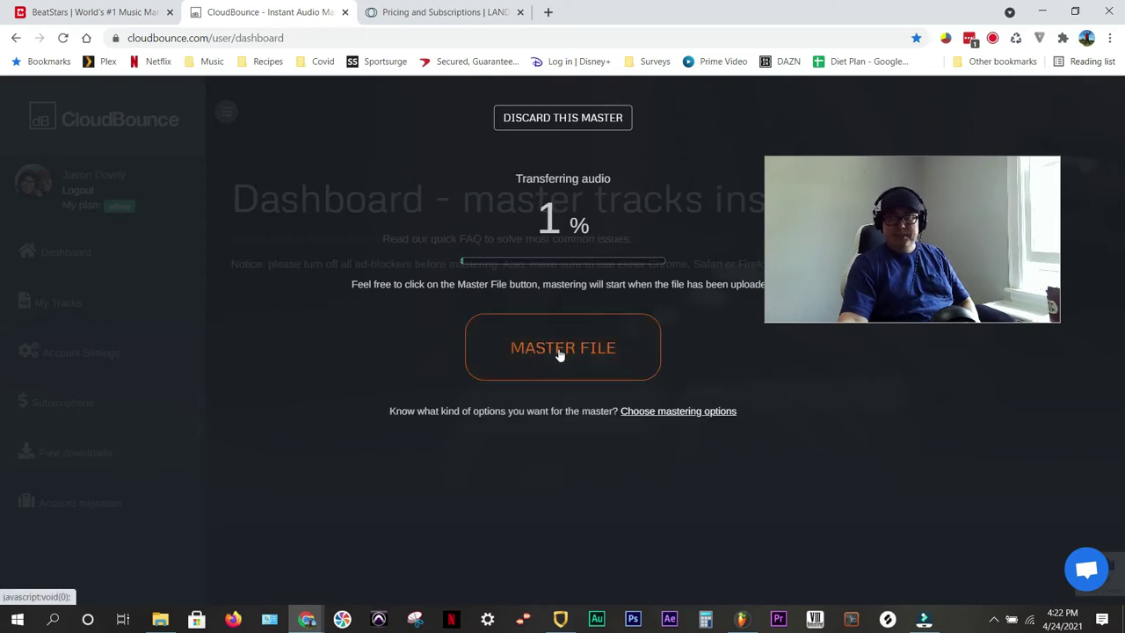
{"action": "left_click", "coordinate": [558, 348]}
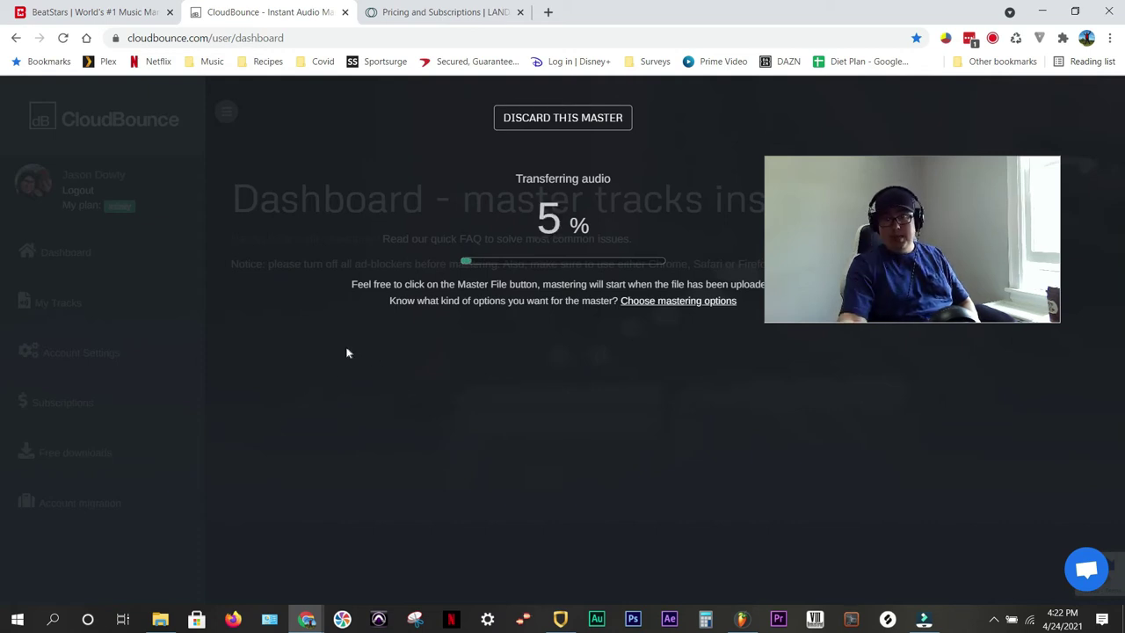
Check BeatStars, return to CloudBounce's upload progress, then minimise the browser to FL Studio.
{"action": "left_click", "coordinate": [132, 12]}
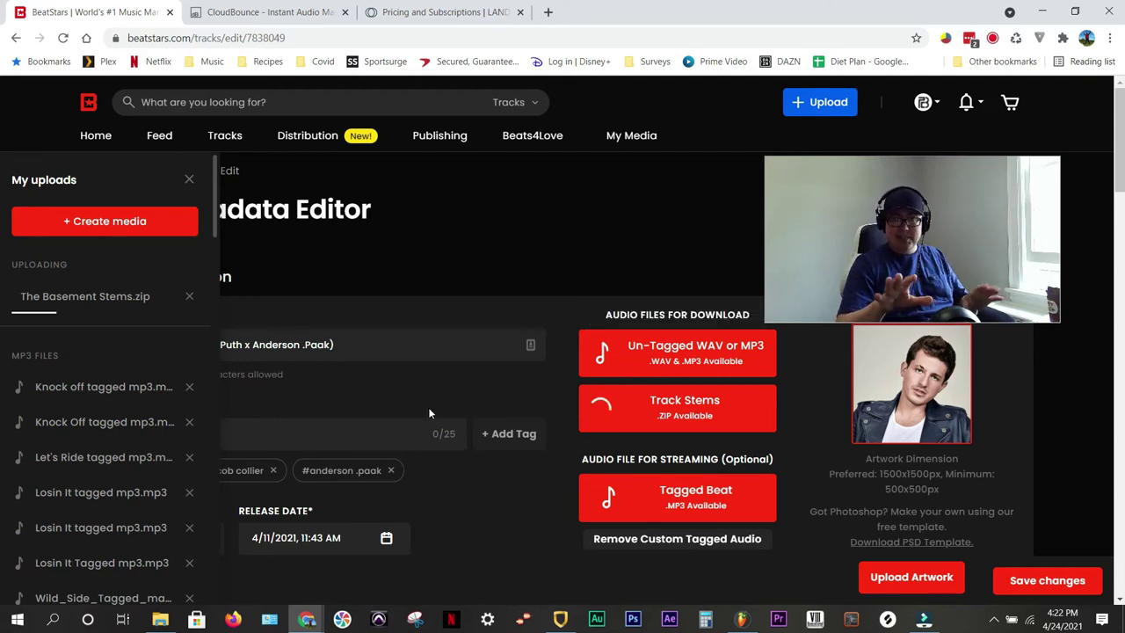
{"action": "left_click", "coordinate": [268, 12]}
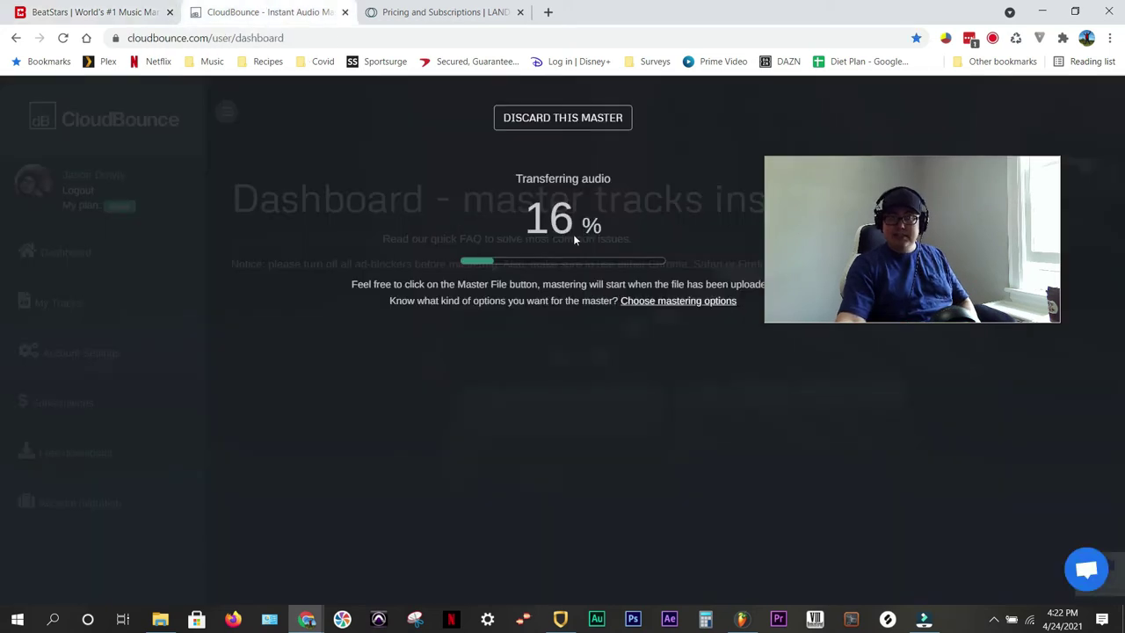
{"action": "left_click", "coordinate": [924, 620]}
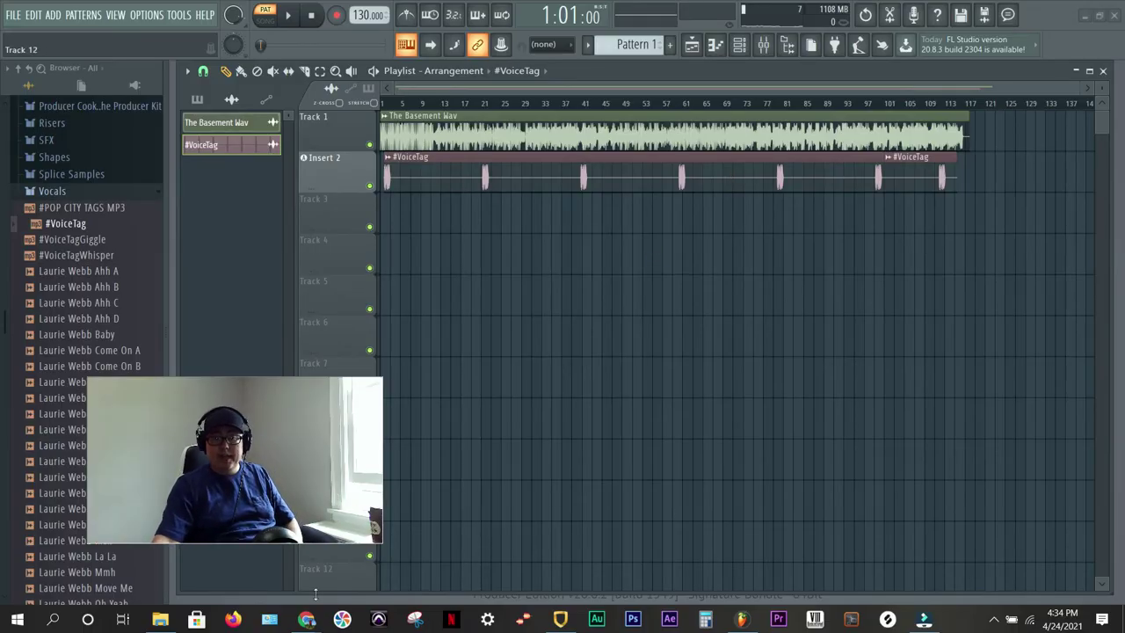
Reopen the CloudBounce master and play it, flipping to the original and back, then stop.
{"action": "mouse_move", "coordinate": [309, 620]}
{"action": "left_click", "coordinate": [380, 558]}
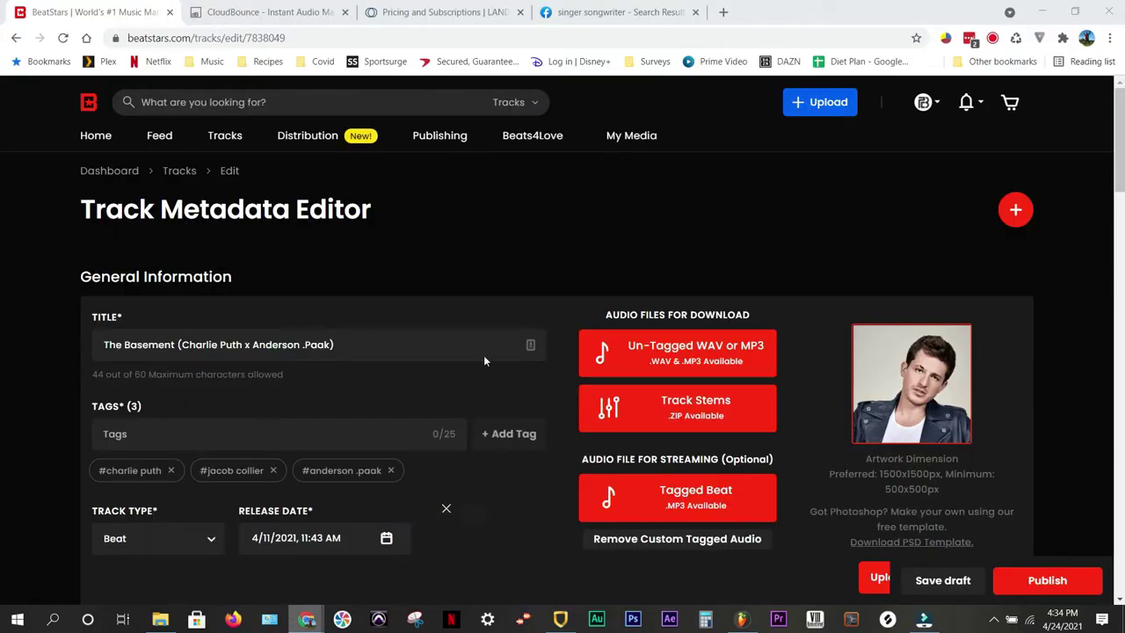
{"action": "left_click", "coordinate": [232, 11]}
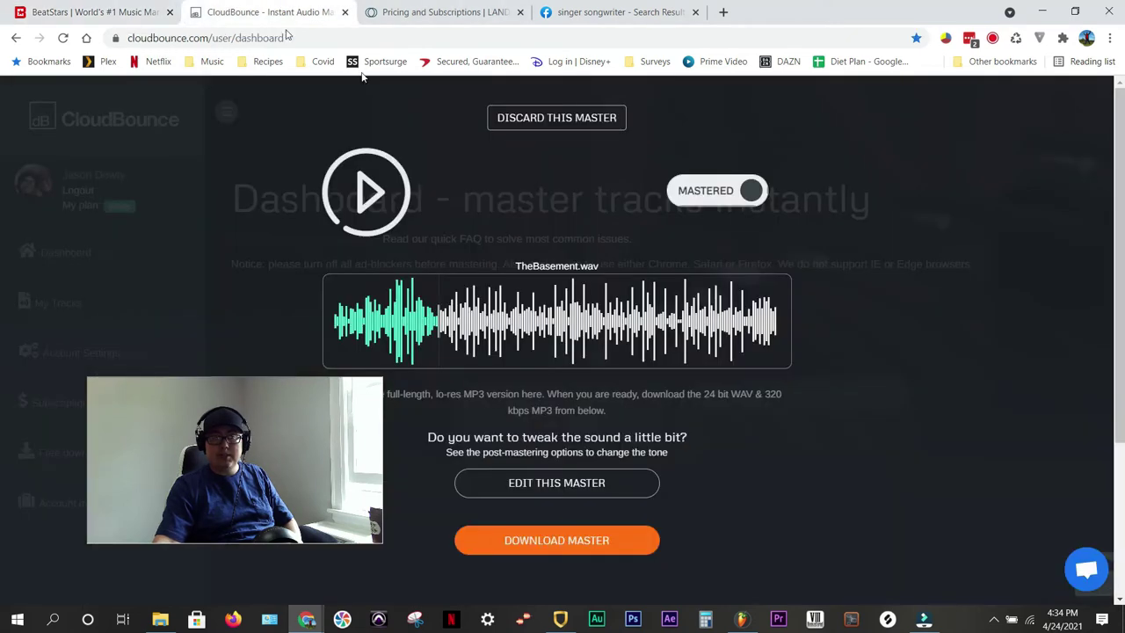
{"action": "left_click", "coordinate": [727, 191]}
{"action": "left_click", "coordinate": [728, 192]}
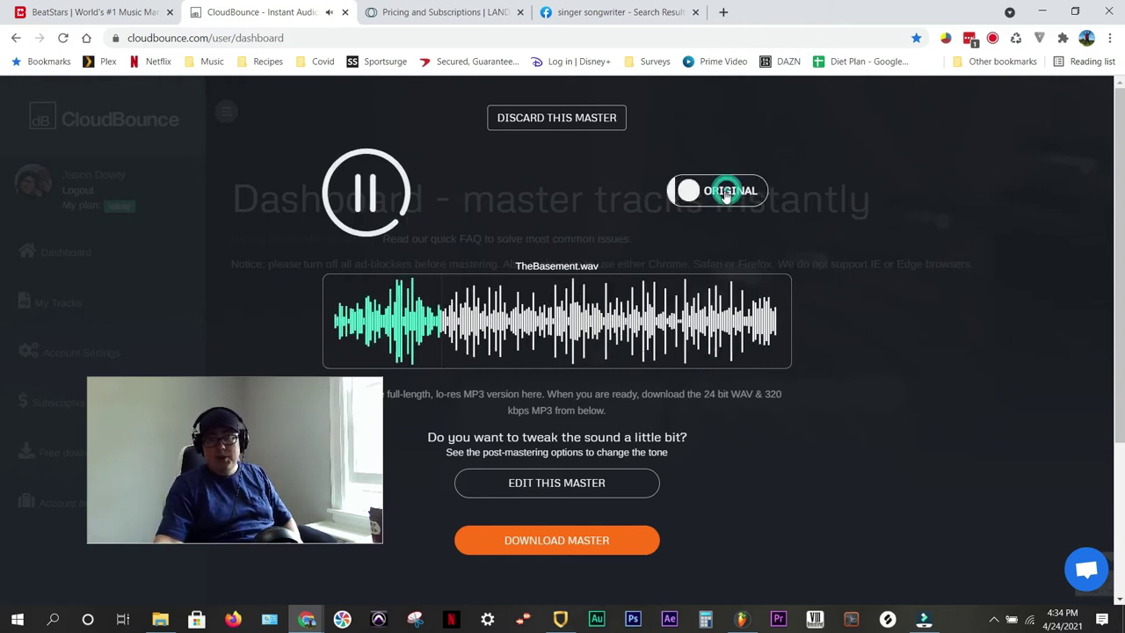
{"action": "left_click", "coordinate": [376, 202]}
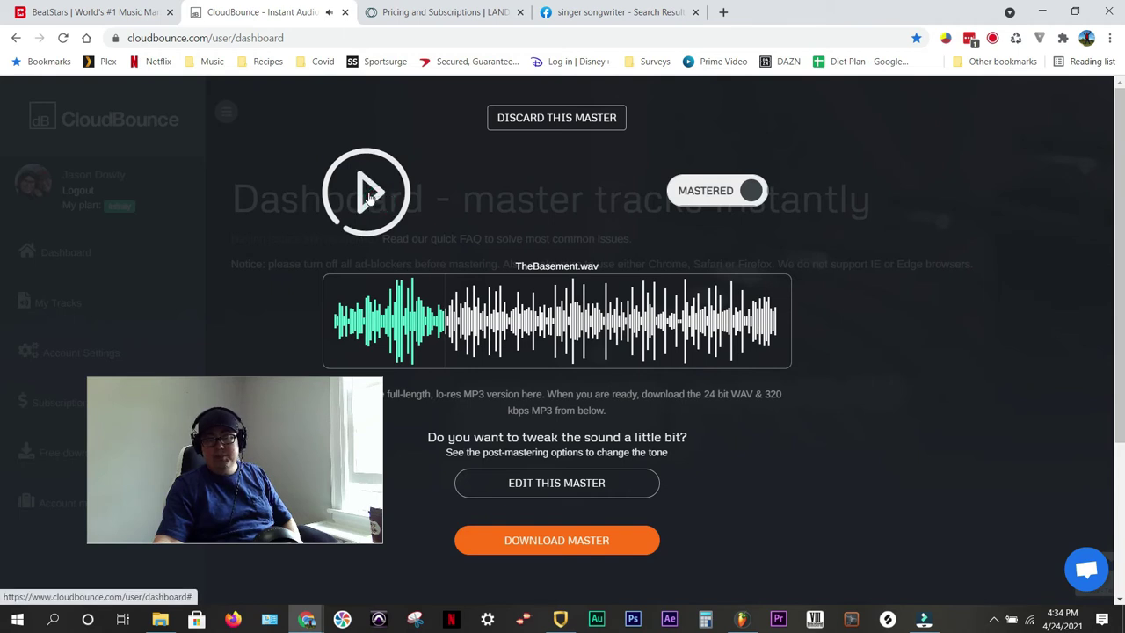
Compare original and mastered versions again, ending on MASTERED with playback stopped.
{"action": "left_click", "coordinate": [718, 202]}
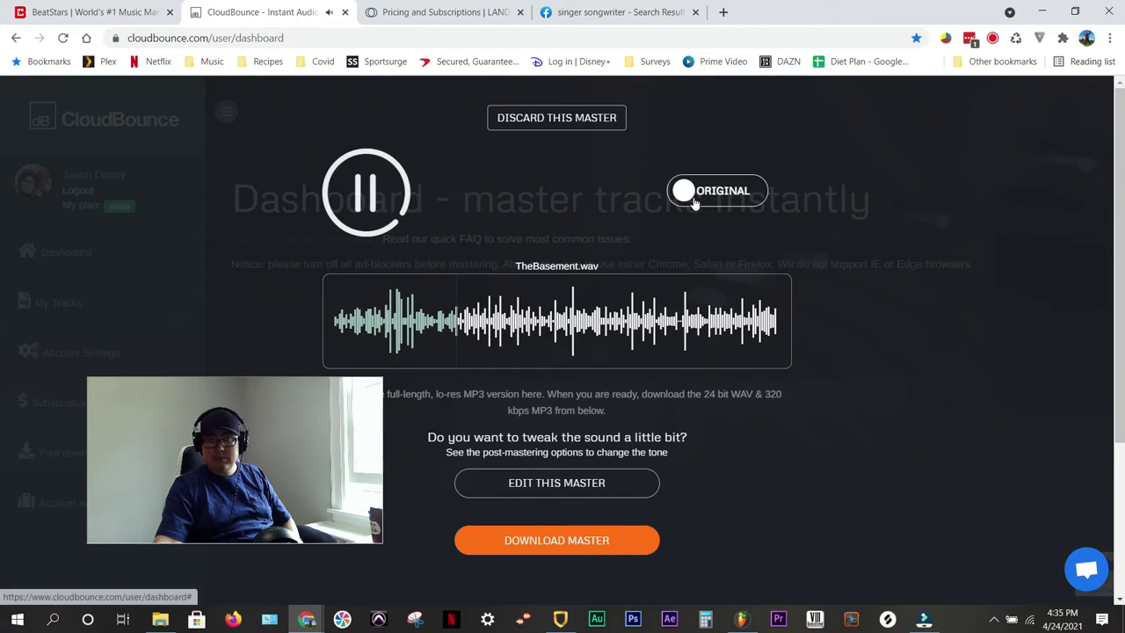
{"action": "left_click", "coordinate": [722, 200]}
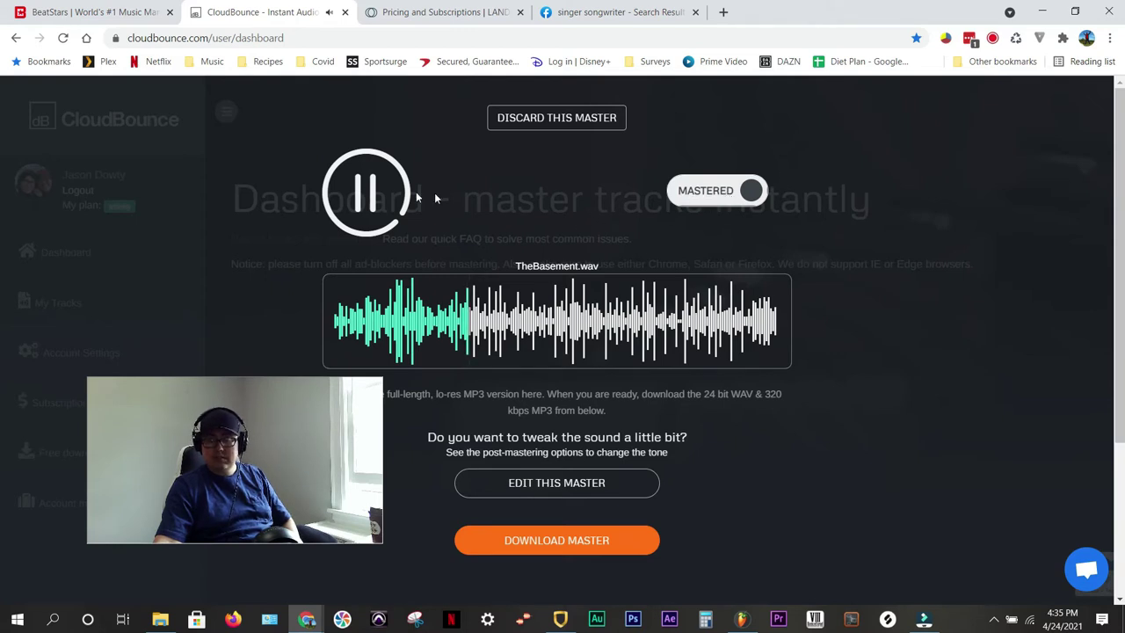
{"action": "left_click", "coordinate": [367, 192]}
{"action": "left_click", "coordinate": [367, 192]}
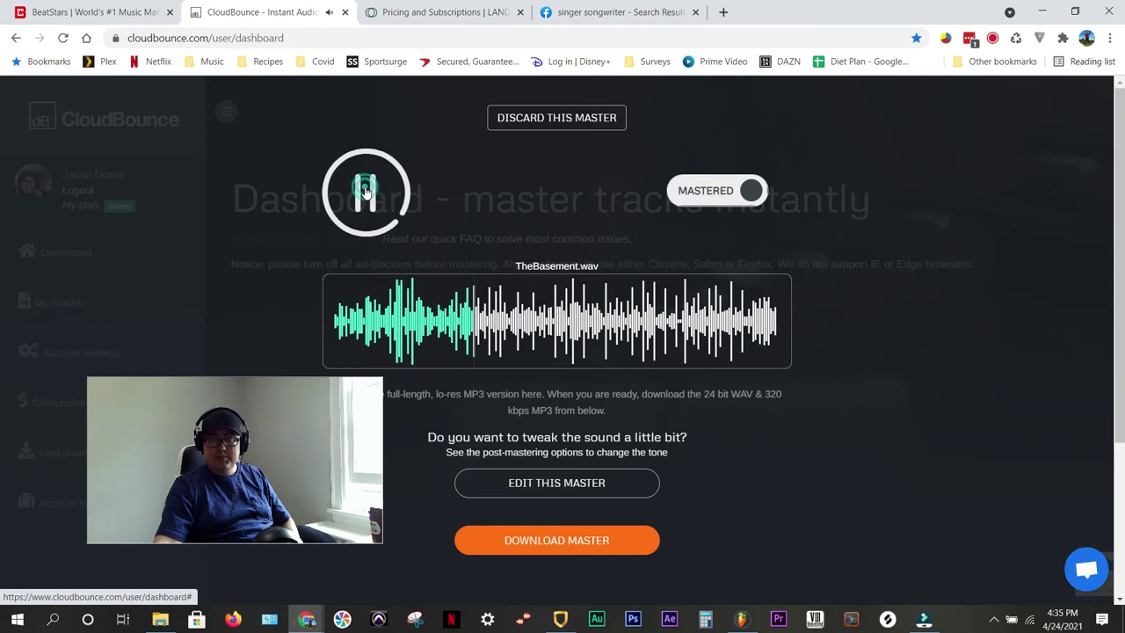
{"action": "left_click", "coordinate": [729, 193]}
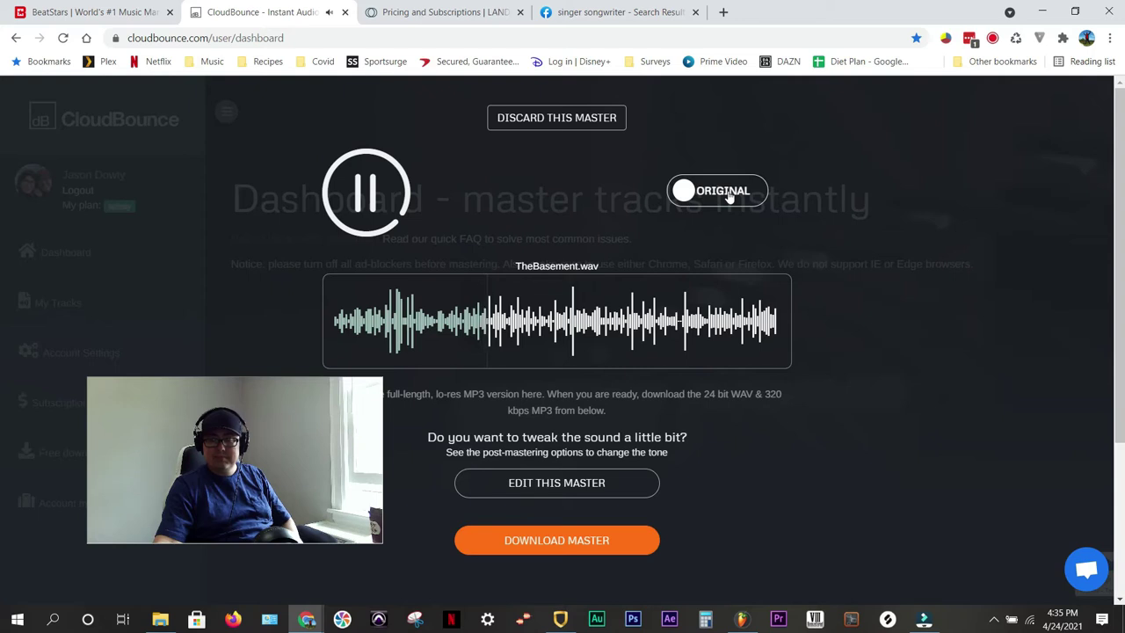
{"action": "left_click", "coordinate": [728, 192]}
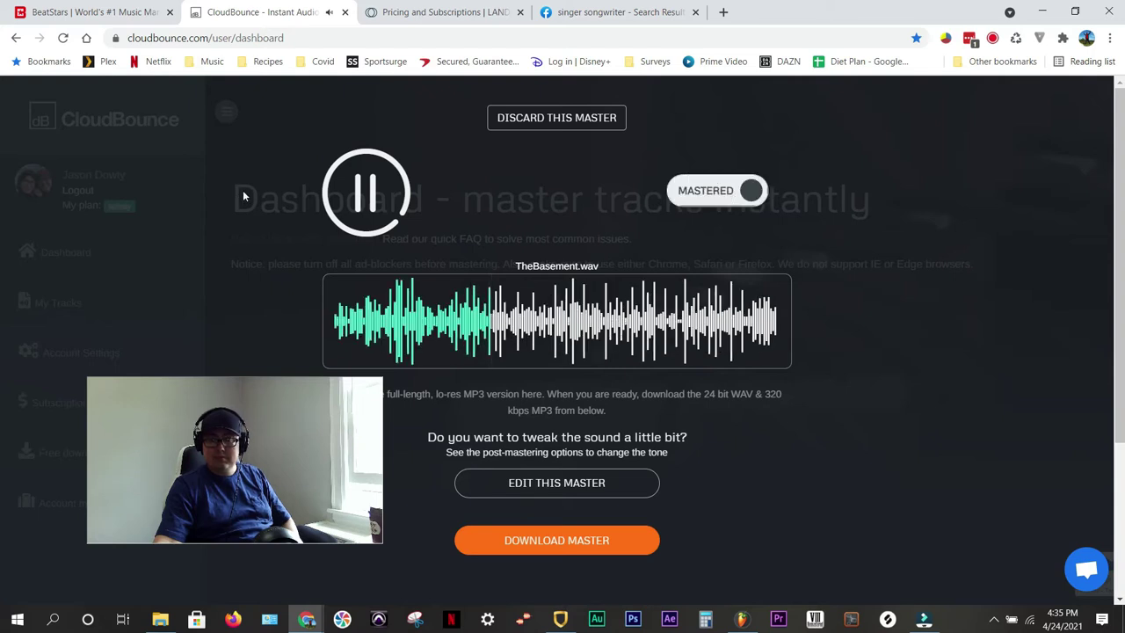
{"action": "left_click", "coordinate": [372, 198]}
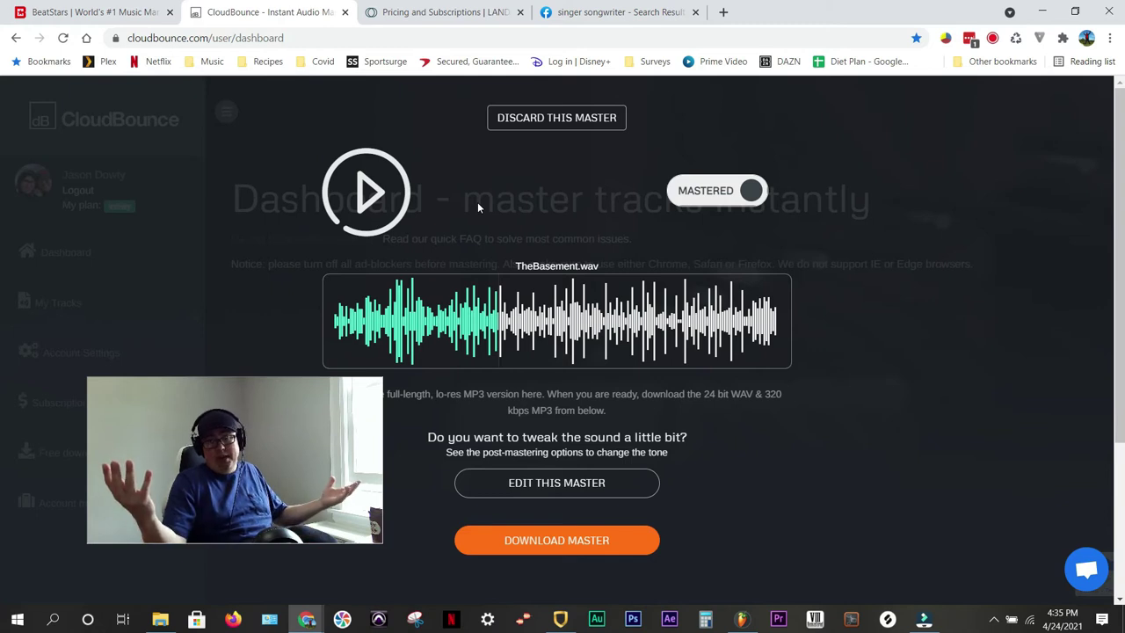
Discard the CloudBounce master, close the Facebook tab, and return to BeatStars' Track Metadata Editor.
{"action": "left_click", "coordinate": [44, 9]}
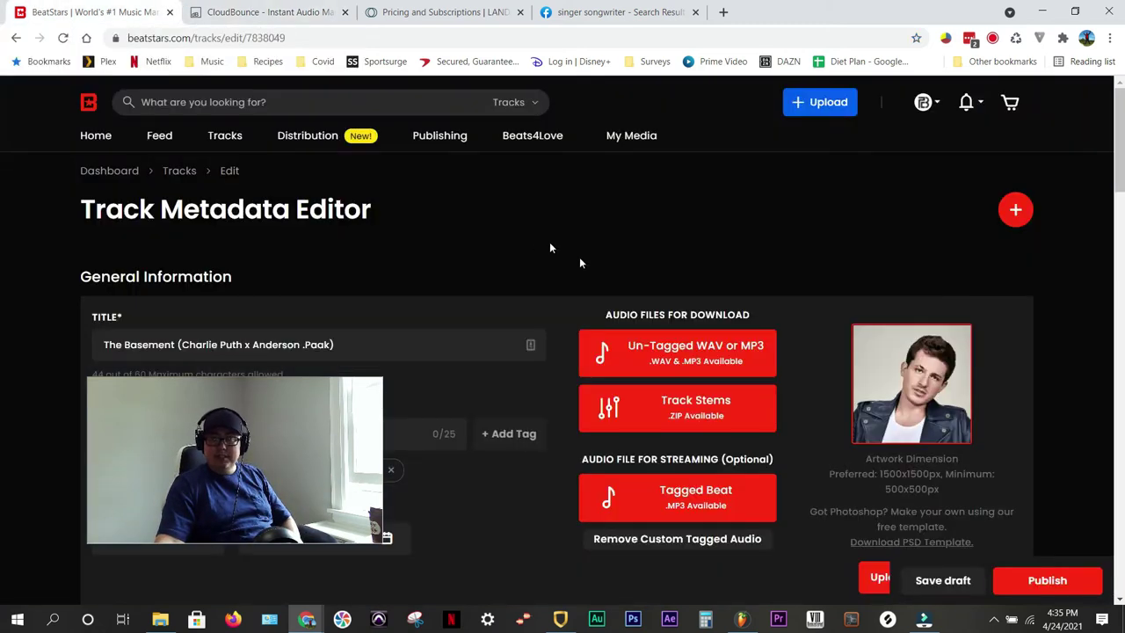
{"action": "left_click", "coordinate": [233, 9]}
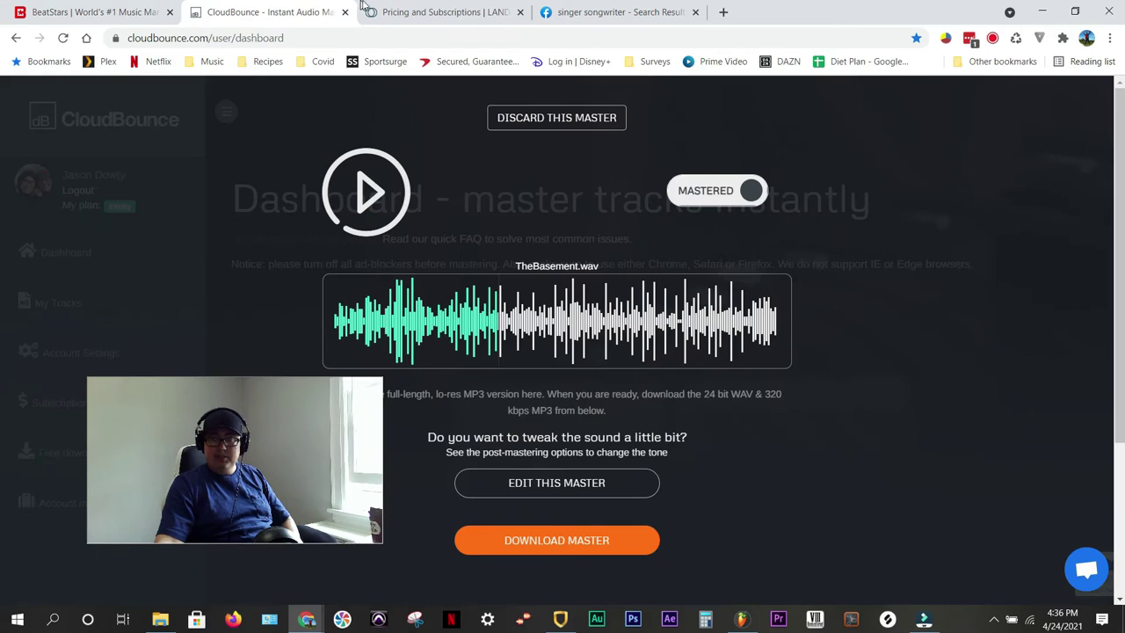
{"action": "left_click", "coordinate": [543, 123]}
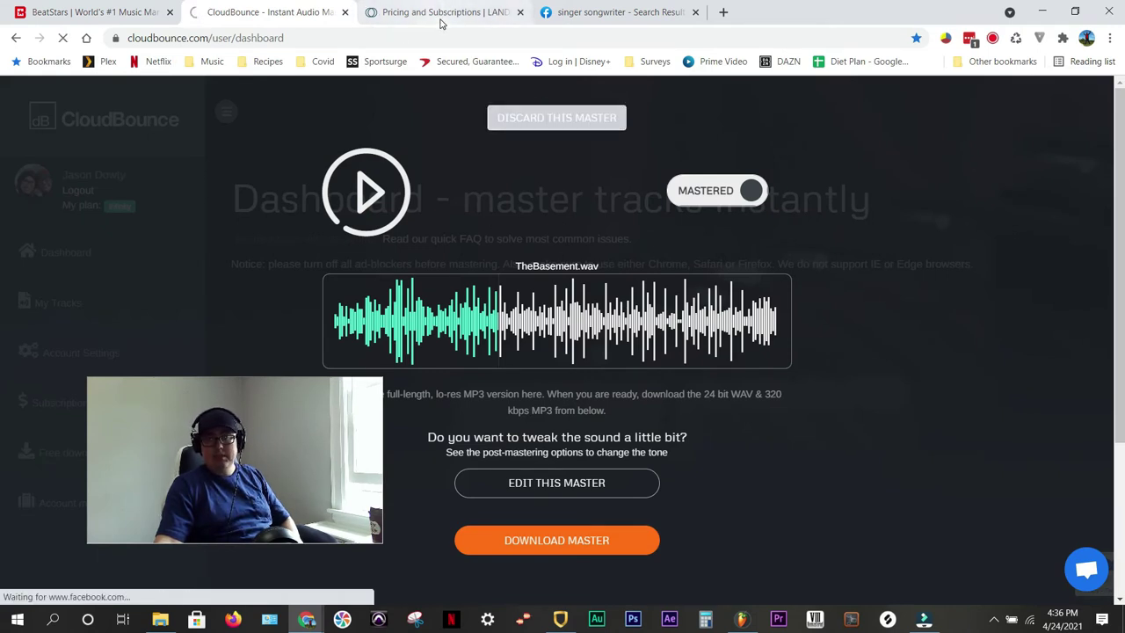
{"action": "left_click", "coordinate": [695, 12]}
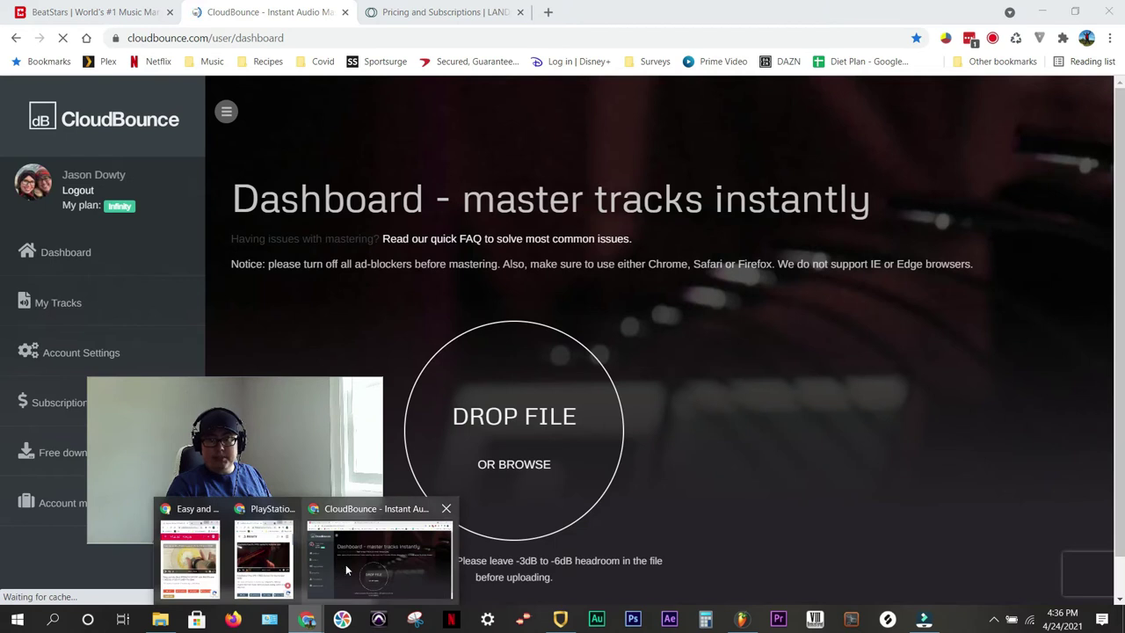
{"action": "left_click", "coordinate": [88, 10]}
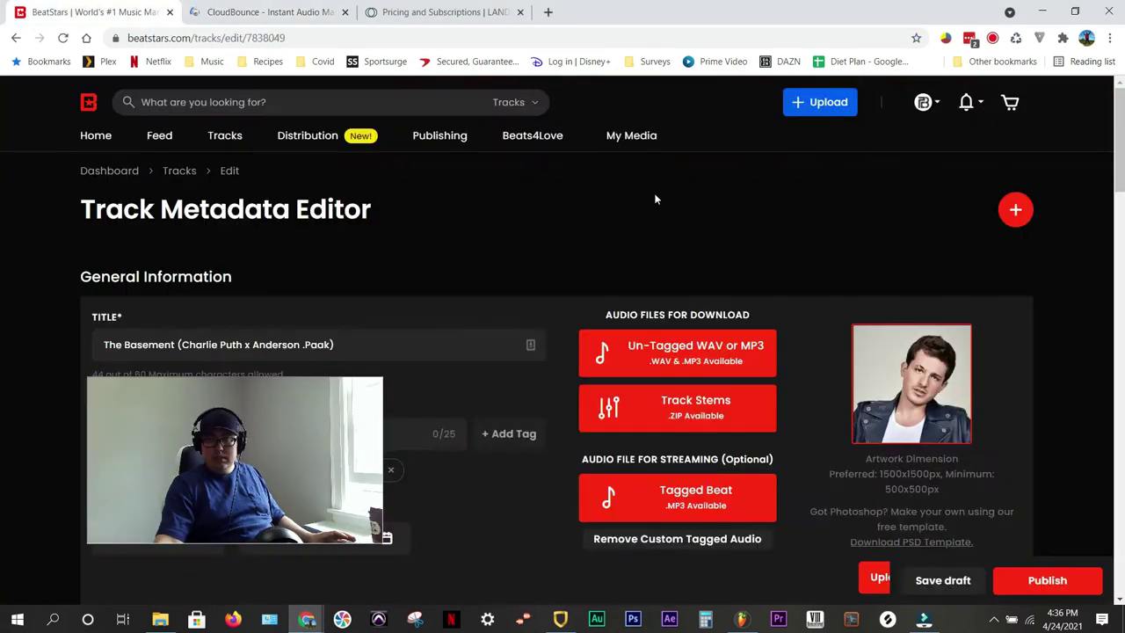
Upload The Basement Wav.wav from the computer as the track's Un-Tagged WAV file.
{"action": "left_click", "coordinate": [699, 352]}
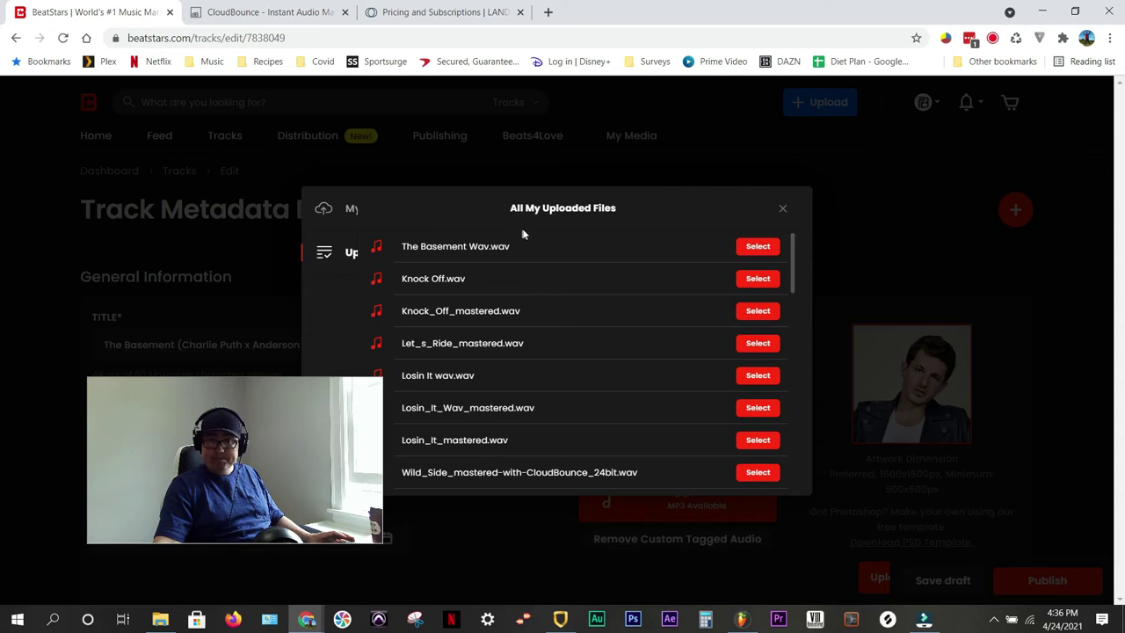
{"action": "left_click", "coordinate": [342, 209]}
{"action": "left_click", "coordinate": [590, 416]}
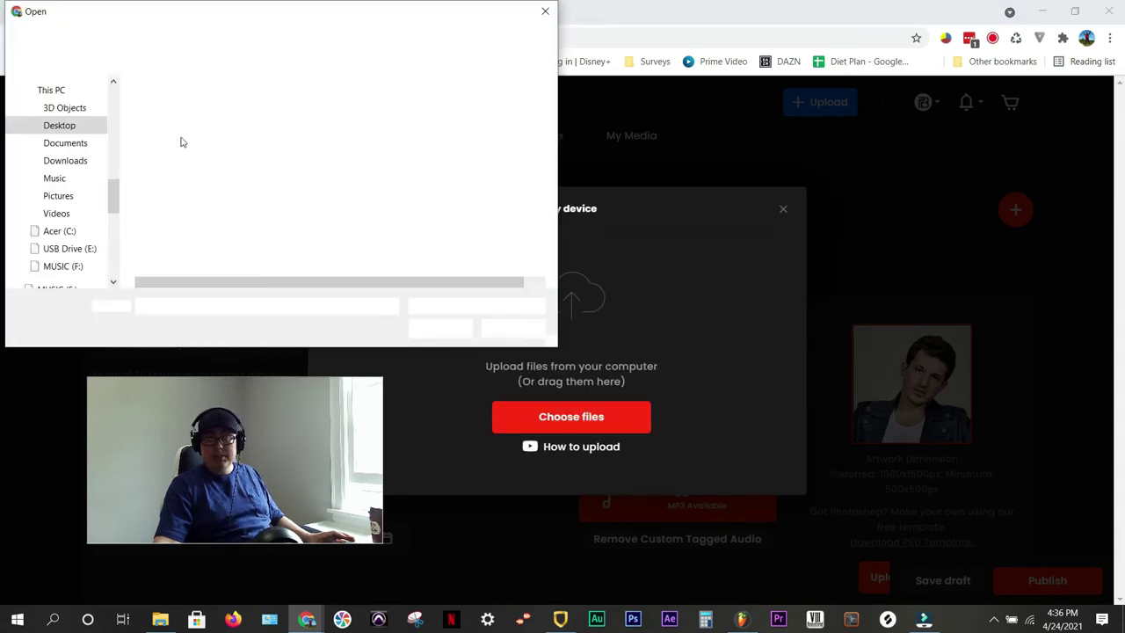
{"action": "left_click", "coordinate": [185, 141]}
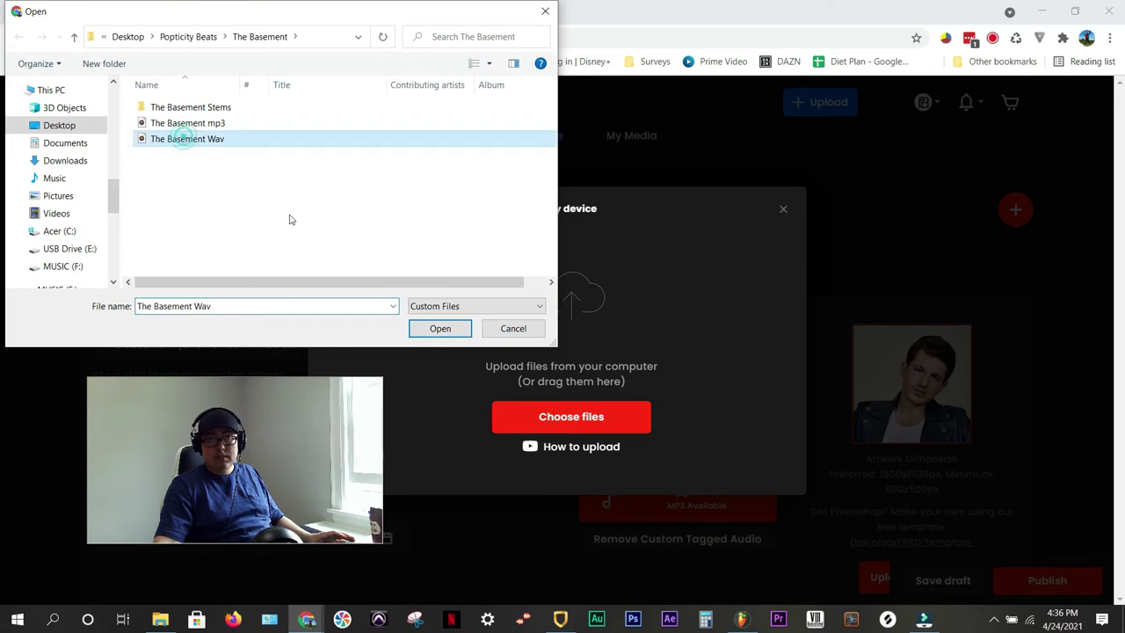
{"action": "left_click", "coordinate": [439, 328]}
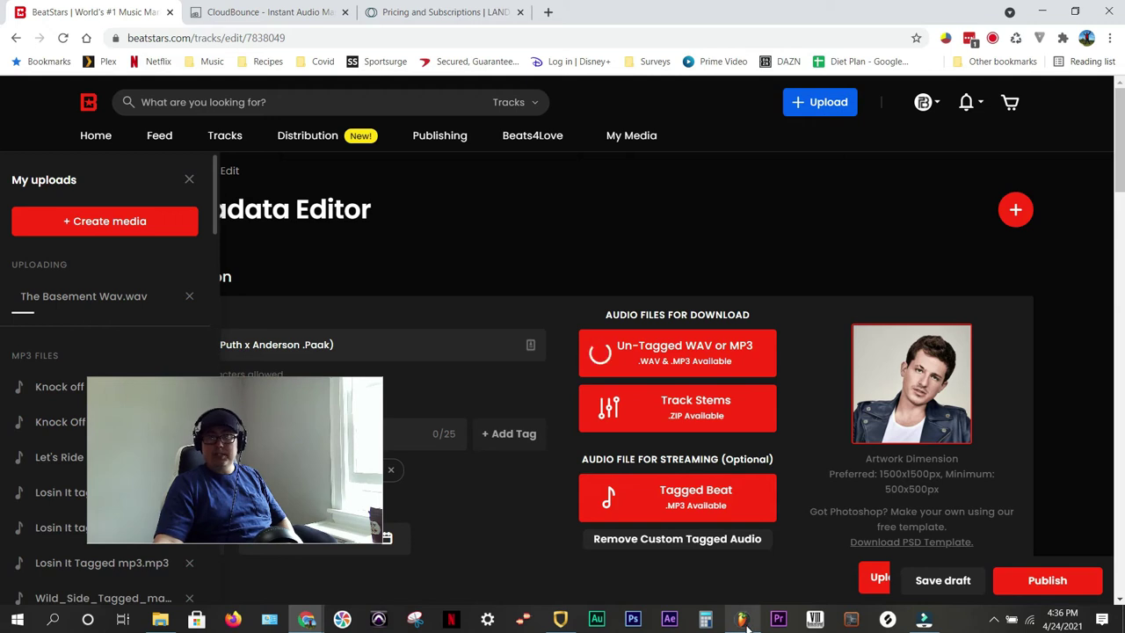
{"action": "mouse_move", "coordinate": [745, 621]}
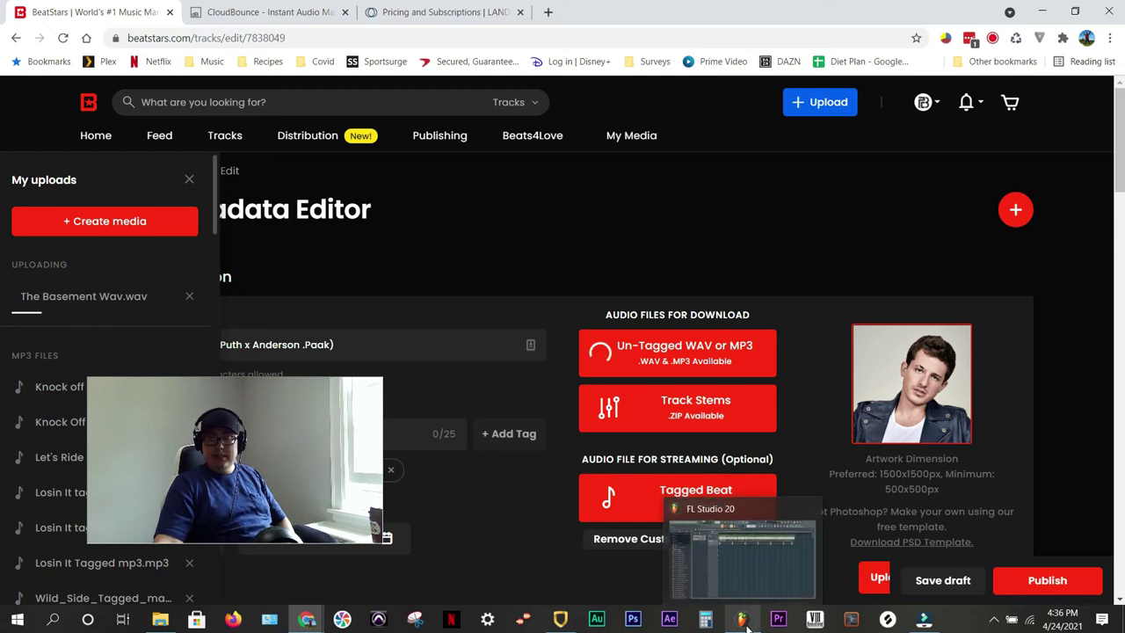
Create a new FL Studio project from a Minimal template, discarding the old one unsaved.
{"action": "left_click", "coordinate": [743, 620]}
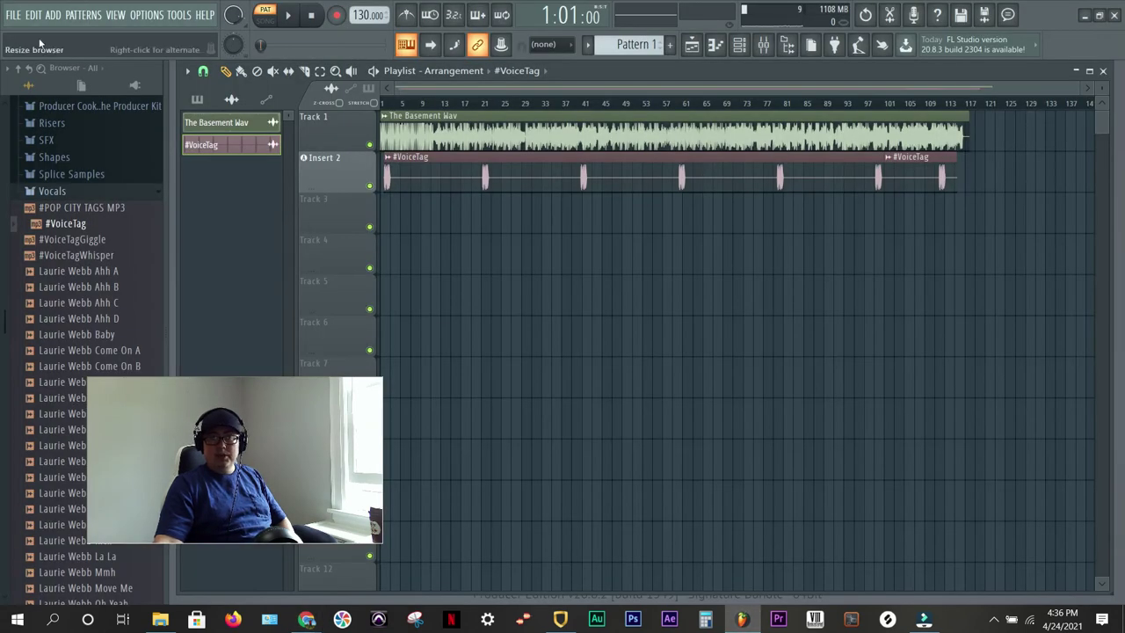
{"action": "left_click", "coordinate": [14, 16]}
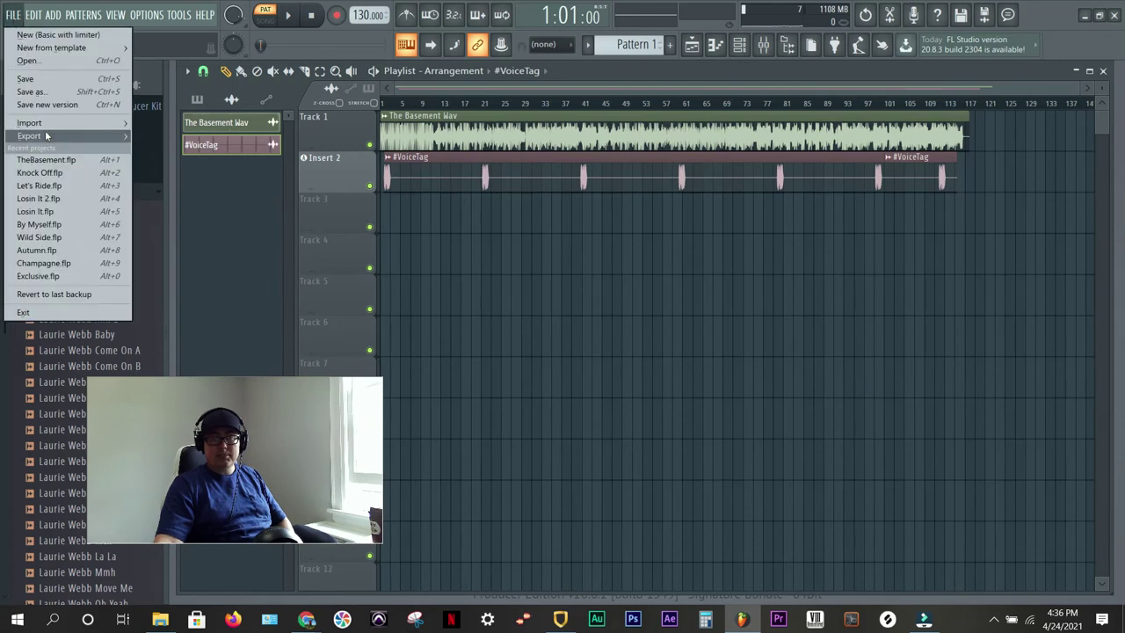
{"action": "mouse_move", "coordinate": [51, 47]}
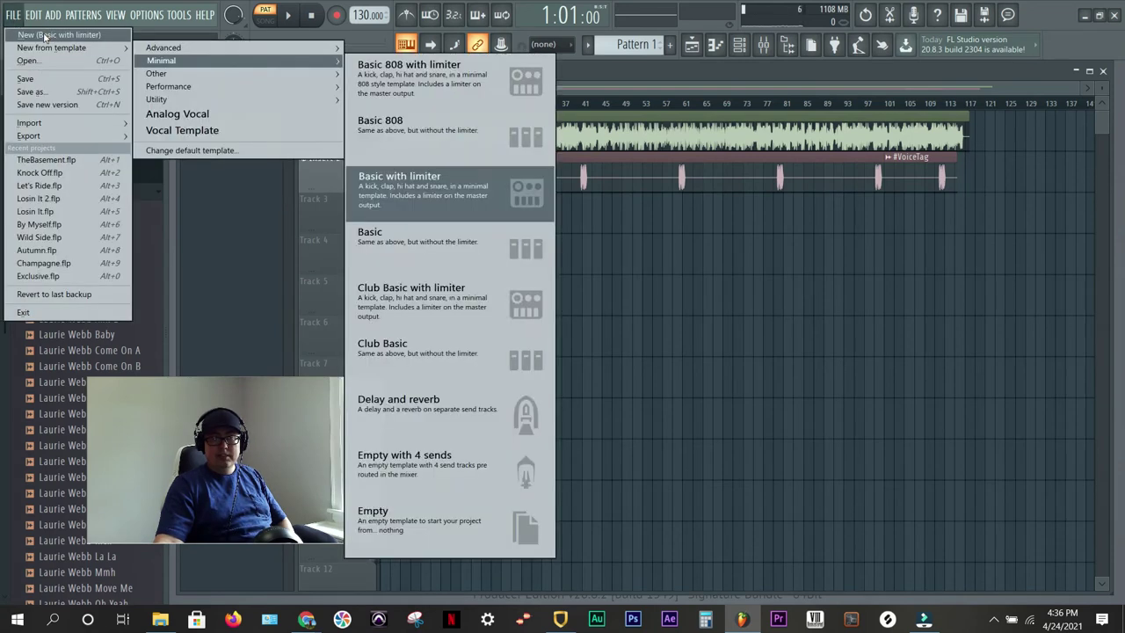
{"action": "left_click", "coordinate": [543, 334]}
{"action": "left_click", "coordinate": [592, 352]}
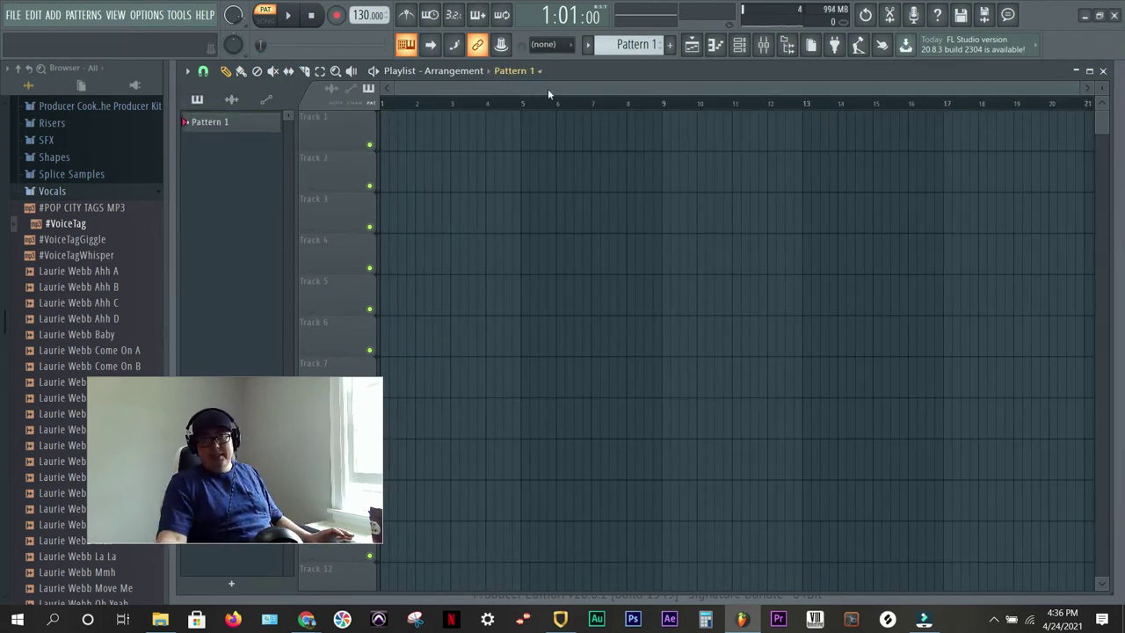
Place The Basement Wav on Track 1 starting at bar 1.
{"action": "left_click", "coordinate": [160, 619]}
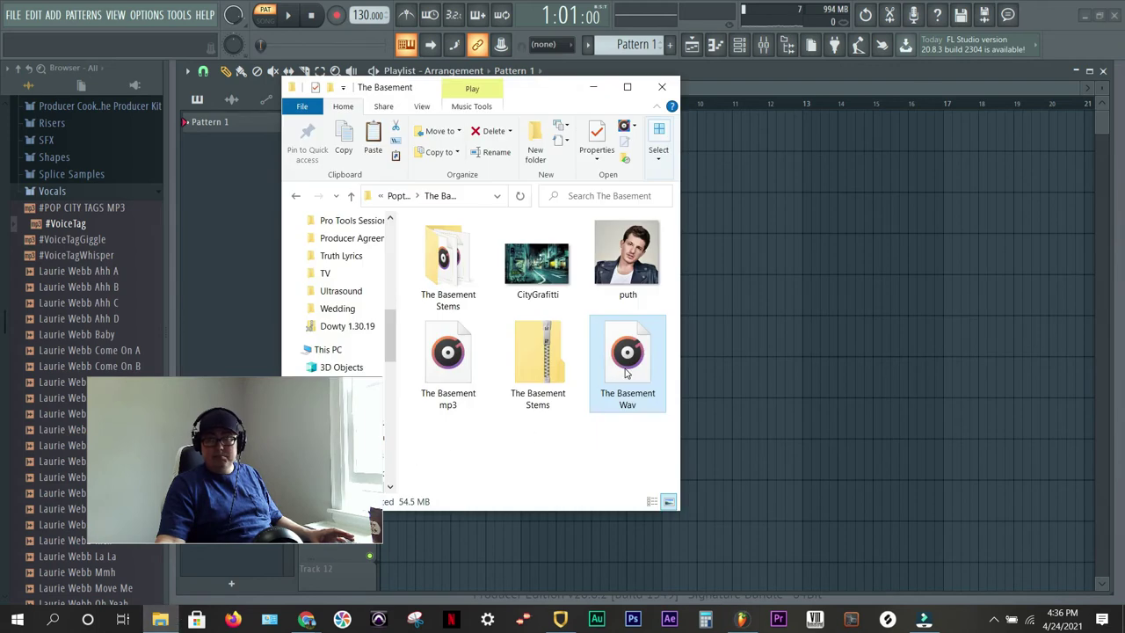
{"action": "left_click_drag", "start_coordinate": [626, 374], "coordinate": [727, 133]}
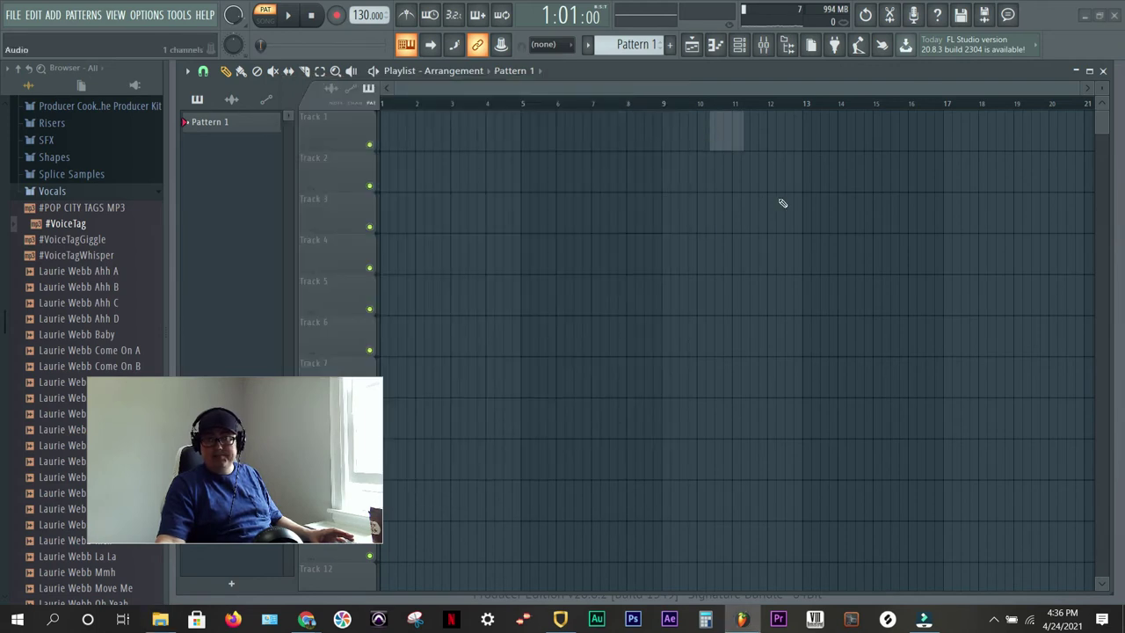
{"action": "left_click_drag", "start_coordinate": [802, 139], "coordinate": [473, 139]}
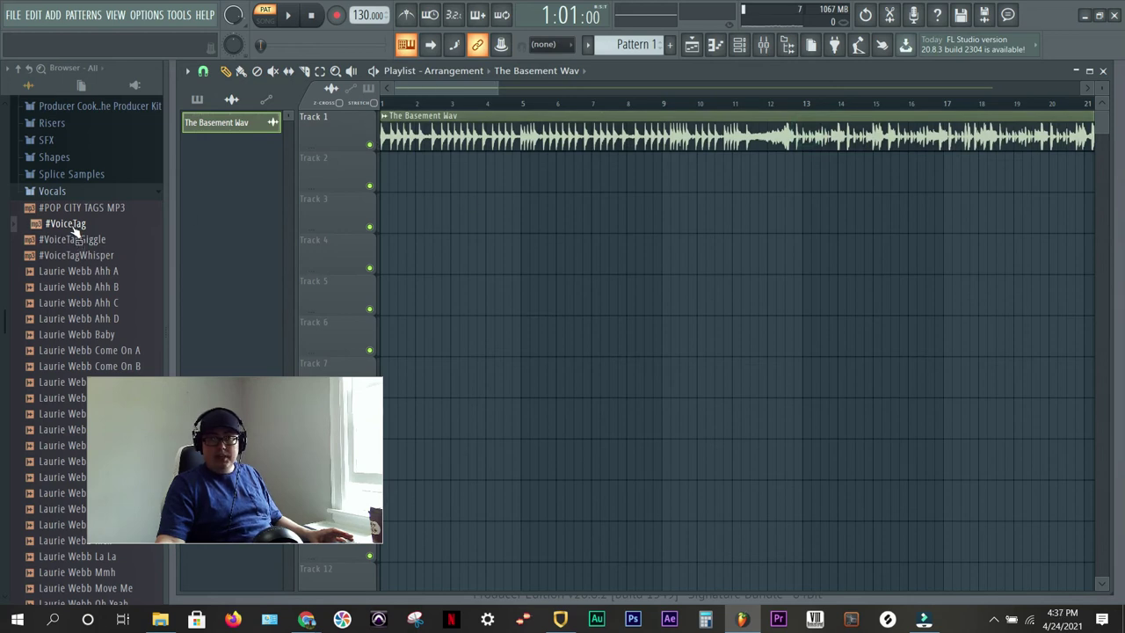
Add repeating #VoiceTag clips on Track 2, slicing and trimming the last one at the beat's end.
{"action": "mouse_move", "coordinate": [70, 224]}
{"action": "left_mouse_down"}
{"action": "mouse_move", "coordinate": [460, 191]}
{"action": "mouse_move", "coordinate": [439, 189]}
{"action": "mouse_move", "coordinate": [466, 203]}
{"action": "mouse_move", "coordinate": [458, 186]}
{"action": "left_mouse_up"}
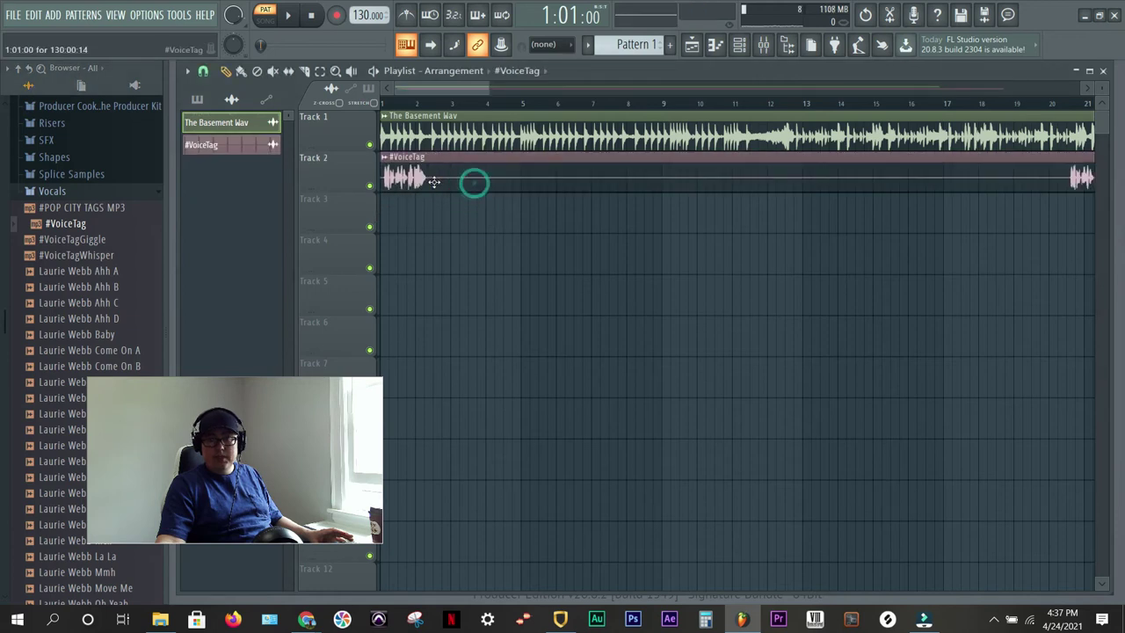
{"action": "left_click_drag", "start_coordinate": [450, 182], "coordinate": [460, 181]}
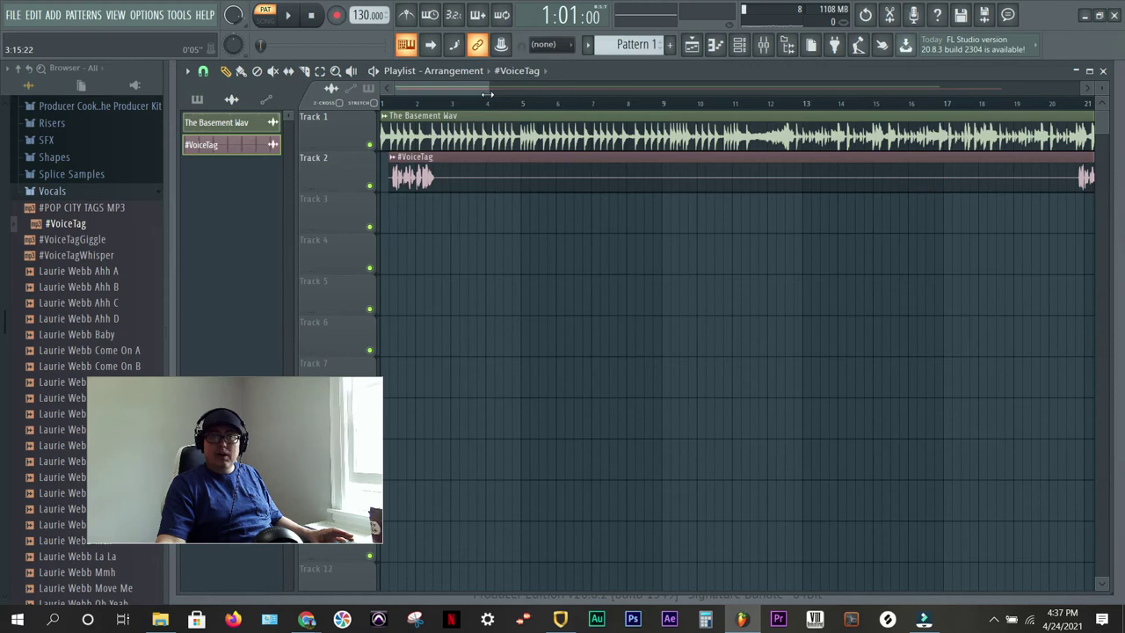
{"action": "left_click_drag", "start_coordinate": [489, 93], "coordinate": [1021, 89]}
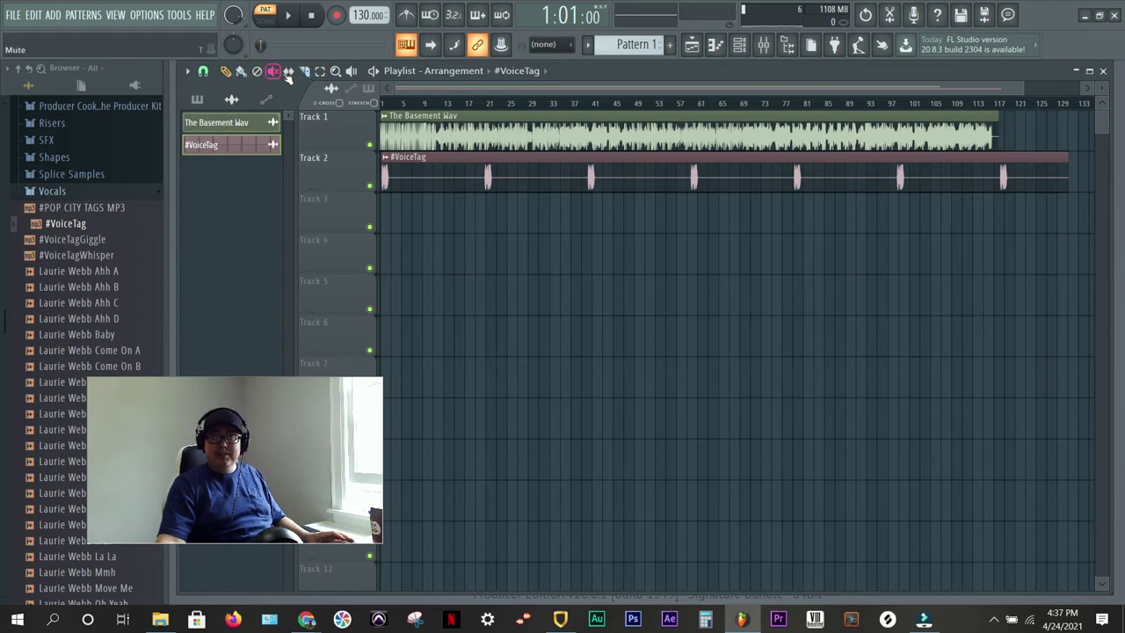
{"action": "left_click_drag", "start_coordinate": [946, 161], "coordinate": [947, 201]}
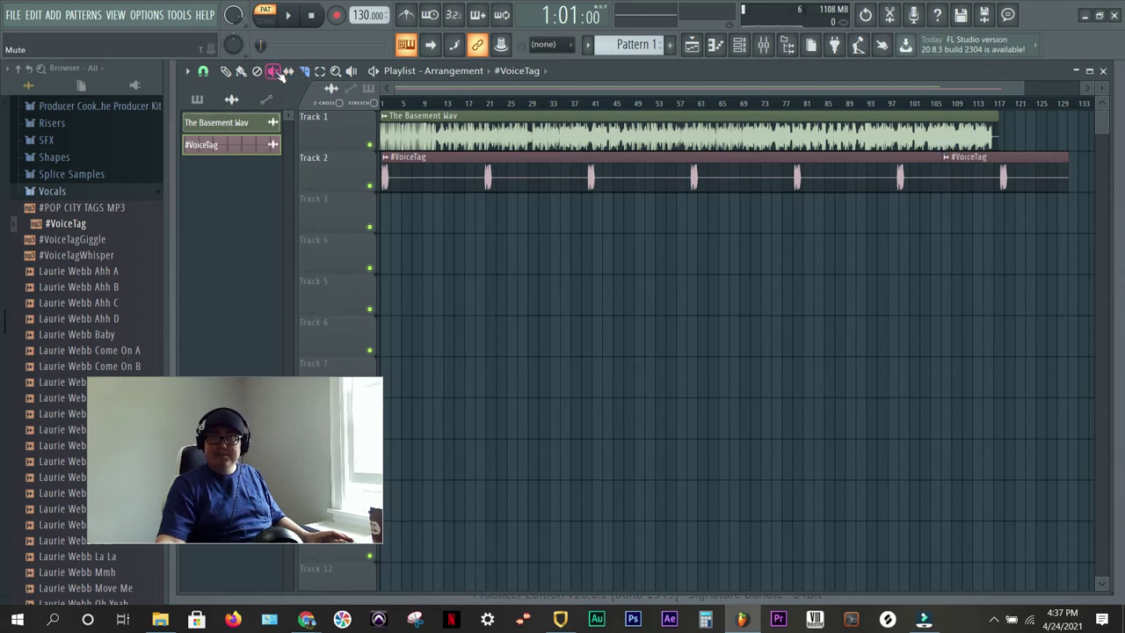
{"action": "left_click", "coordinate": [226, 71]}
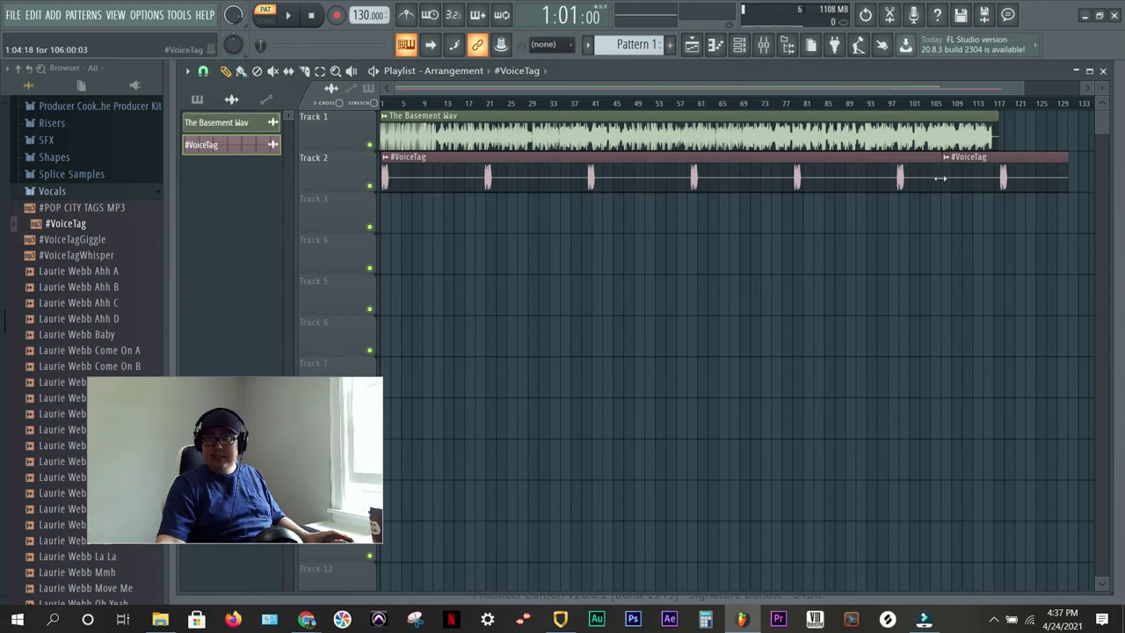
{"action": "left_click_drag", "start_coordinate": [945, 173], "coordinate": [1001, 170]}
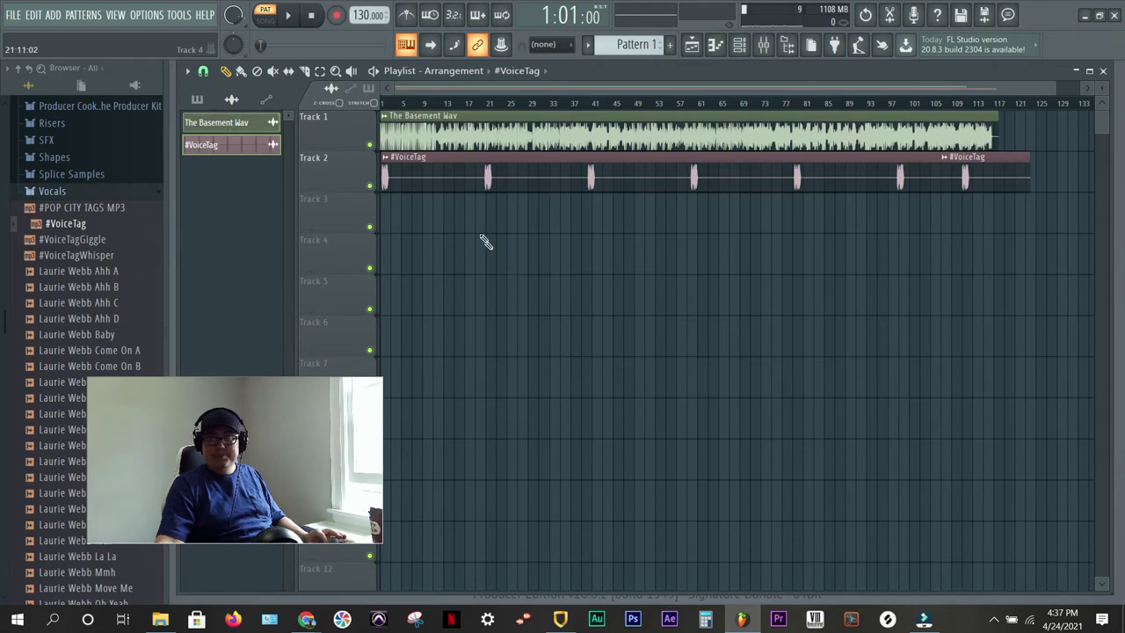
Make Track 2 an audio track routed to mixer Insert 2.
{"action": "right_click", "coordinate": [329, 160]}
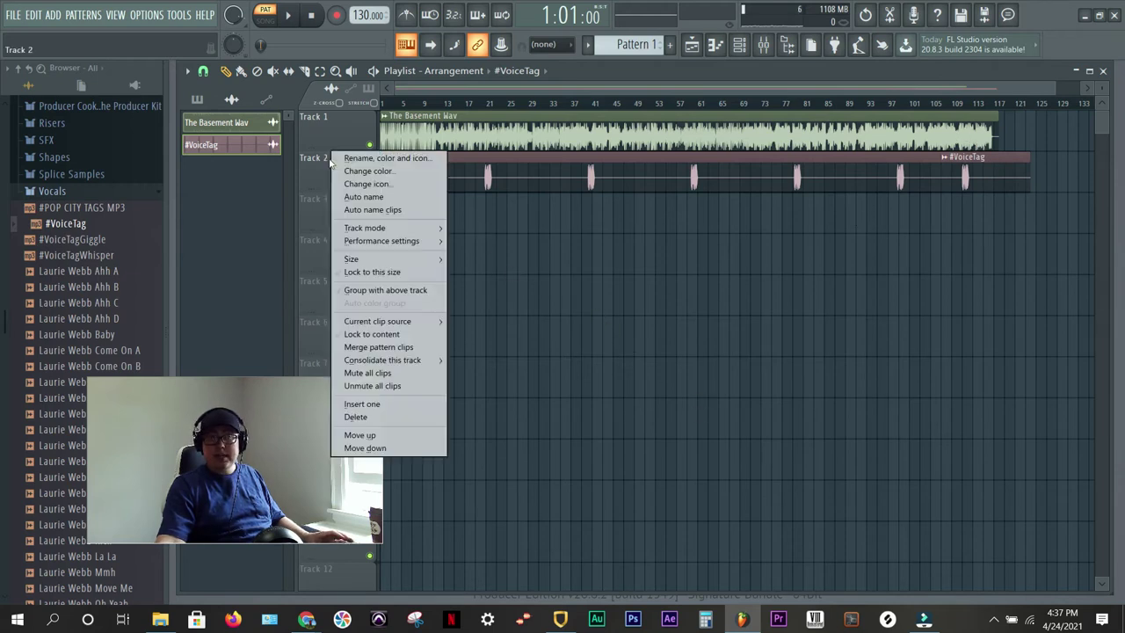
{"action": "mouse_move", "coordinate": [394, 233]}
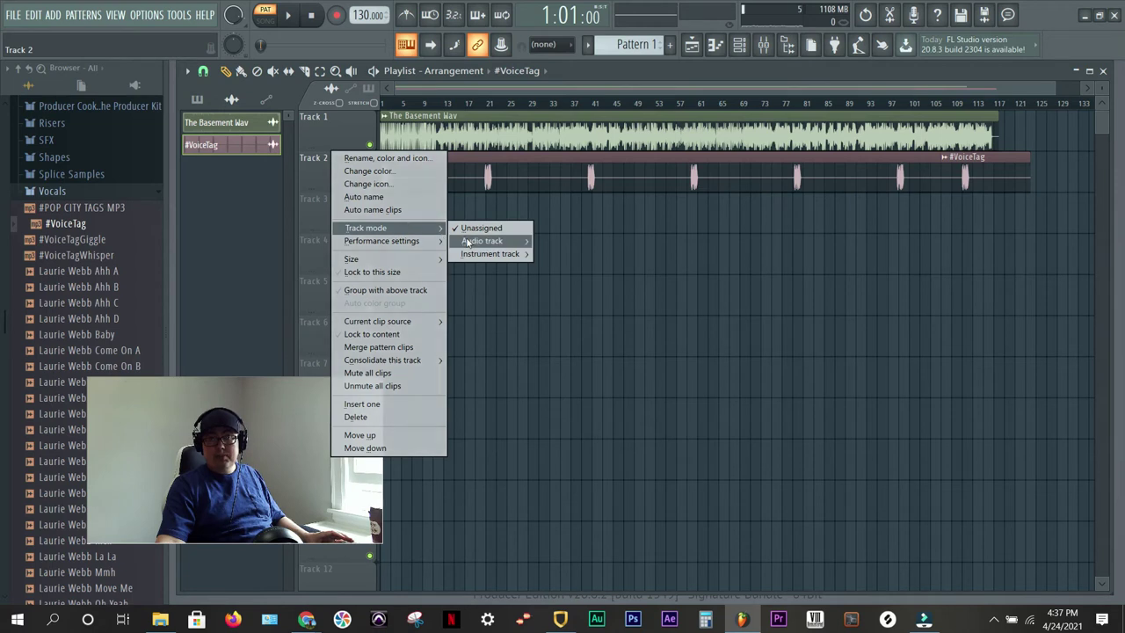
{"action": "mouse_move", "coordinate": [484, 240]}
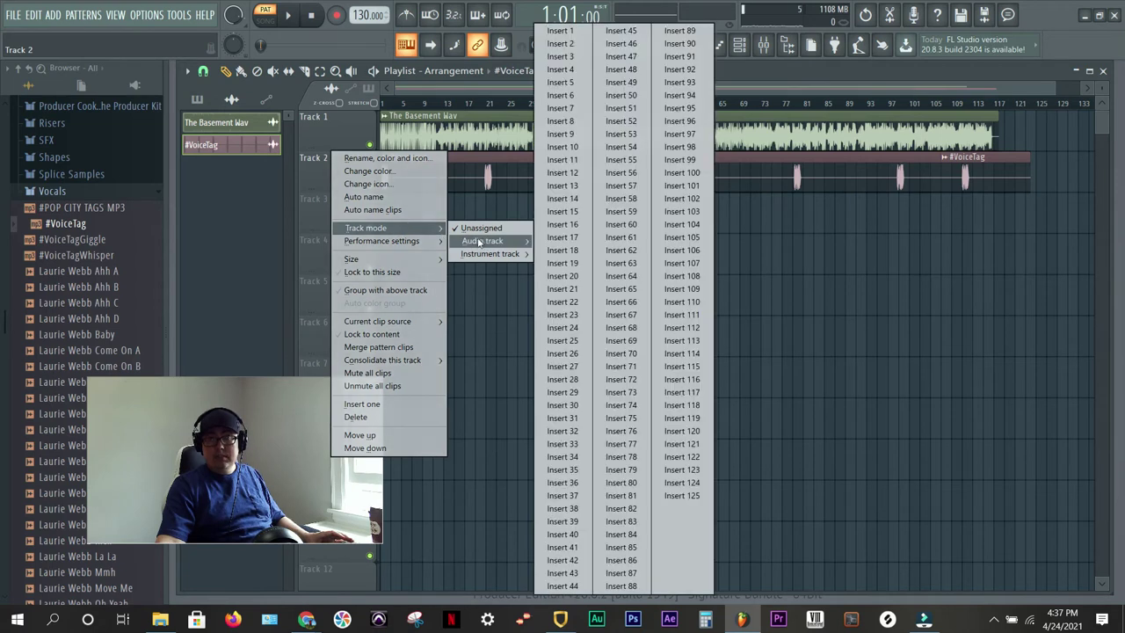
{"action": "left_click", "coordinate": [563, 44]}
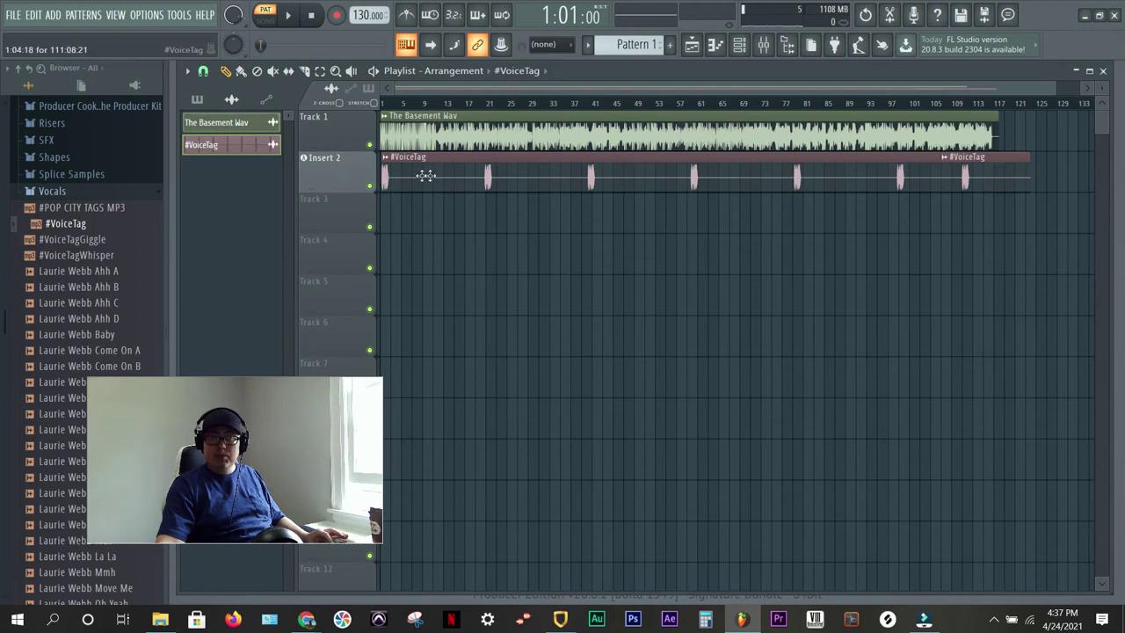
Nudge the #VoiceTag clip slightly right and view its channel and notes.
{"action": "left_click_drag", "start_coordinate": [428, 174], "coordinate": [431, 176]}
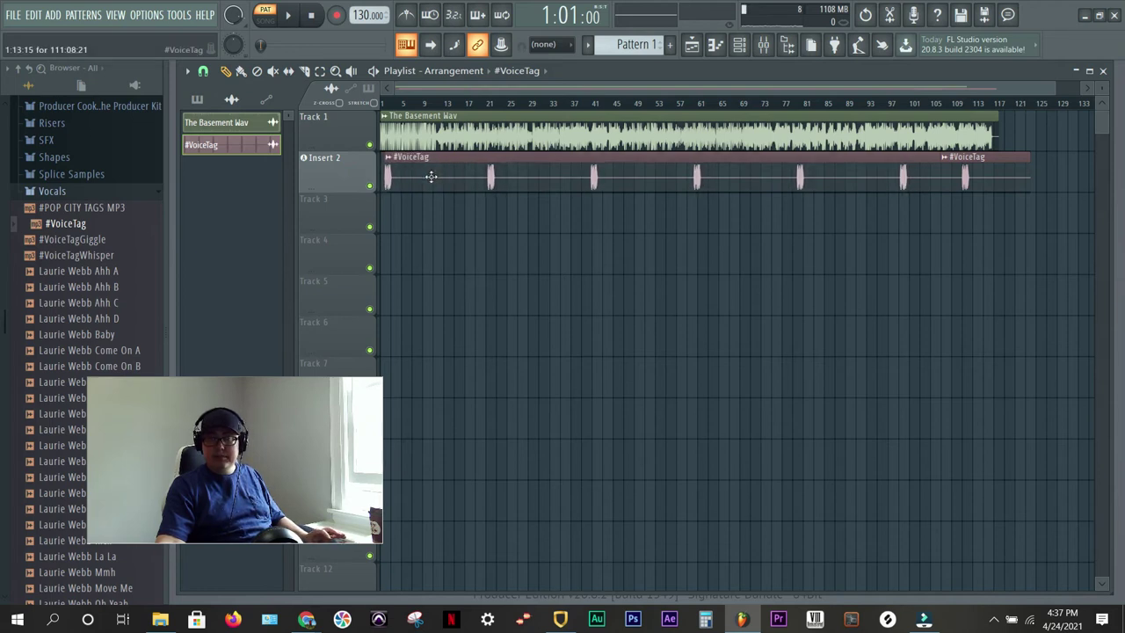
{"action": "left_click", "coordinate": [739, 48]}
{"action": "left_click", "coordinate": [714, 49]}
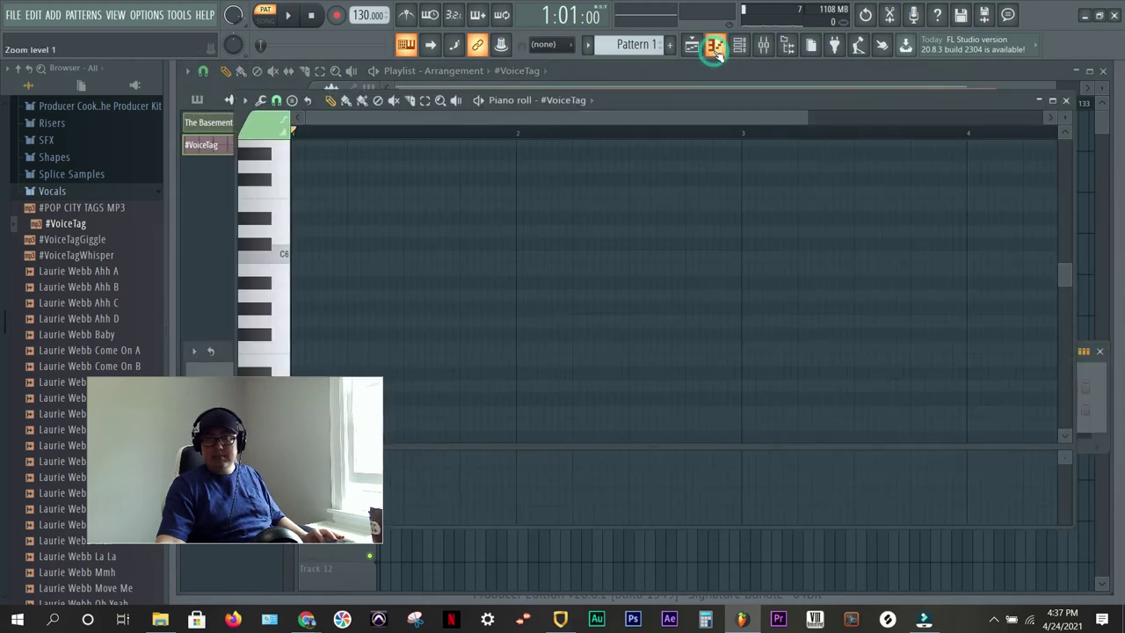
Play the whole song and lower the Insert 2 volume to 77% (-5.4 dB).
{"action": "left_click", "coordinate": [764, 45]}
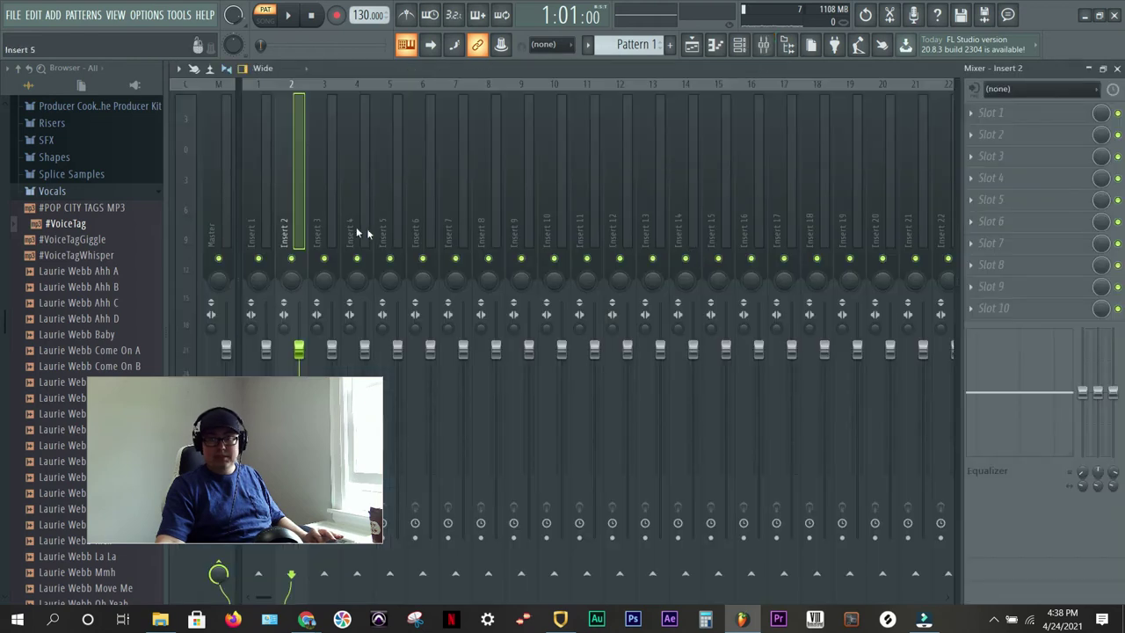
{"action": "key", "text": "space"}
{"action": "key", "text": "space"}
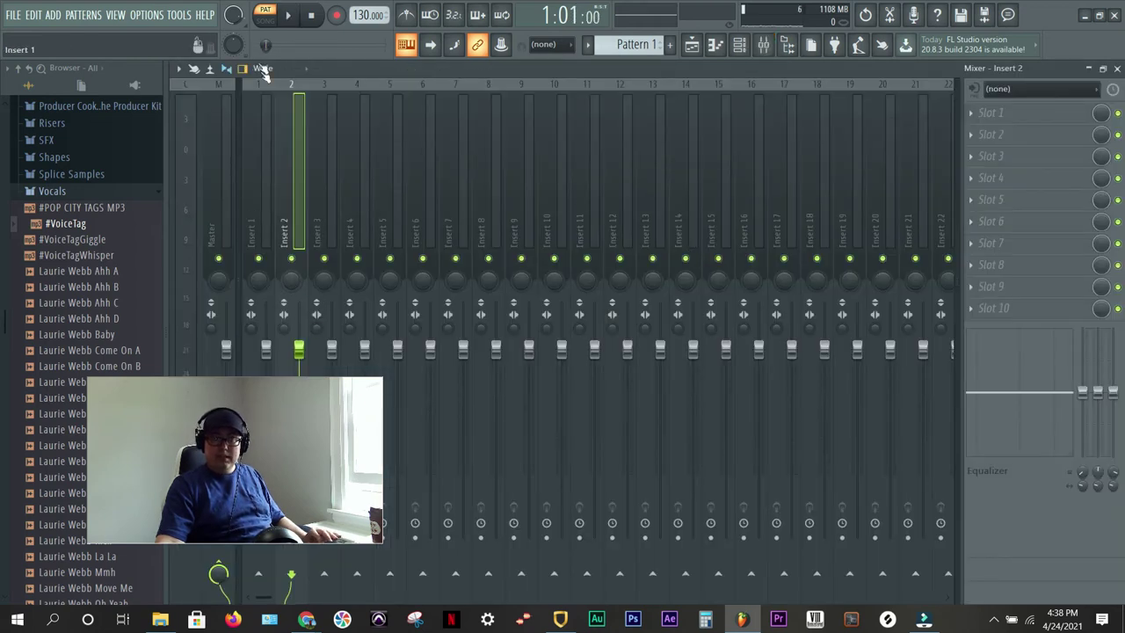
{"action": "left_click", "coordinate": [271, 18]}
{"action": "key", "text": "space"}
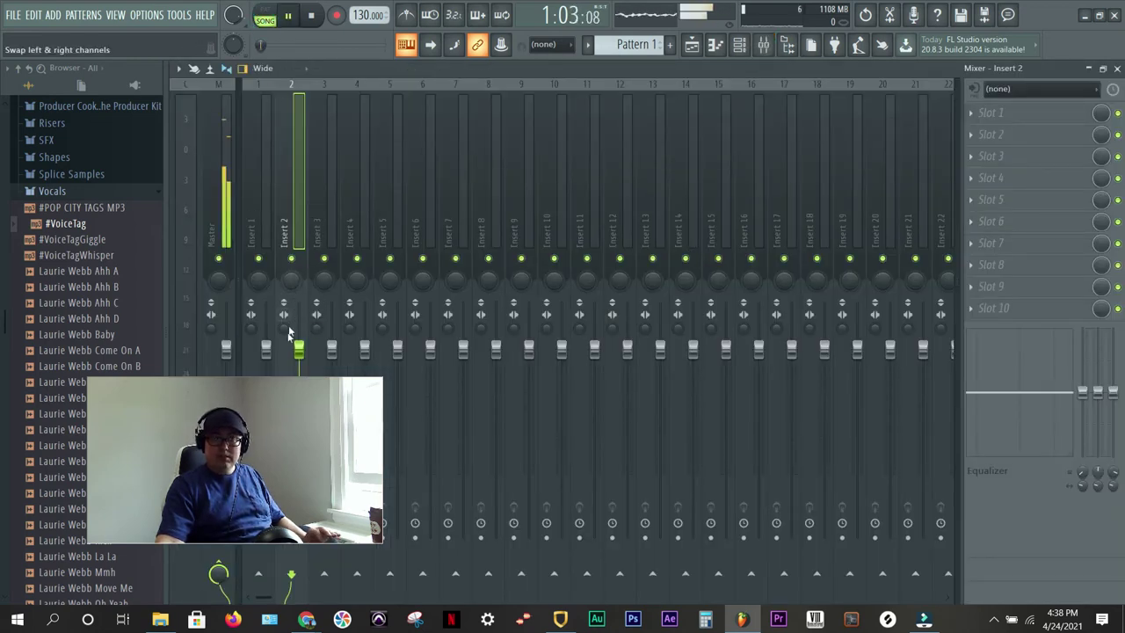
{"action": "left_click_drag", "start_coordinate": [299, 416], "coordinate": [655, 415]}
{"action": "left_click_drag", "start_coordinate": [299, 349], "coordinate": [299, 393]}
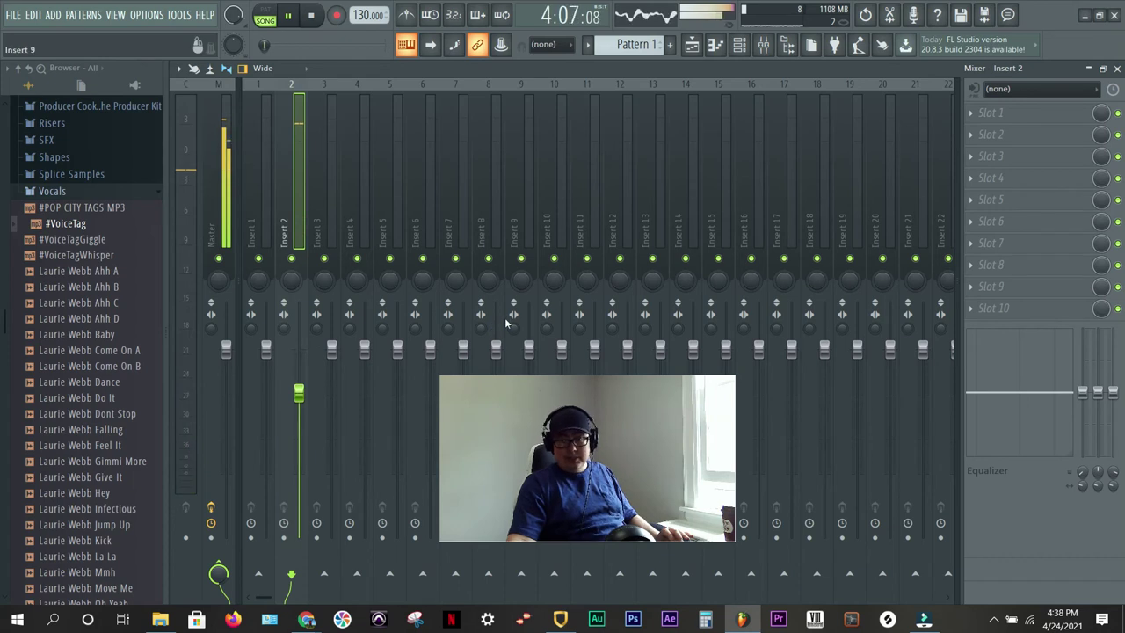
Back in the arrangement, stop playback and move the play position to around bar 108.
{"action": "left_click", "coordinate": [692, 44]}
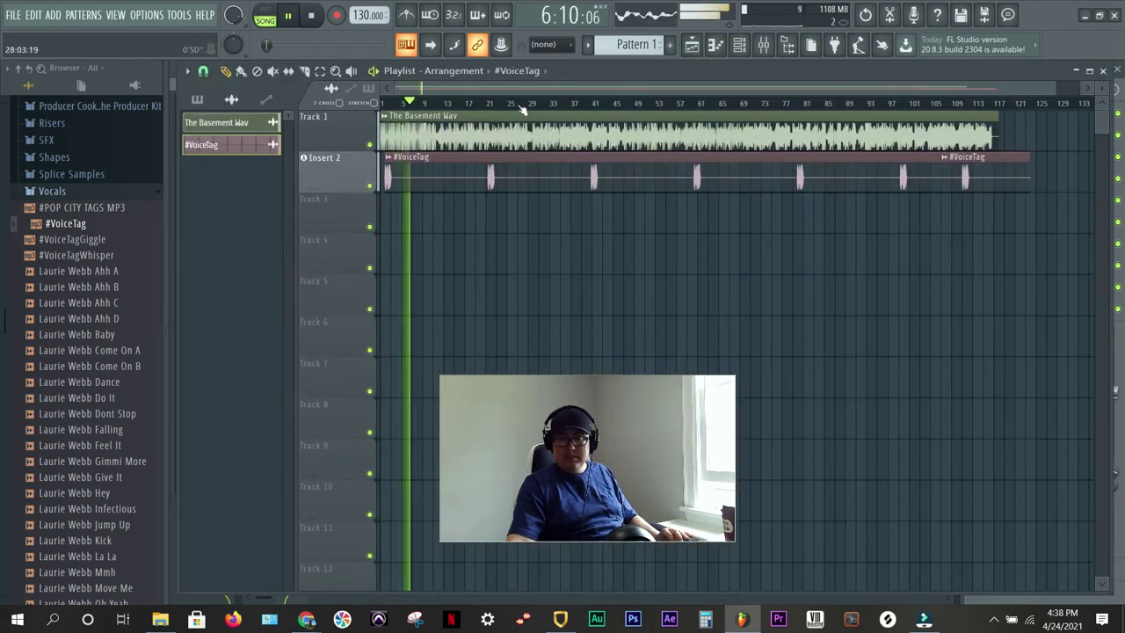
{"action": "key", "text": "space"}
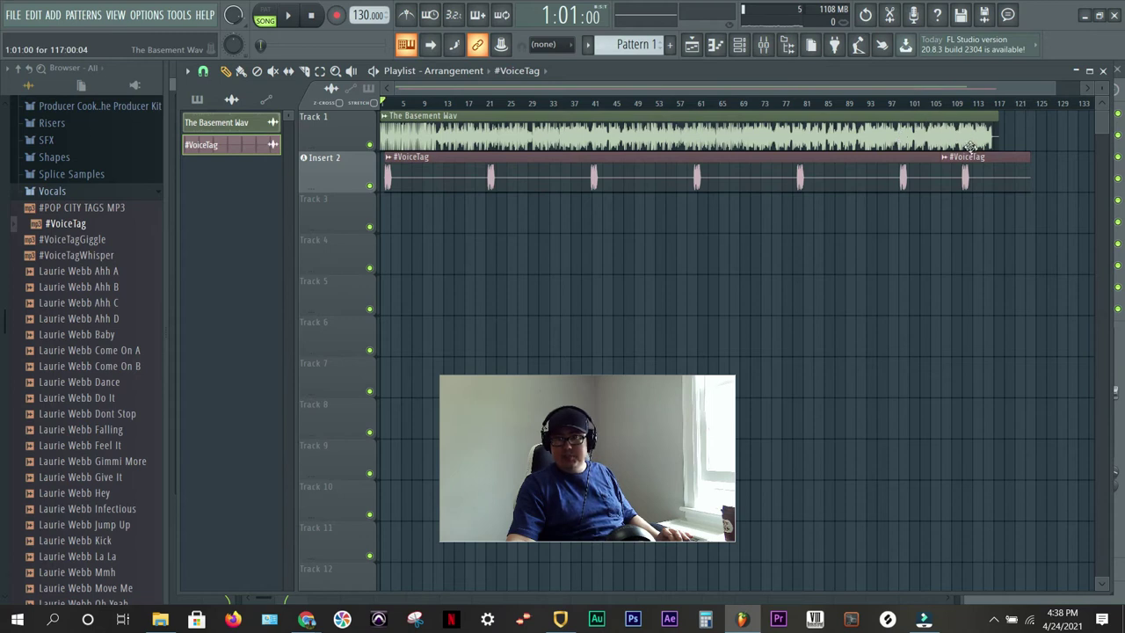
{"action": "left_click", "coordinate": [949, 104]}
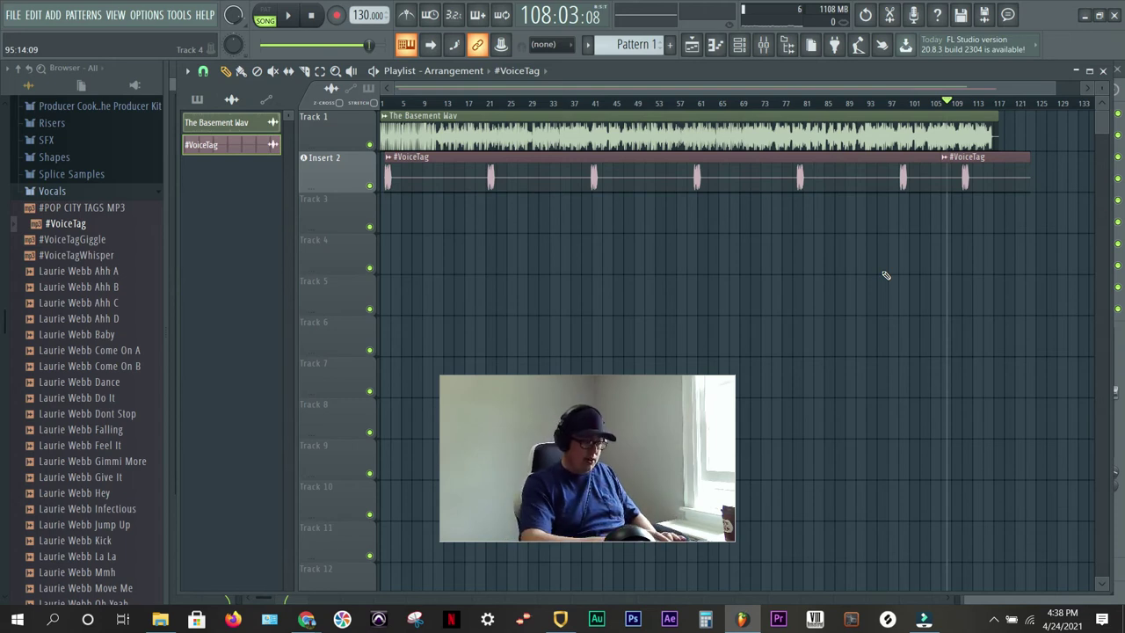
While the song plays, raise the voice tag's Insert 2 volume to about 78% (-5.1 dB).
{"action": "left_click", "coordinate": [763, 45]}
{"action": "key", "text": "space"}
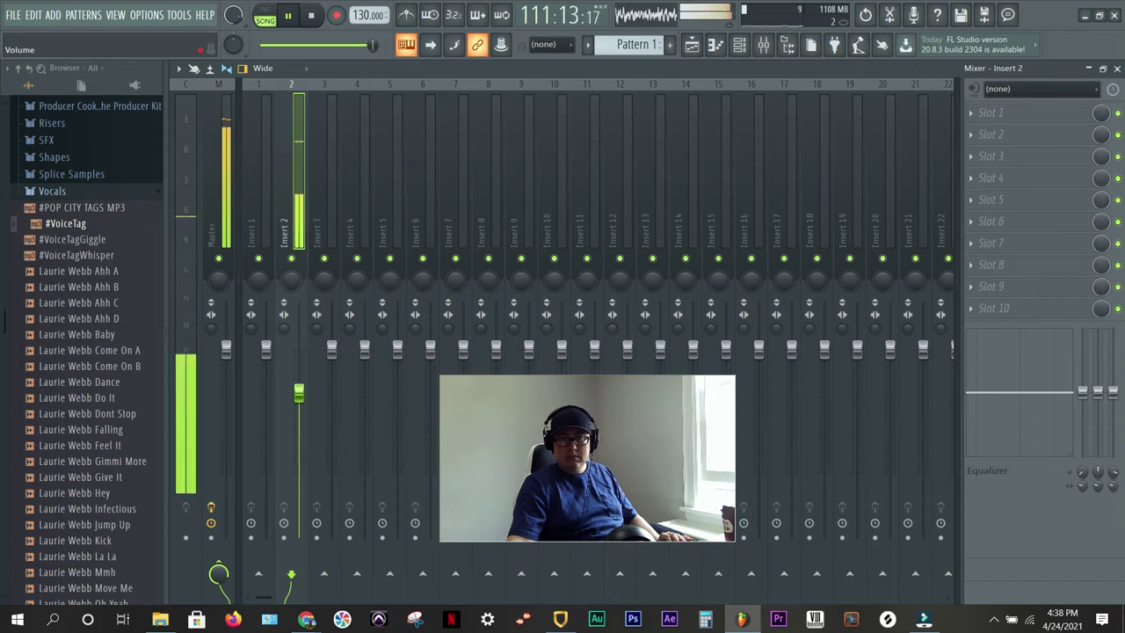
{"action": "left_click_drag", "start_coordinate": [301, 396], "coordinate": [301, 392]}
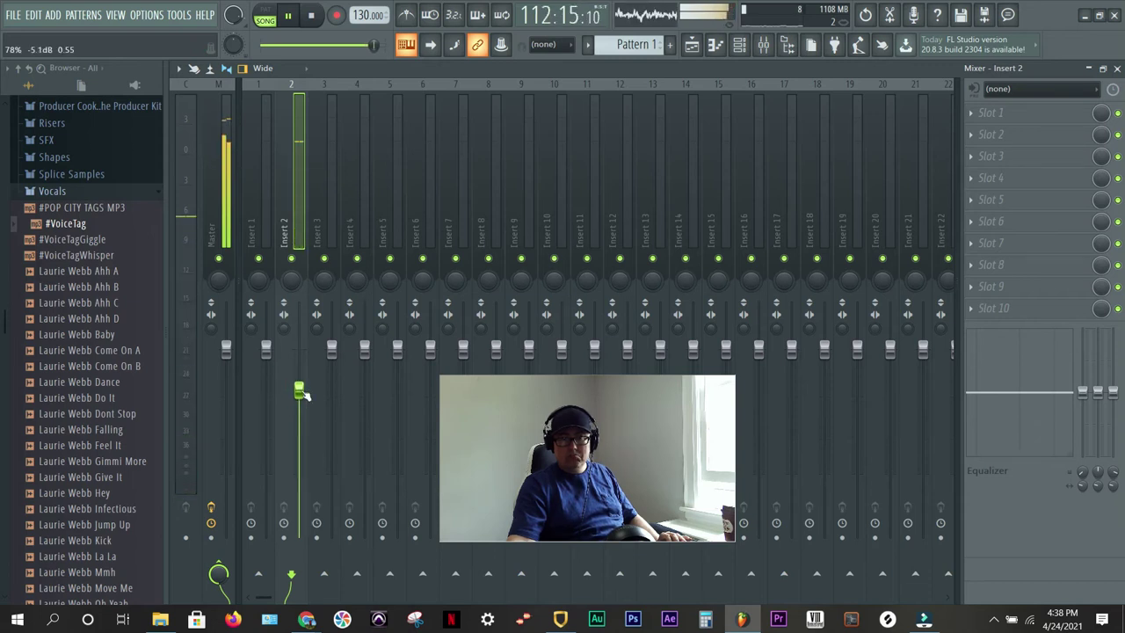
{"action": "key", "text": "space"}
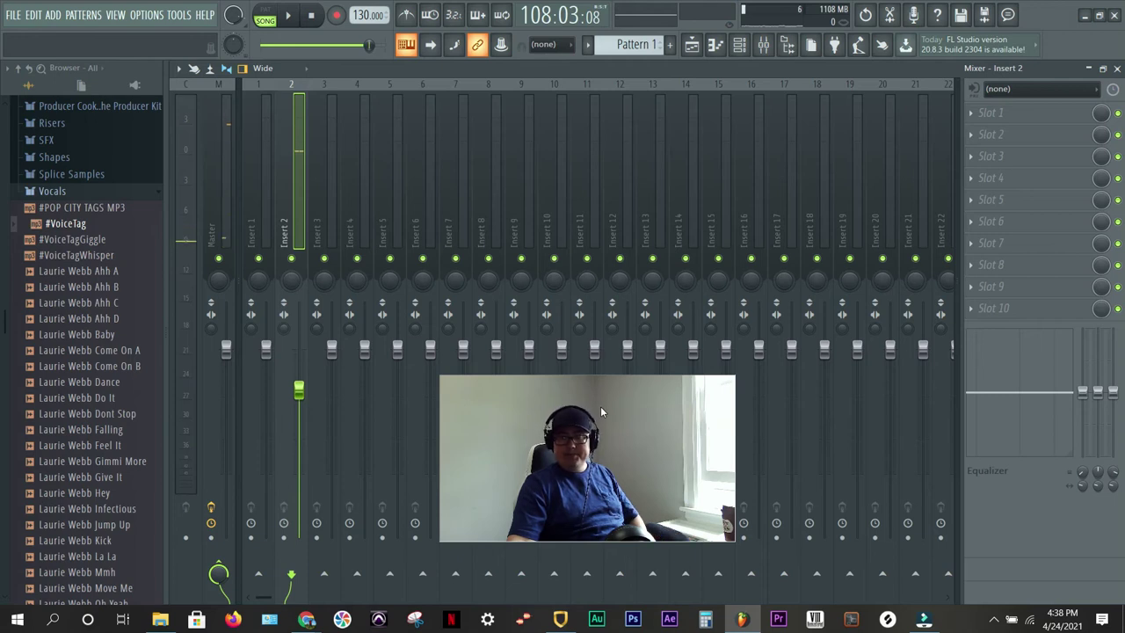
{"action": "left_click_drag", "start_coordinate": [600, 406], "coordinate": [870, 458]}
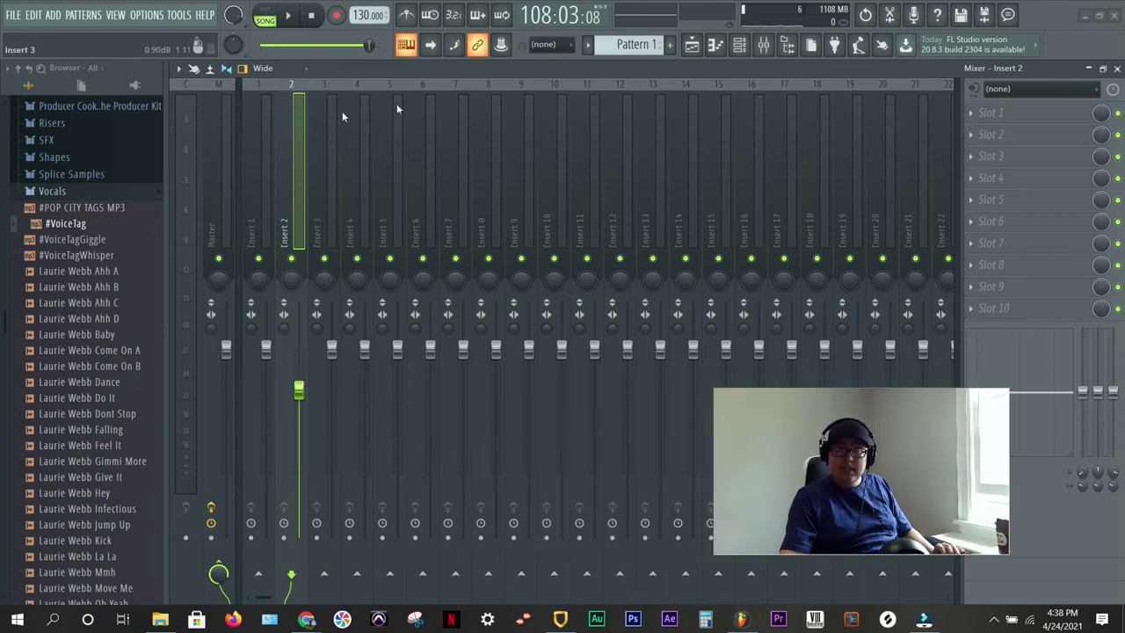
Raise the Master Fruity Limiter's gain to about 3 dB and raise its ceiling.
{"action": "left_click", "coordinate": [220, 187]}
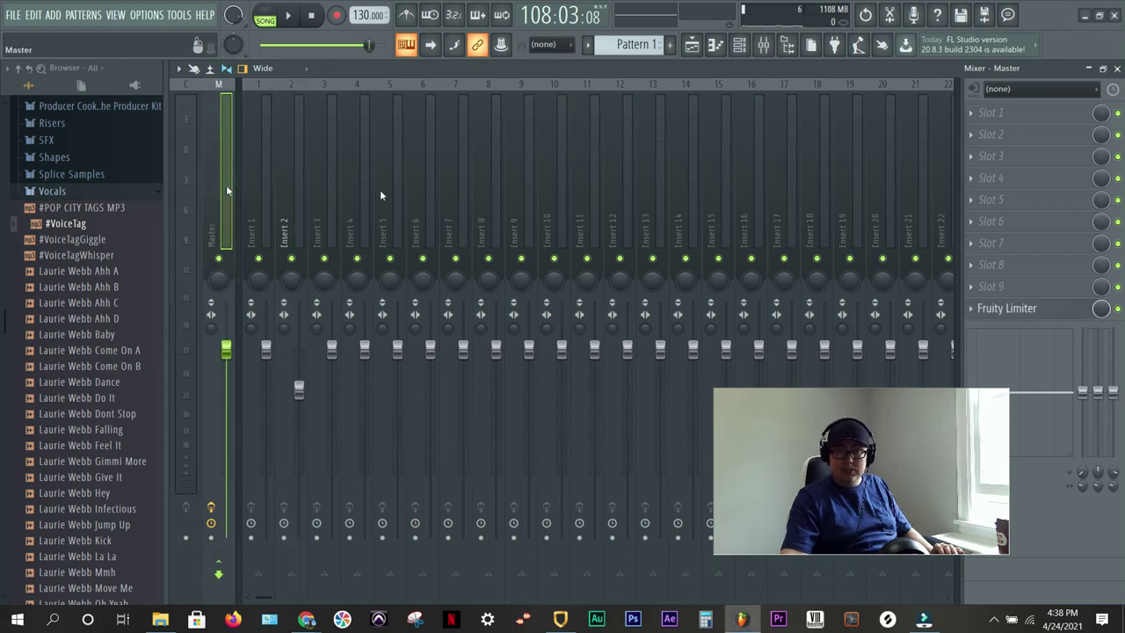
{"action": "left_click", "coordinate": [1006, 307]}
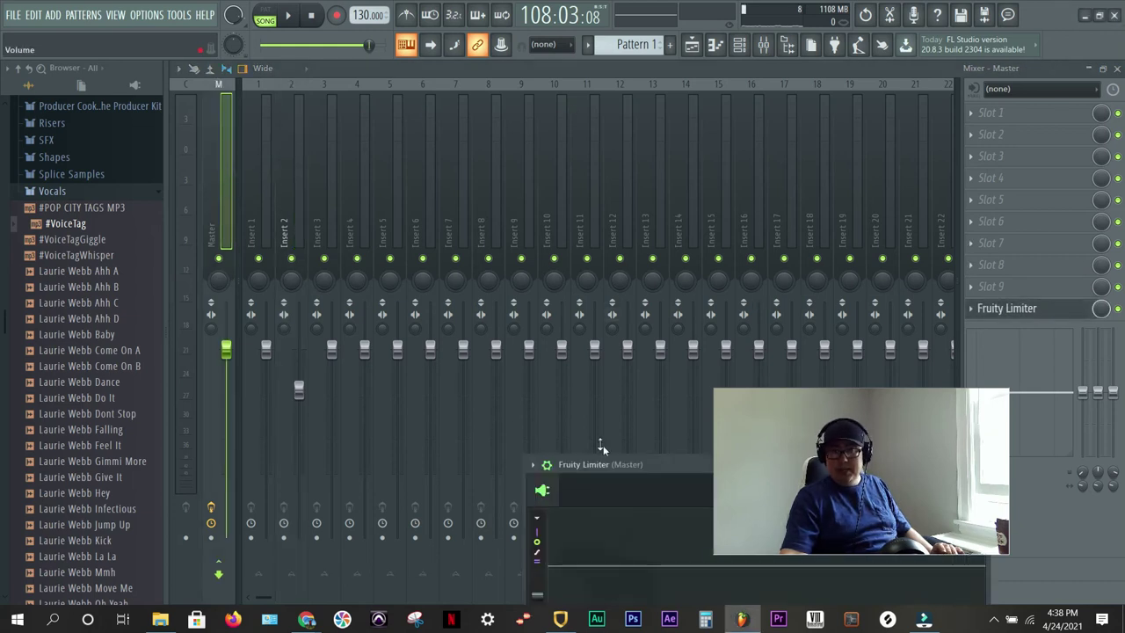
{"action": "left_click_drag", "start_coordinate": [600, 475], "coordinate": [349, 143]}
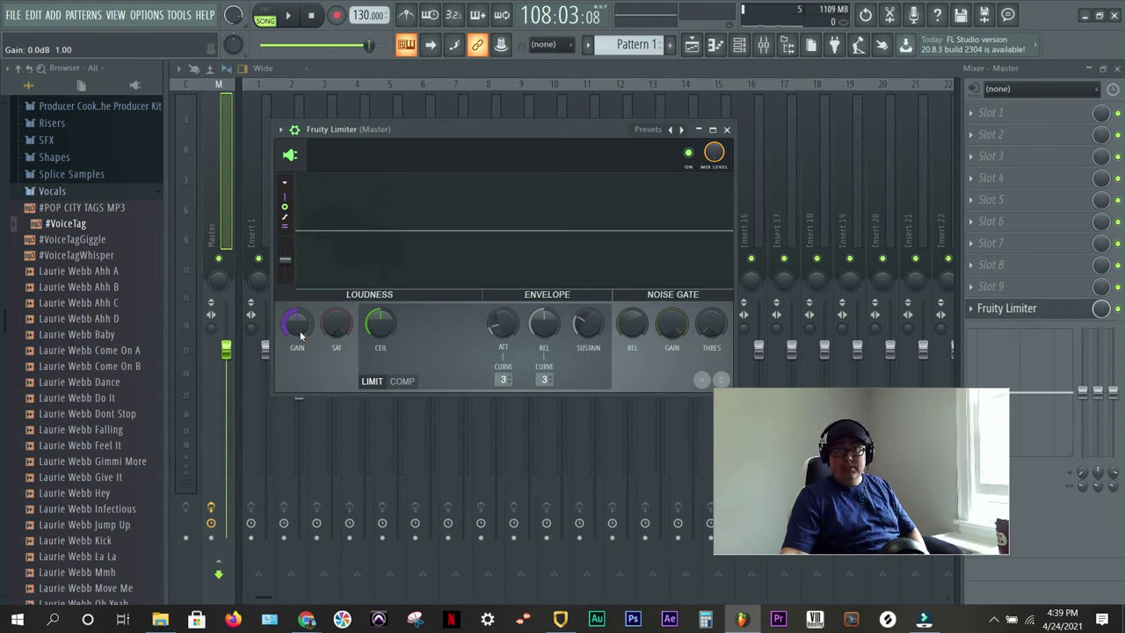
{"action": "left_click_drag", "start_coordinate": [299, 330], "coordinate": [299, 311]}
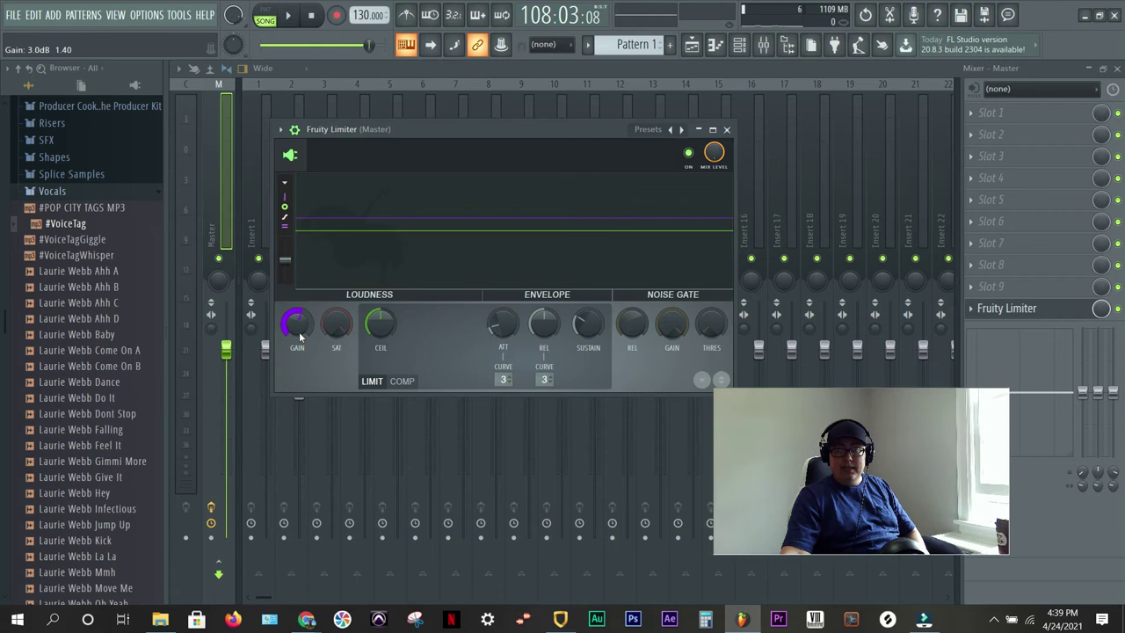
{"action": "mouse_move", "coordinate": [380, 327]}
{"action": "left_mouse_down"}
{"action": "mouse_move", "coordinate": [380, 306]}
{"action": "mouse_move", "coordinate": [384, 336]}
{"action": "left_mouse_up"}
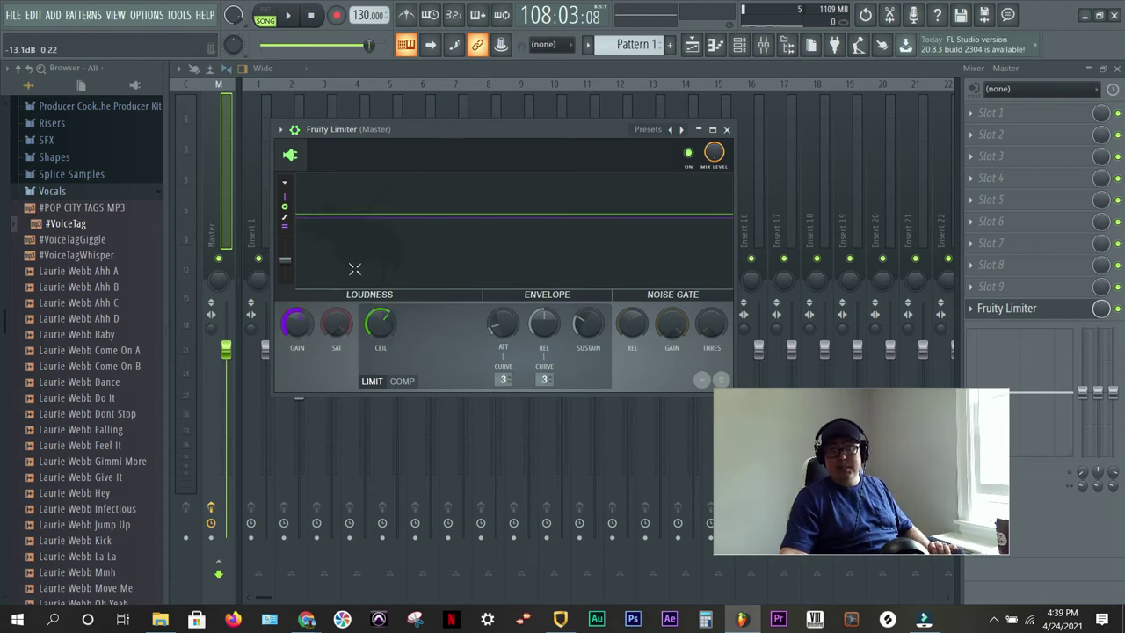
Play the song to check the limiter, close its window, and replay to check levels.
{"action": "key", "text": "space"}
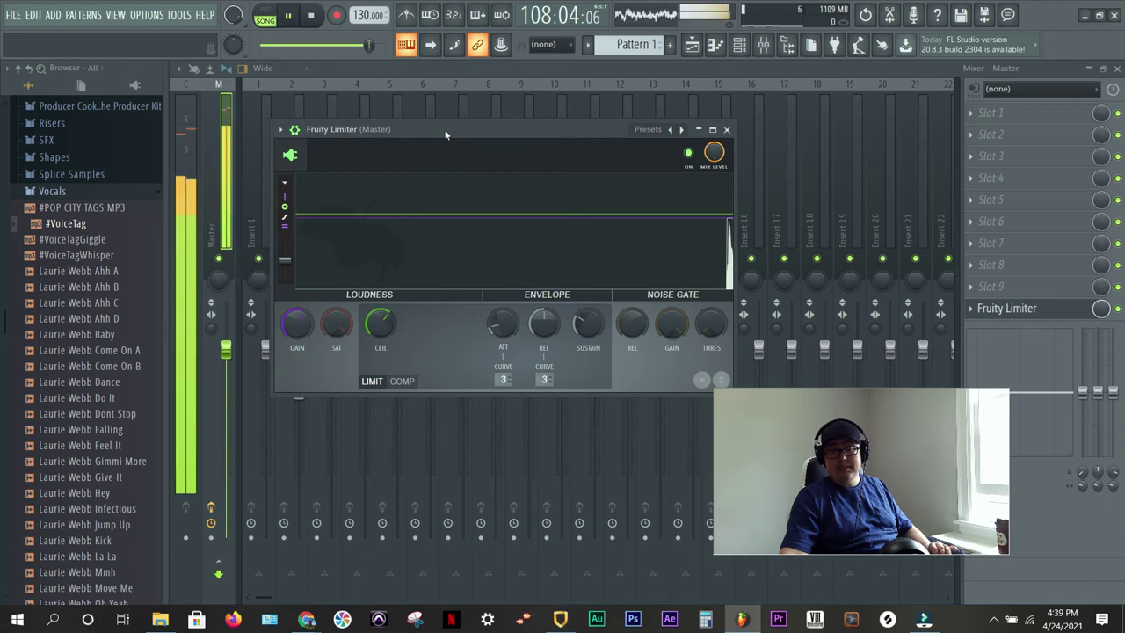
{"action": "left_click", "coordinate": [1118, 309]}
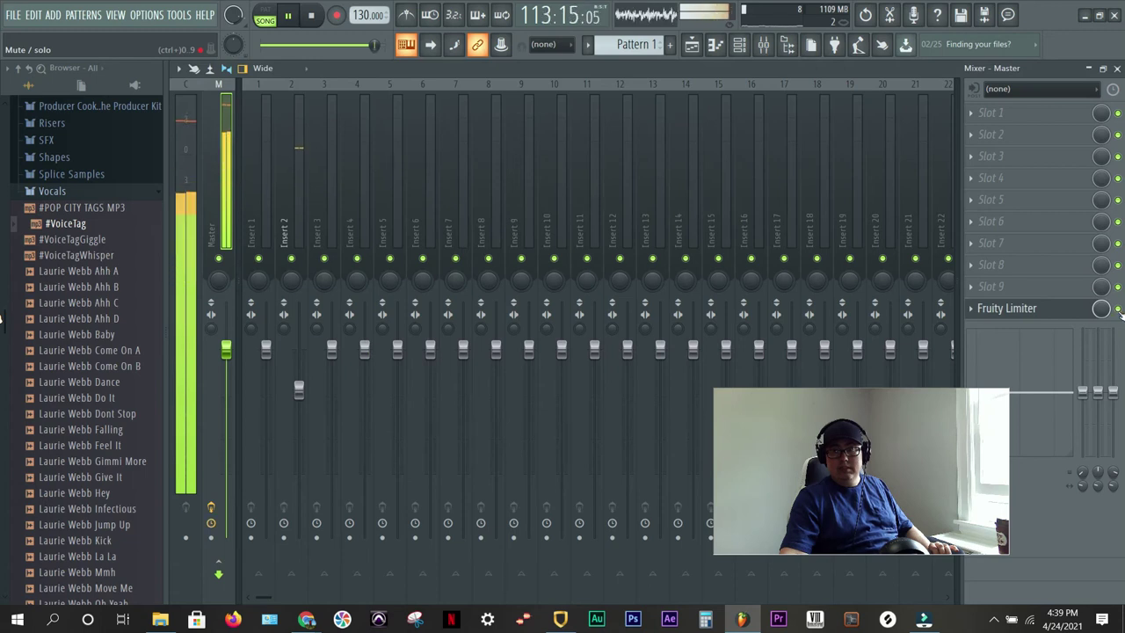
{"action": "key", "text": "space"}
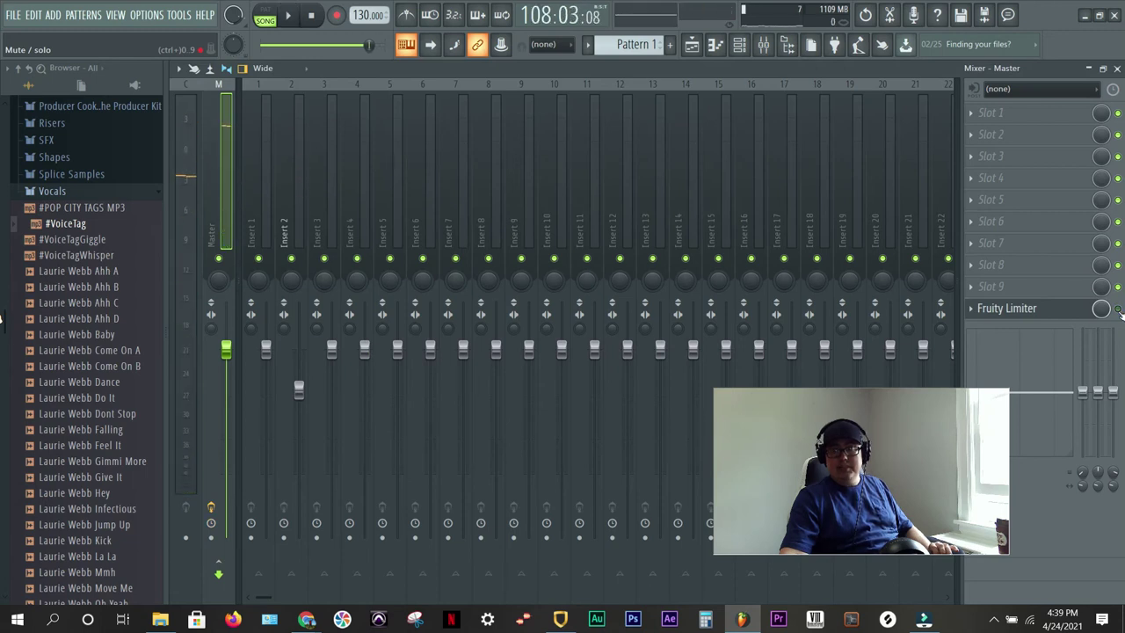
{"action": "key", "text": "space"}
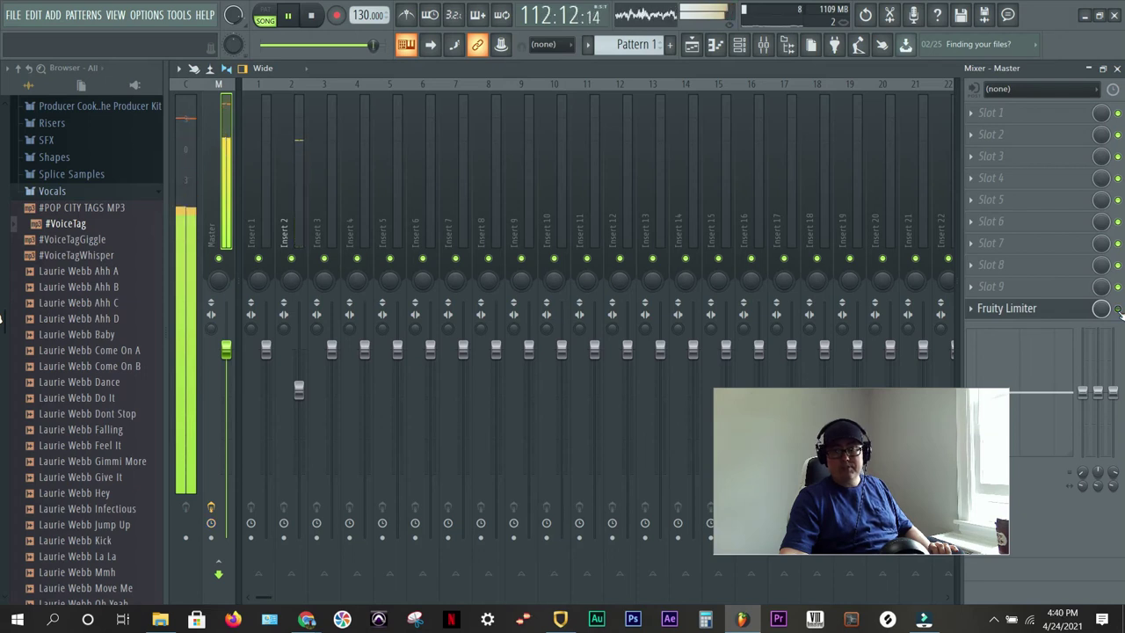
{"action": "key", "text": "space"}
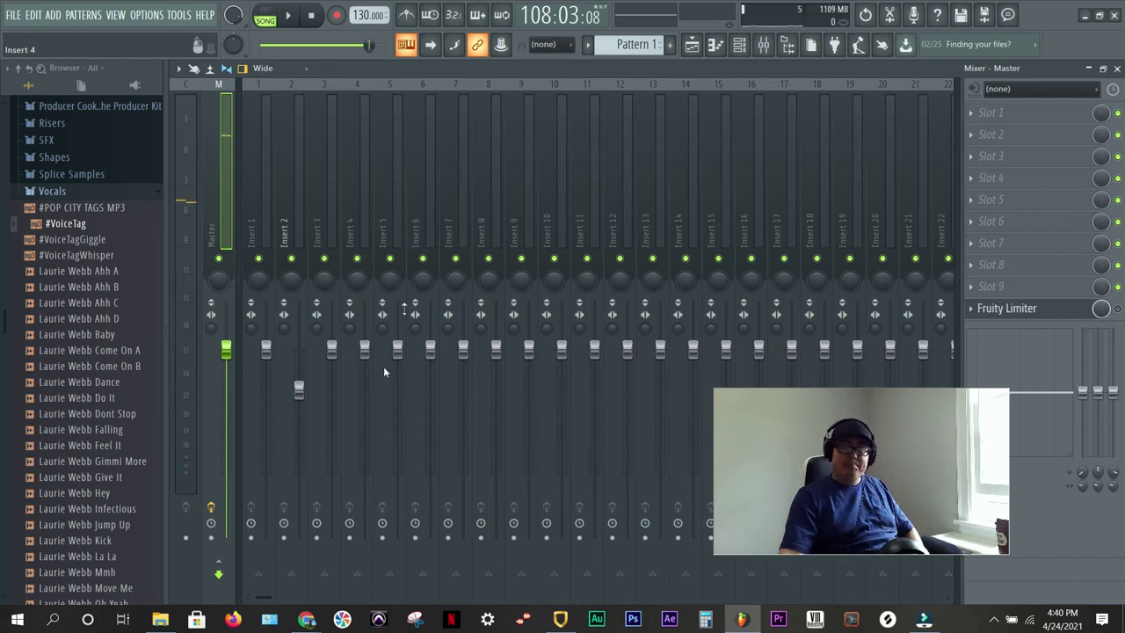
Render the song as one combined WAV, 'The Basement tagged wav', into The Basement folder.
{"action": "left_click", "coordinate": [15, 16]}
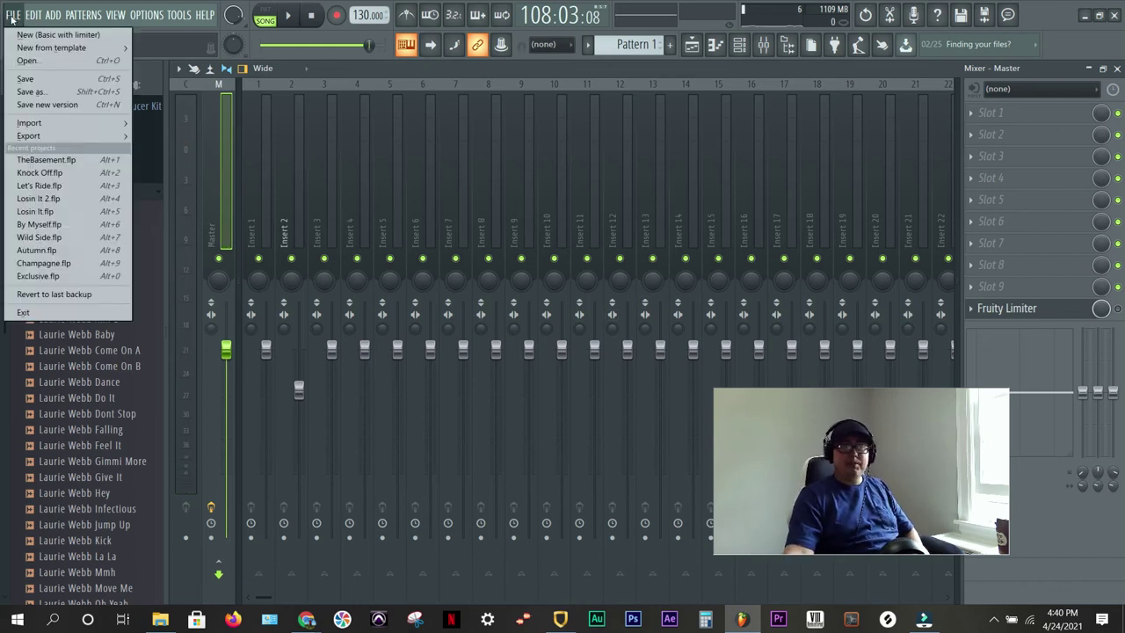
{"action": "mouse_move", "coordinate": [31, 136]}
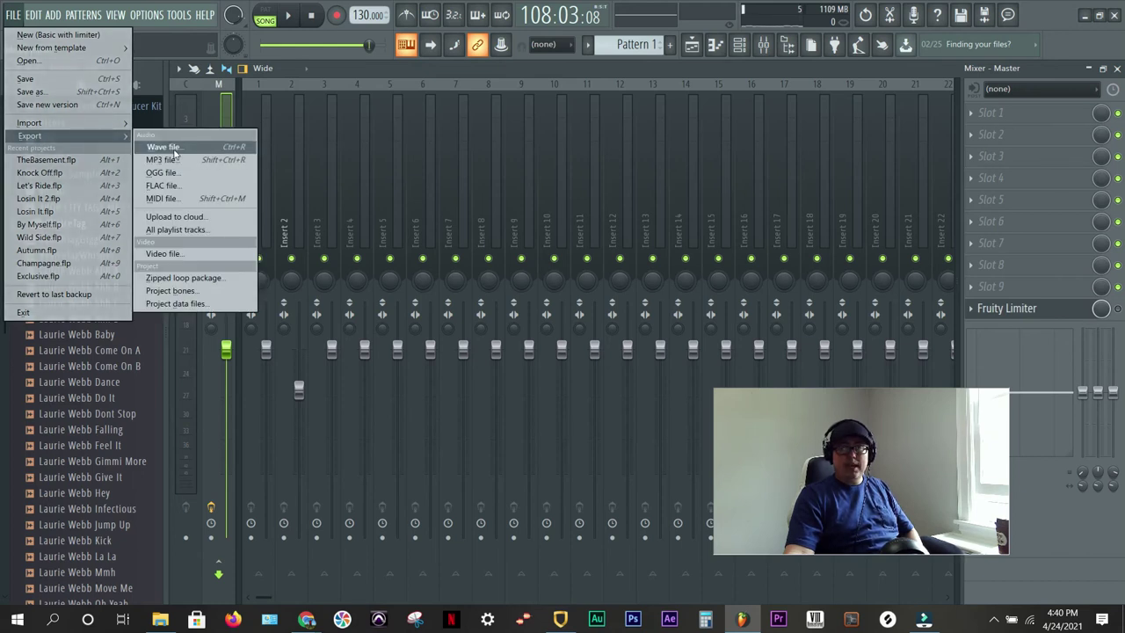
{"action": "left_click", "coordinate": [164, 146]}
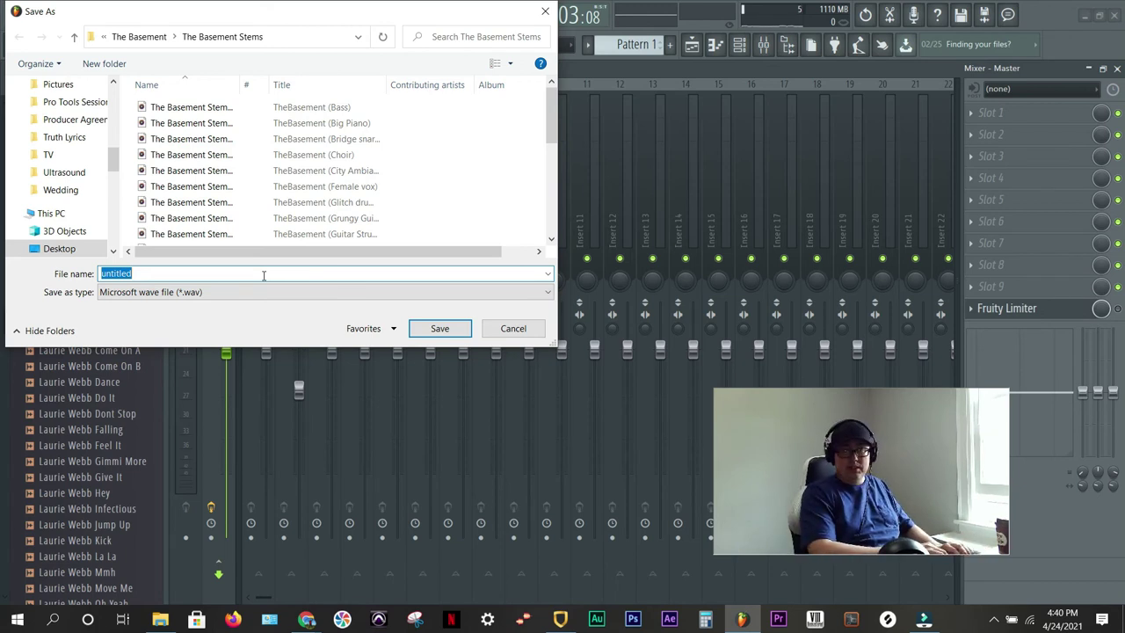
{"action": "type", "text": "The Basement"}
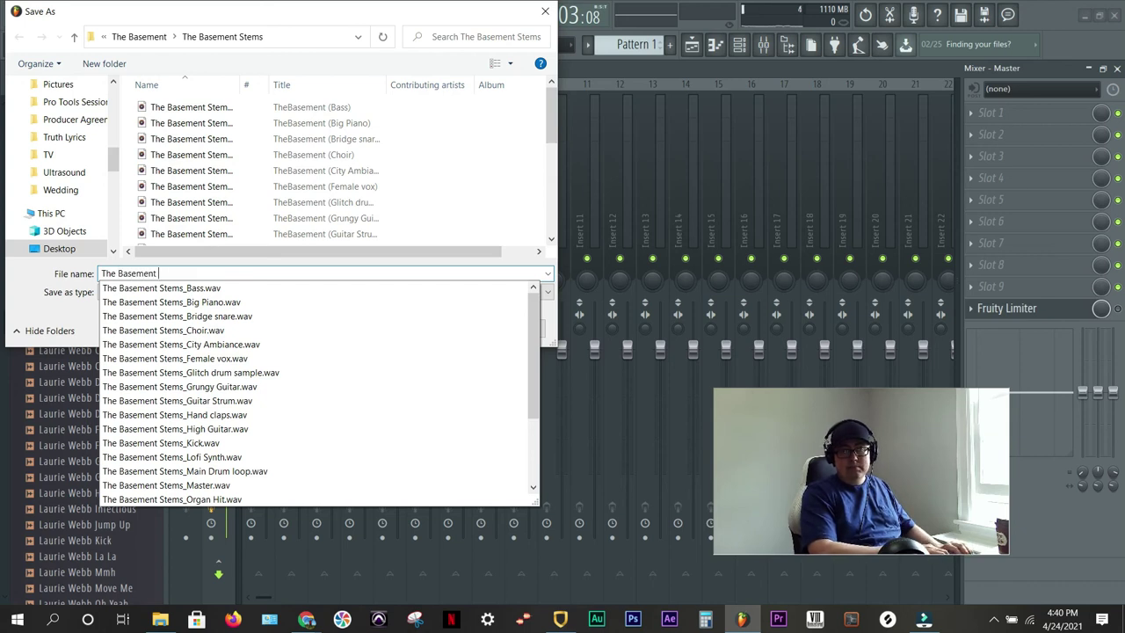
{"action": "type", "text": " tagged wav"}
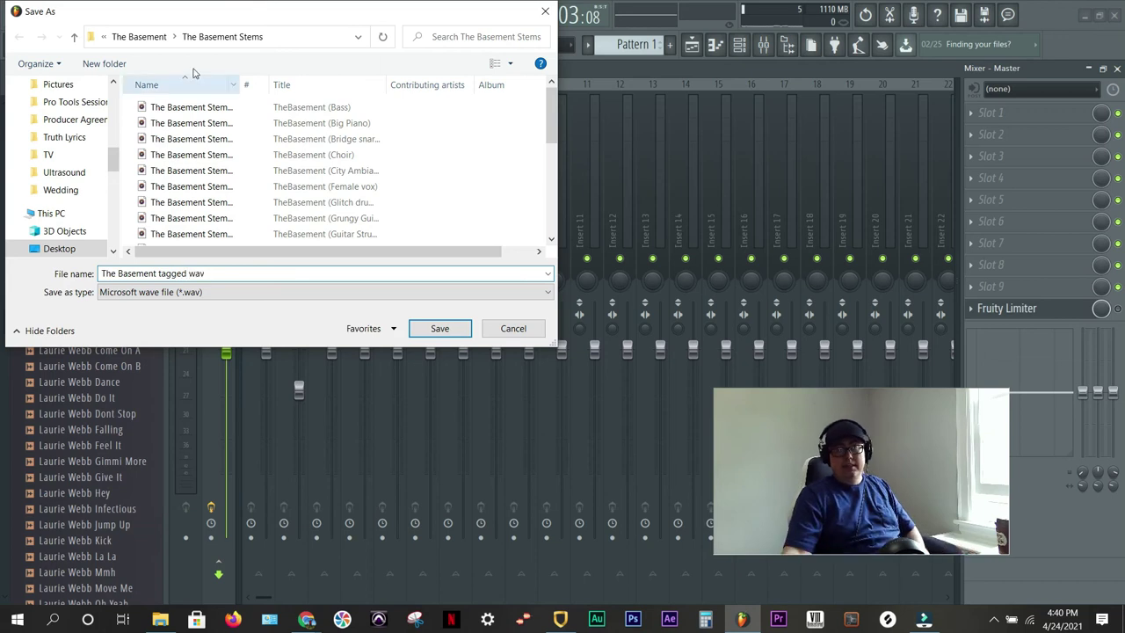
{"action": "left_click", "coordinate": [141, 38]}
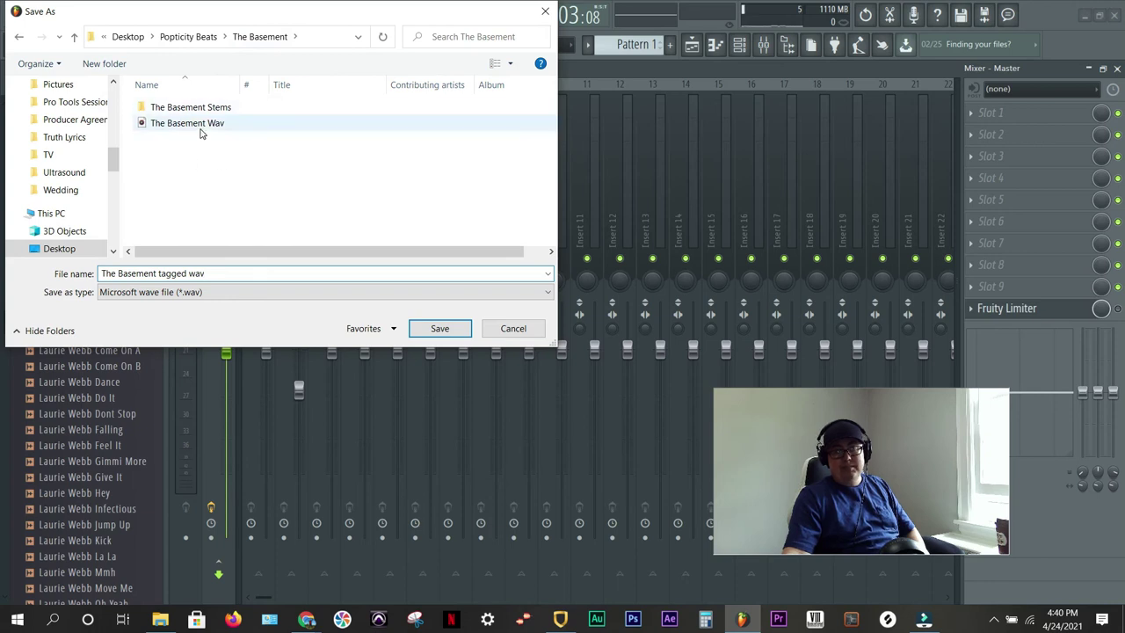
{"action": "mouse_move", "coordinate": [200, 129]}
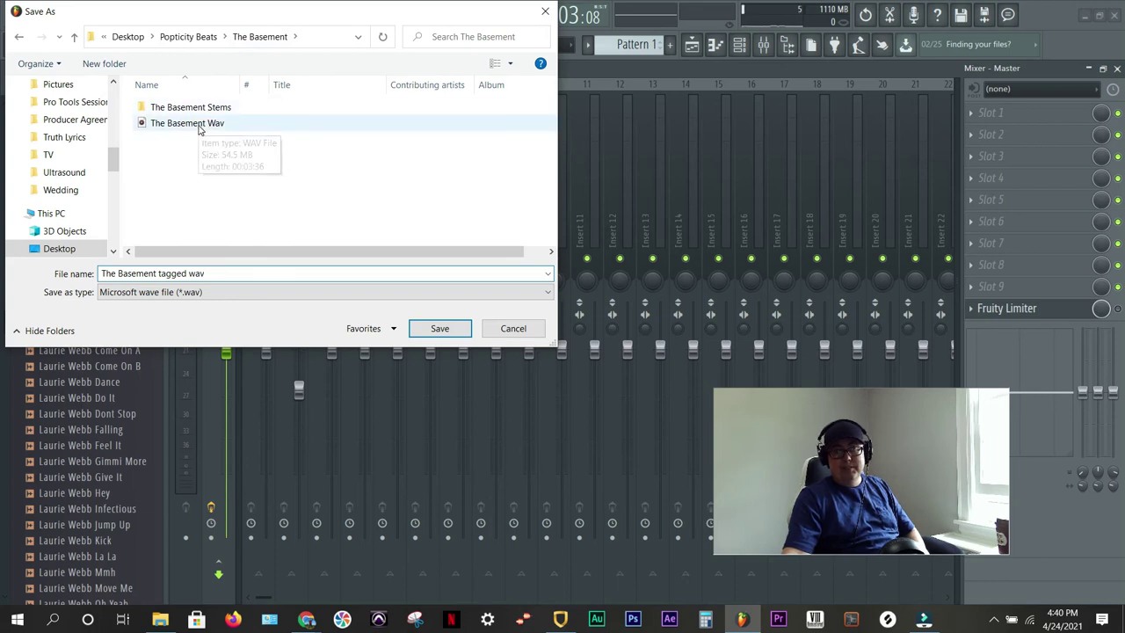
{"action": "left_click", "coordinate": [439, 329]}
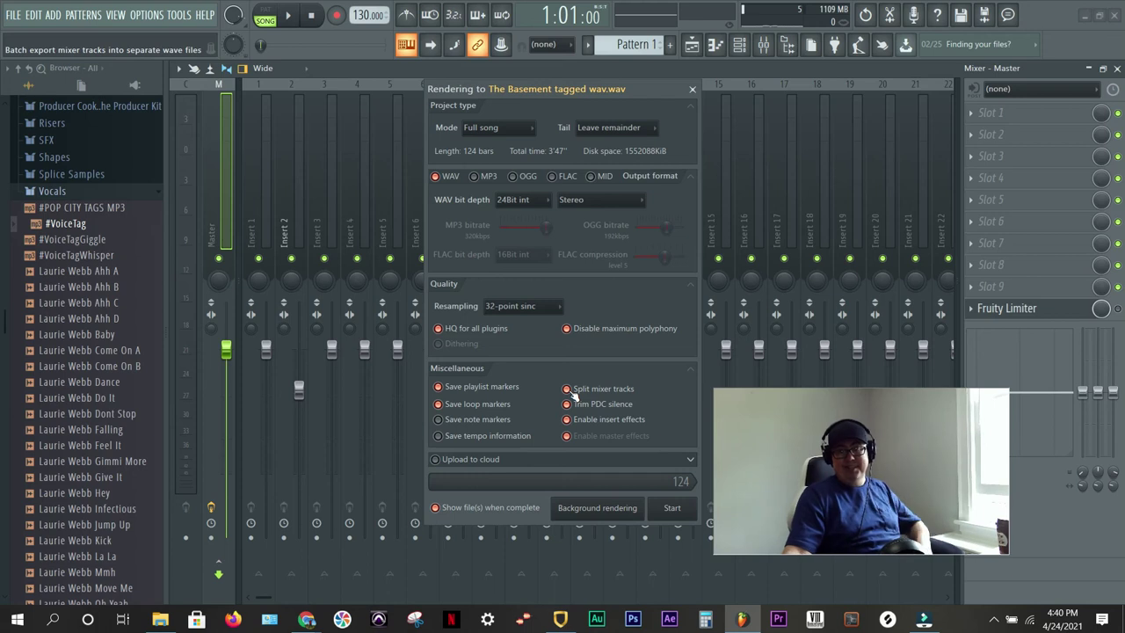
{"action": "left_click", "coordinate": [567, 389]}
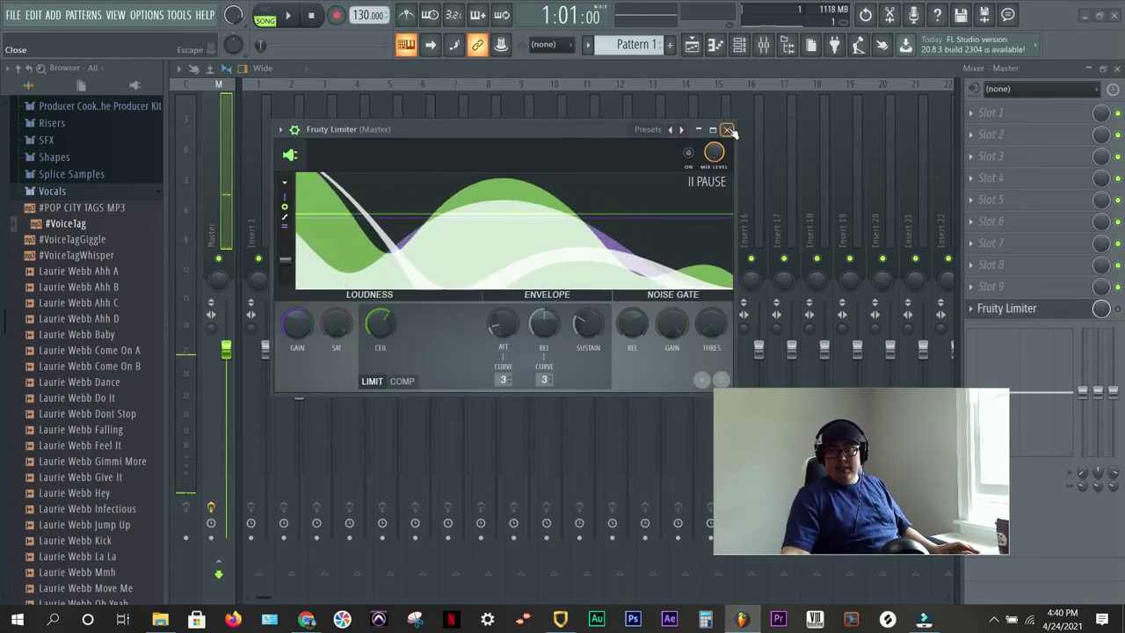
Close the exported-file and limiter windows and start an MP3 export of the song.
{"action": "left_click", "coordinate": [681, 106]}
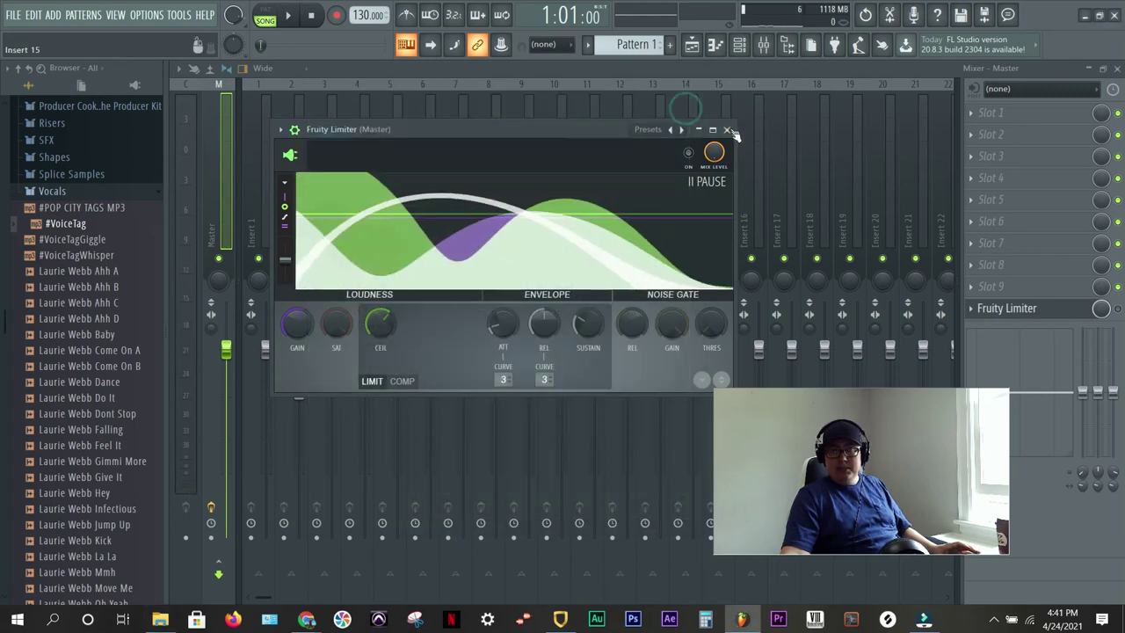
{"action": "left_click", "coordinate": [726, 129]}
{"action": "left_click", "coordinate": [15, 16]}
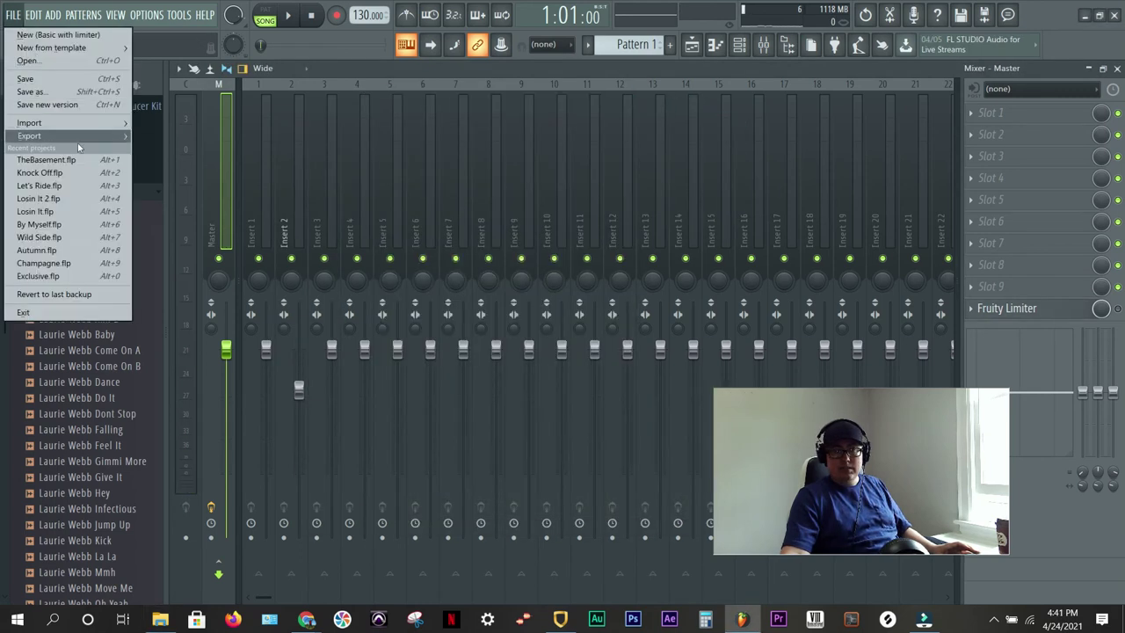
{"action": "mouse_move", "coordinate": [86, 139]}
{"action": "left_click", "coordinate": [169, 161]}
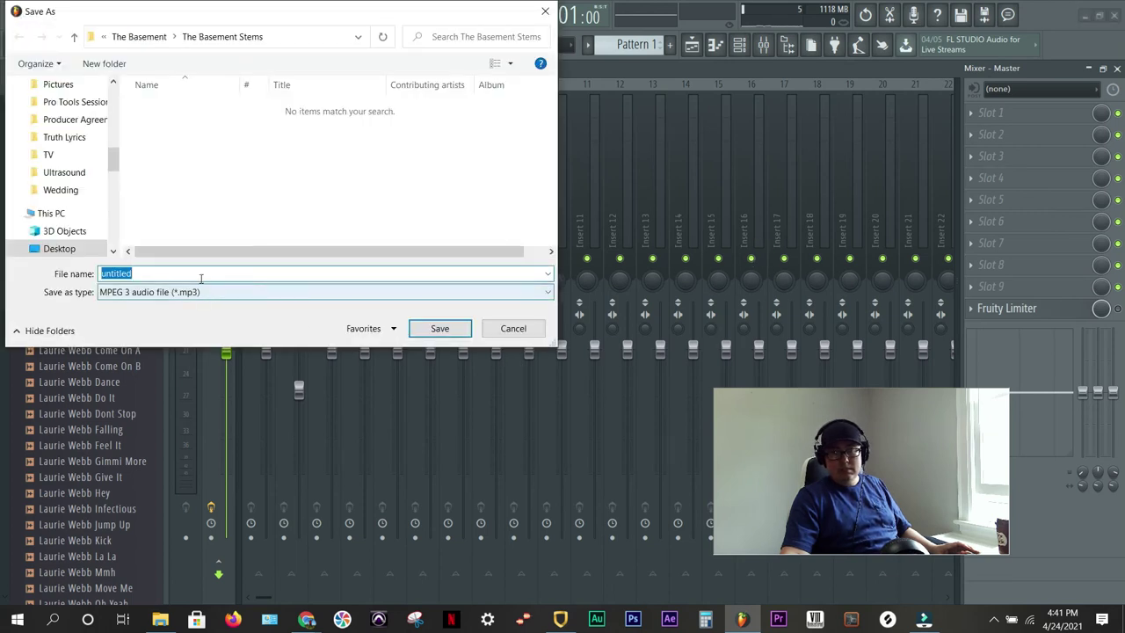
Render the MP3 as 'The Basement tagged mp3' into The Basement folder.
{"action": "type", "text": "The Baseme"}
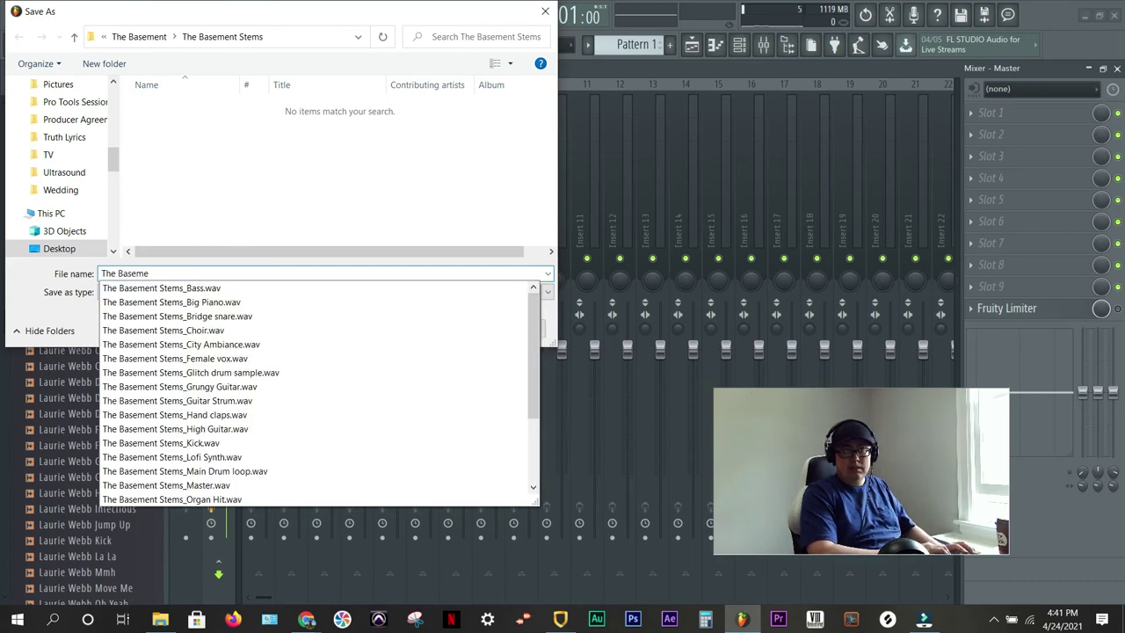
{"action": "type", "text": "T"}
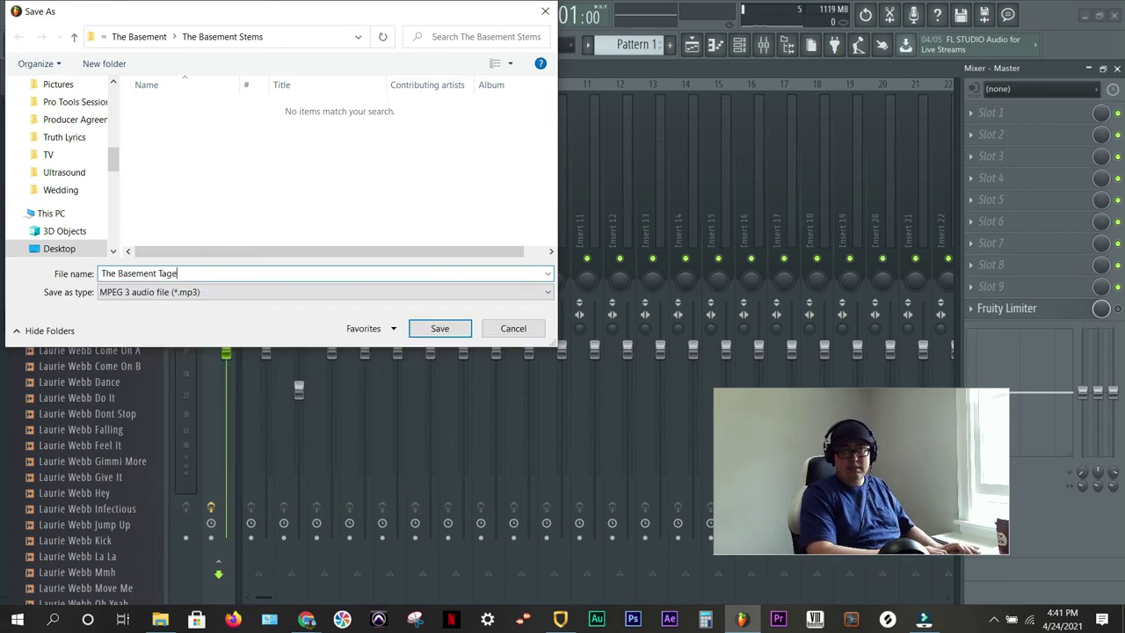
{"action": "type", "text": "a"}
{"action": "key", "text": "BackSpace"}
{"action": "key", "text": "BackSpace"}
{"action": "type", "text": "ta"}
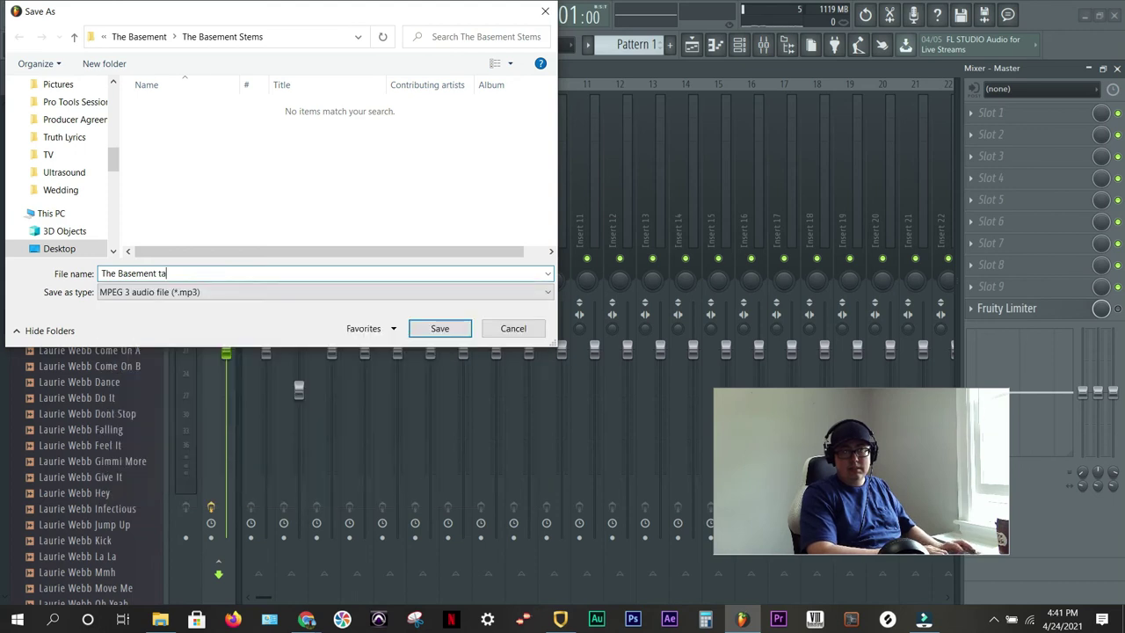
{"action": "type", "text": "gged mp"}
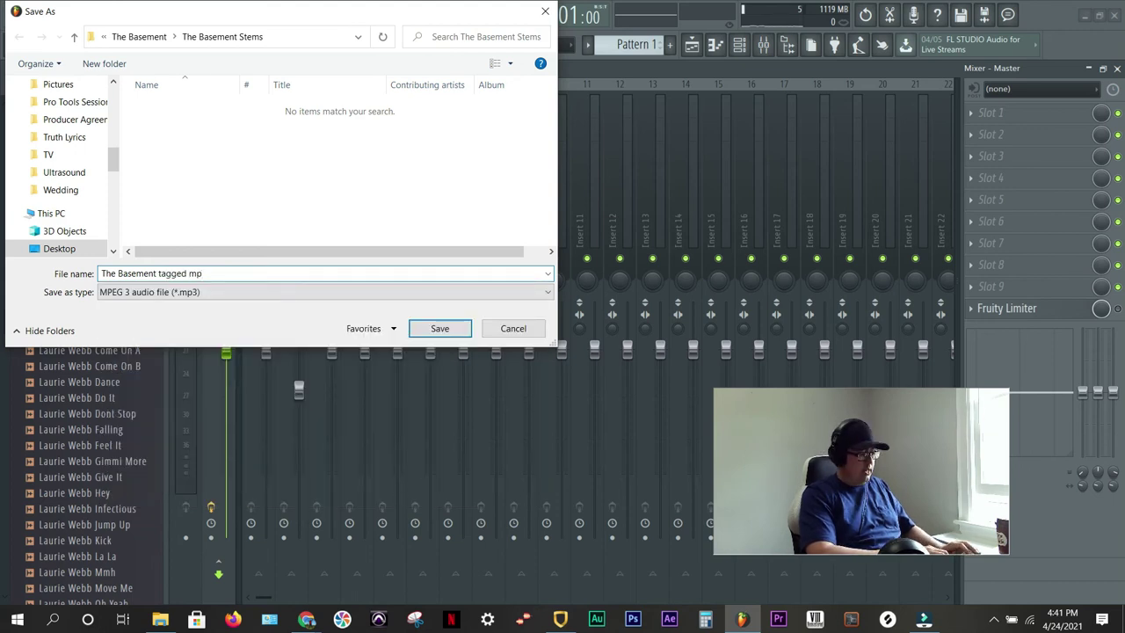
{"action": "type", "text": "3"}
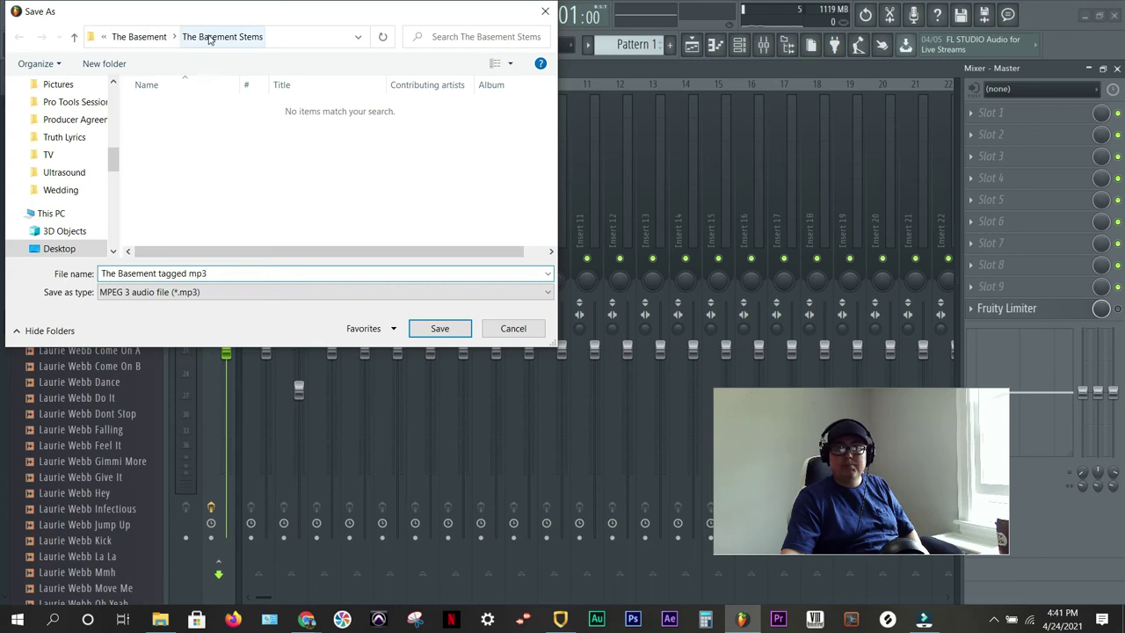
{"action": "left_click", "coordinate": [132, 36]}
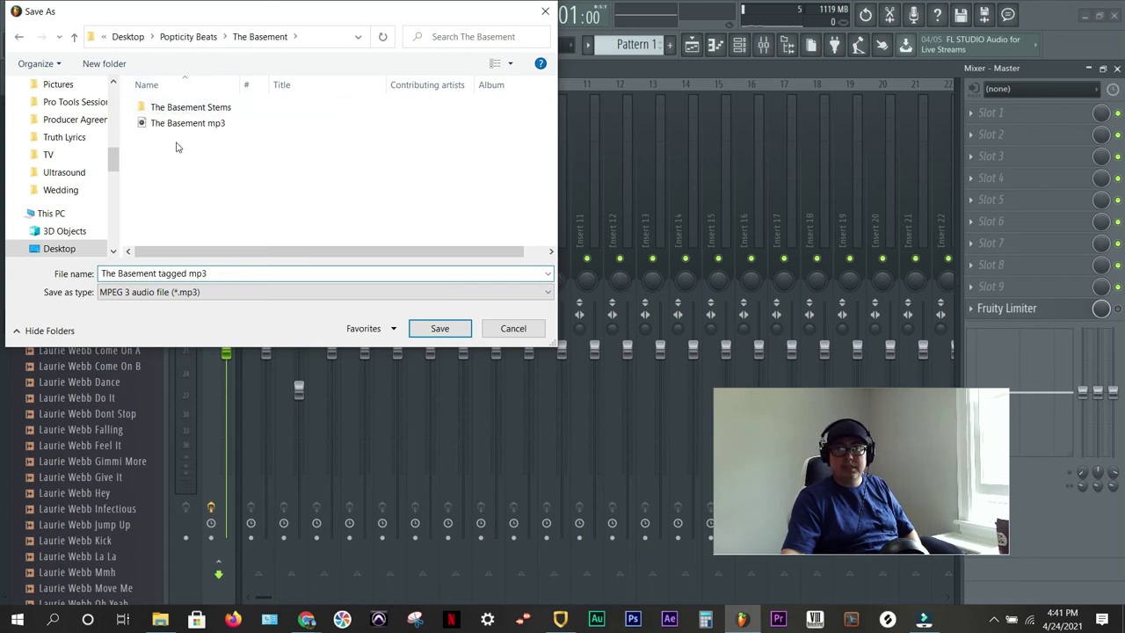
{"action": "left_click", "coordinate": [439, 328]}
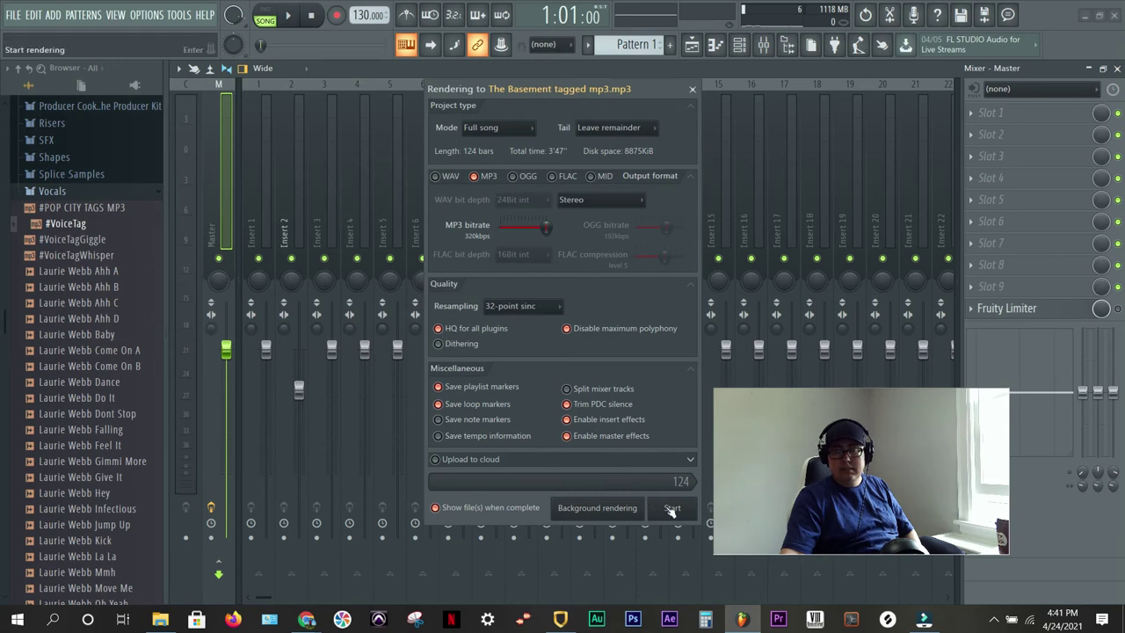
{"action": "left_click", "coordinate": [672, 510]}
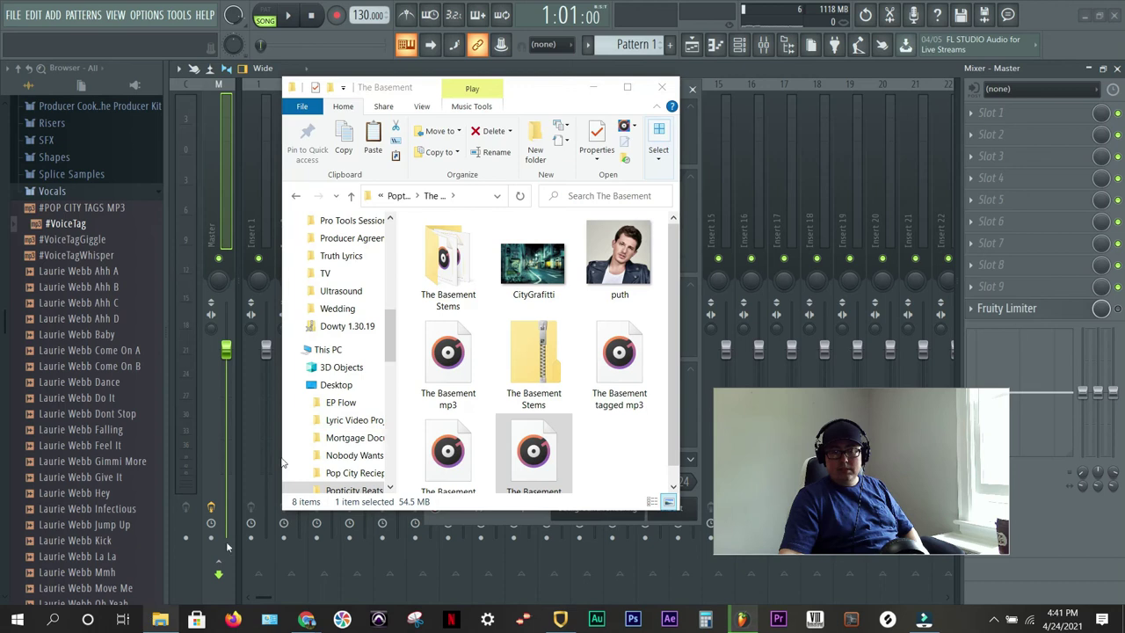
Inspect the stems in The Basement Stems folder, then return to The Basement folder.
{"action": "left_click", "coordinate": [439, 264]}
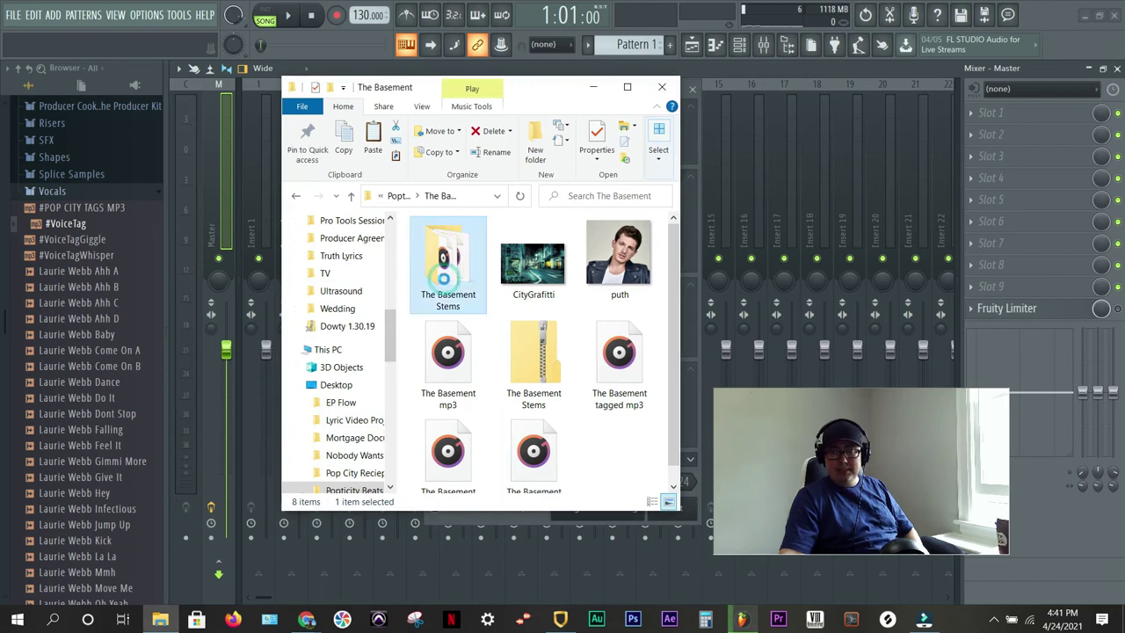
{"action": "double_click", "coordinate": [443, 276]}
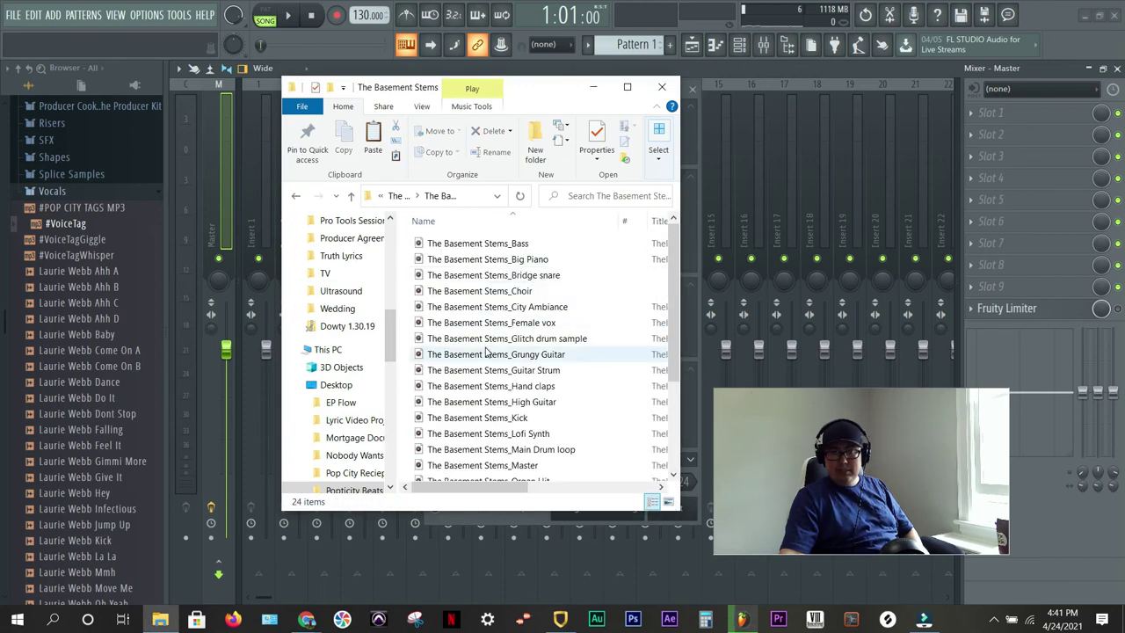
{"action": "scroll", "coordinate": [492, 352], "scroll_direction": "down", "scroll_amount": 3}
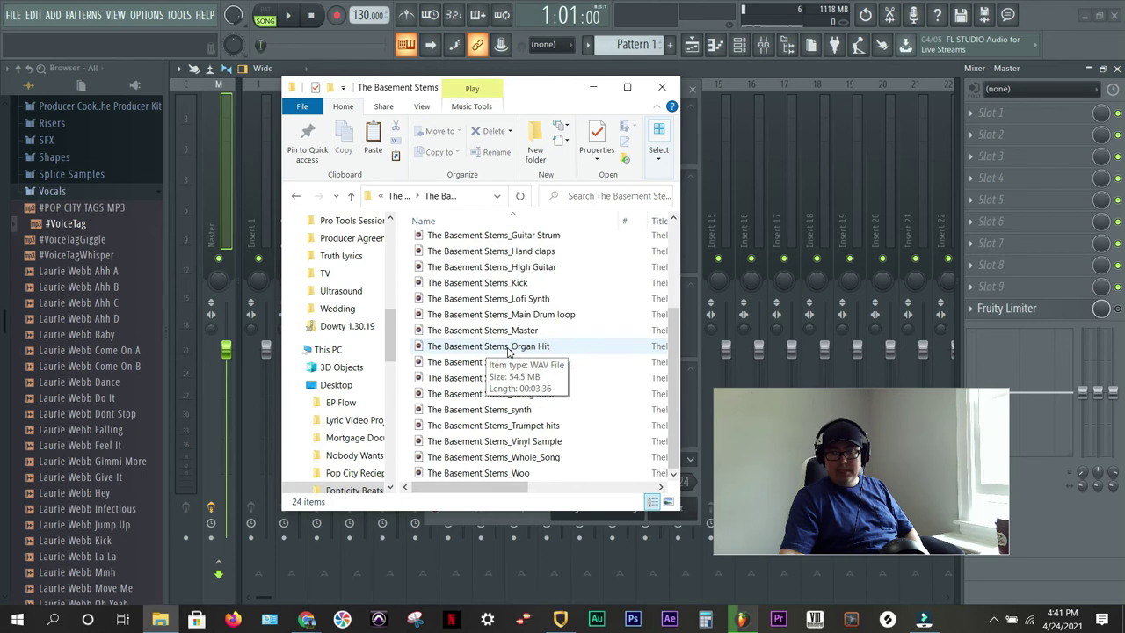
{"action": "scroll", "coordinate": [508, 351], "scroll_direction": "up", "scroll_amount": 3}
{"action": "scroll", "coordinate": [510, 354], "scroll_direction": "down", "scroll_amount": 3}
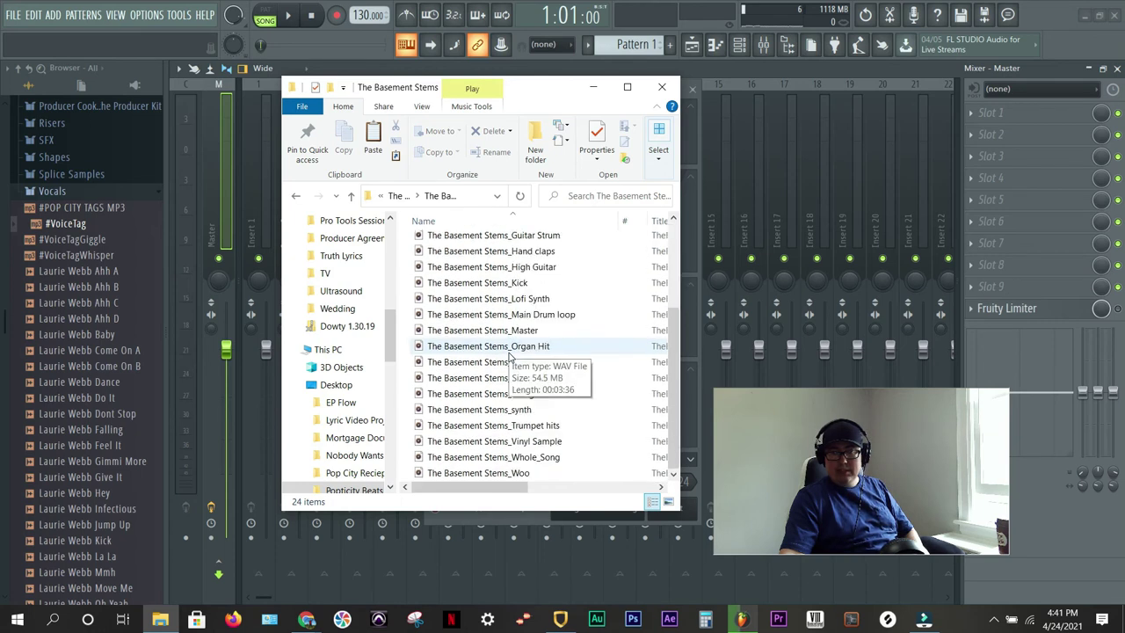
{"action": "scroll", "coordinate": [510, 355], "scroll_direction": "up", "scroll_amount": 3}
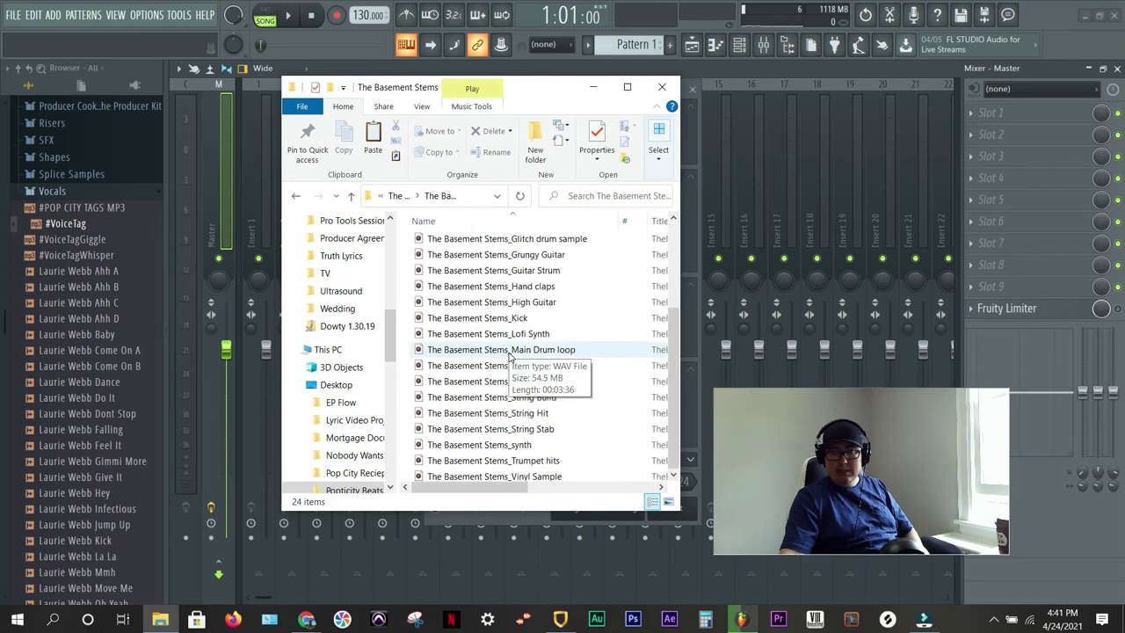
{"action": "left_click", "coordinate": [296, 195]}
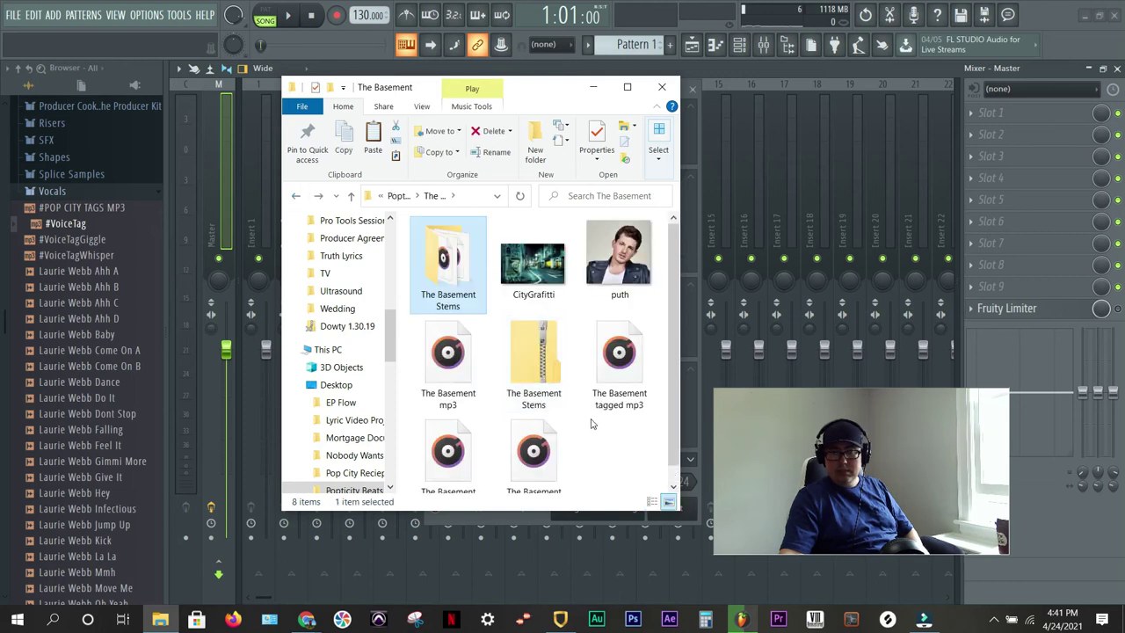
{"action": "scroll", "coordinate": [593, 420], "scroll_direction": "down", "scroll_amount": 1}
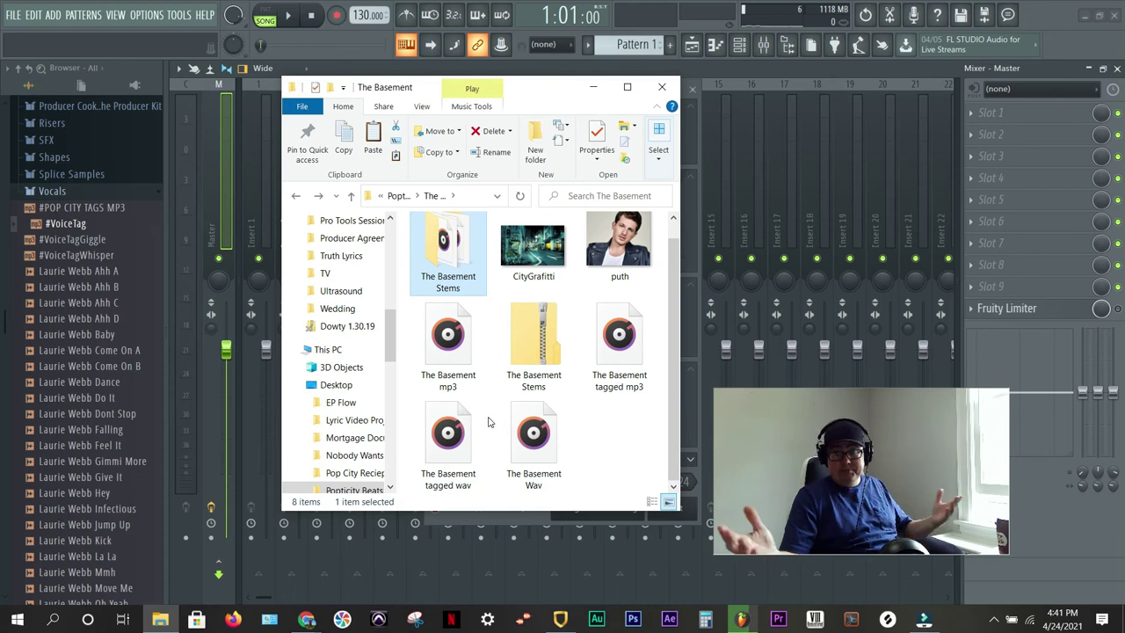
Close the File Explorer windows and bring the BeatStars track editor forward.
{"action": "left_click", "coordinate": [662, 87]}
{"action": "mouse_move", "coordinate": [305, 619]}
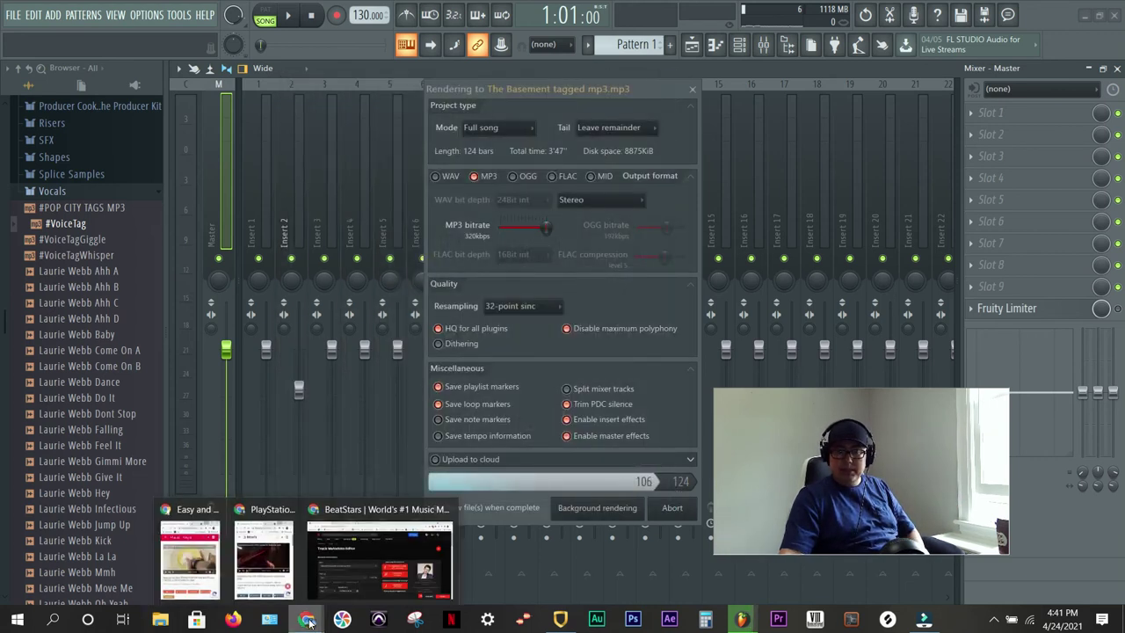
{"action": "left_click", "coordinate": [357, 591]}
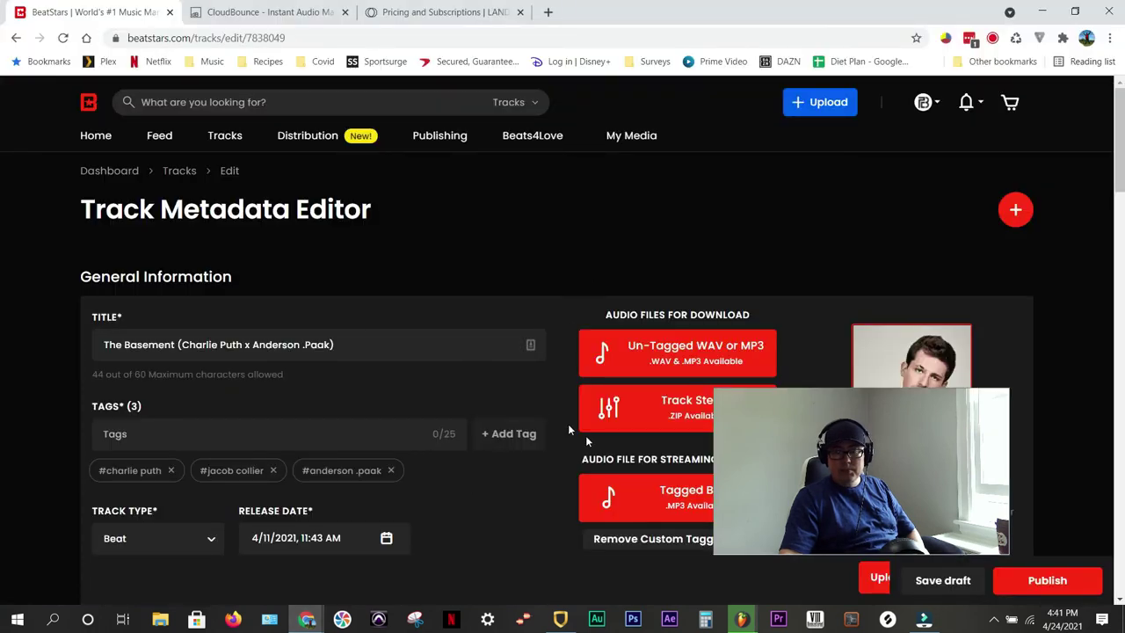
{"action": "left_click_drag", "start_coordinate": [931, 455], "coordinate": [982, 190]}
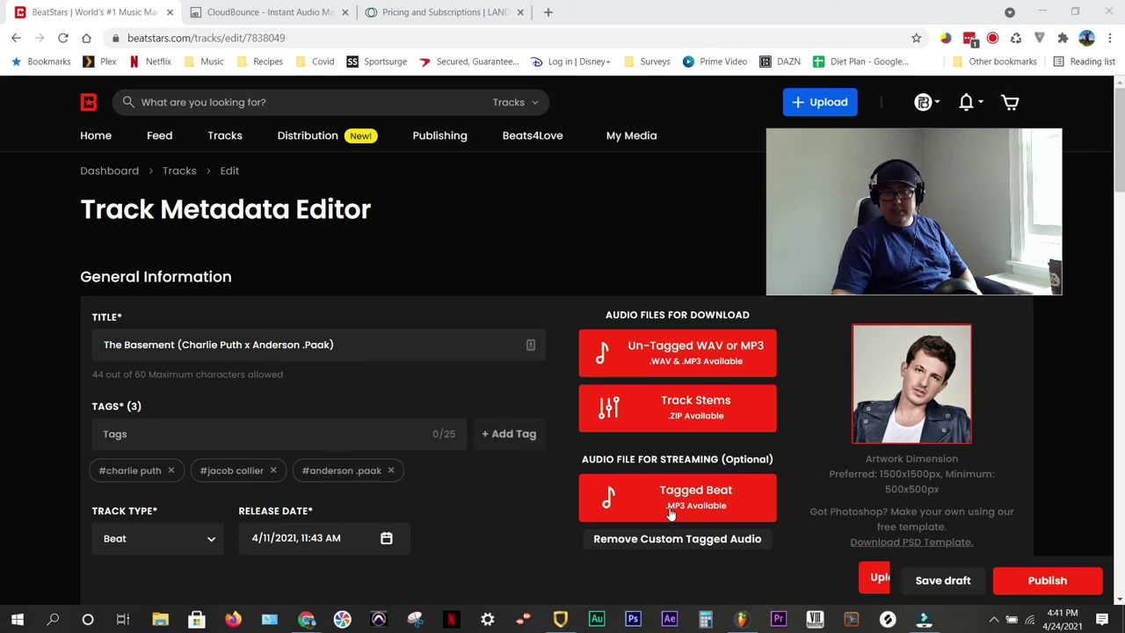
{"action": "key", "text": "alt+Tab"}
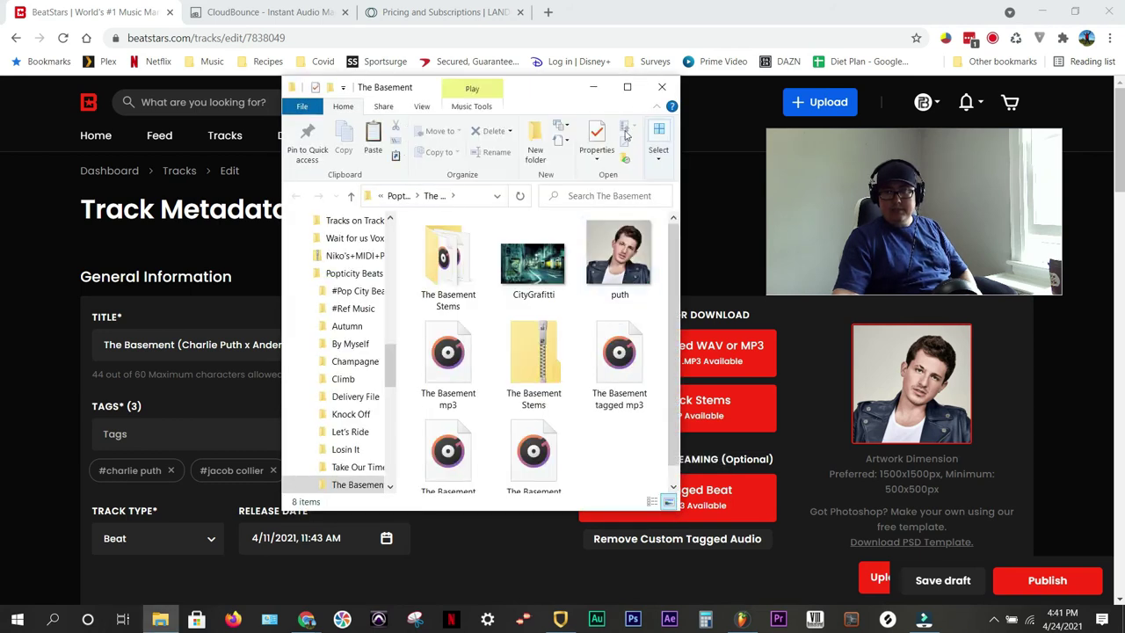
{"action": "left_click", "coordinate": [662, 87]}
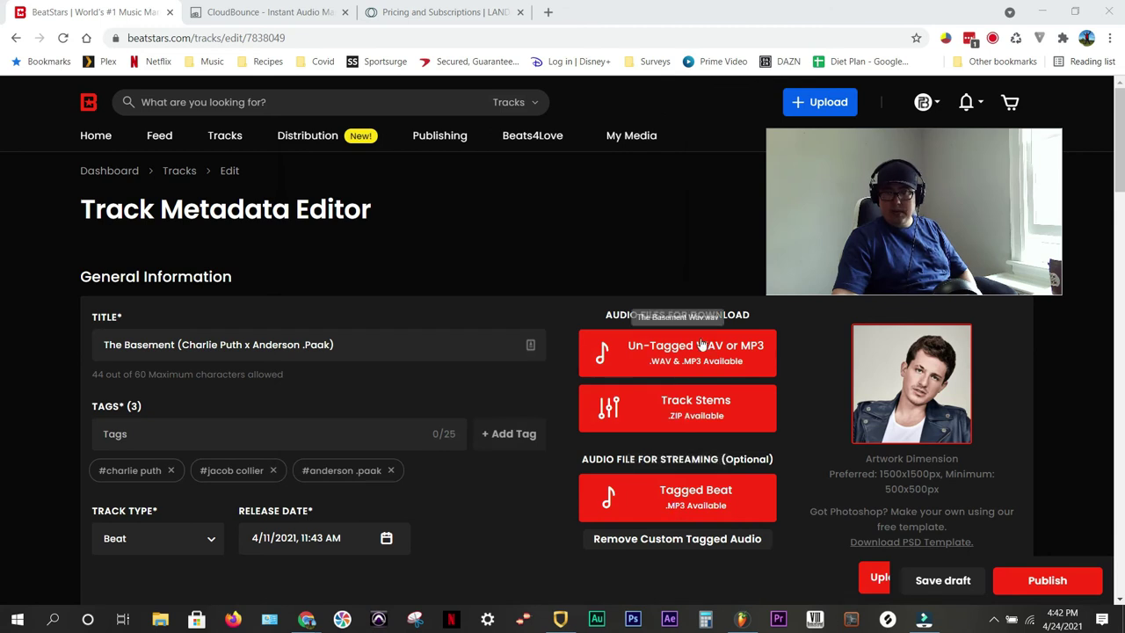
Upload The Basement mp3 from the computer as the Tagged Beat.
{"action": "left_click", "coordinate": [688, 488]}
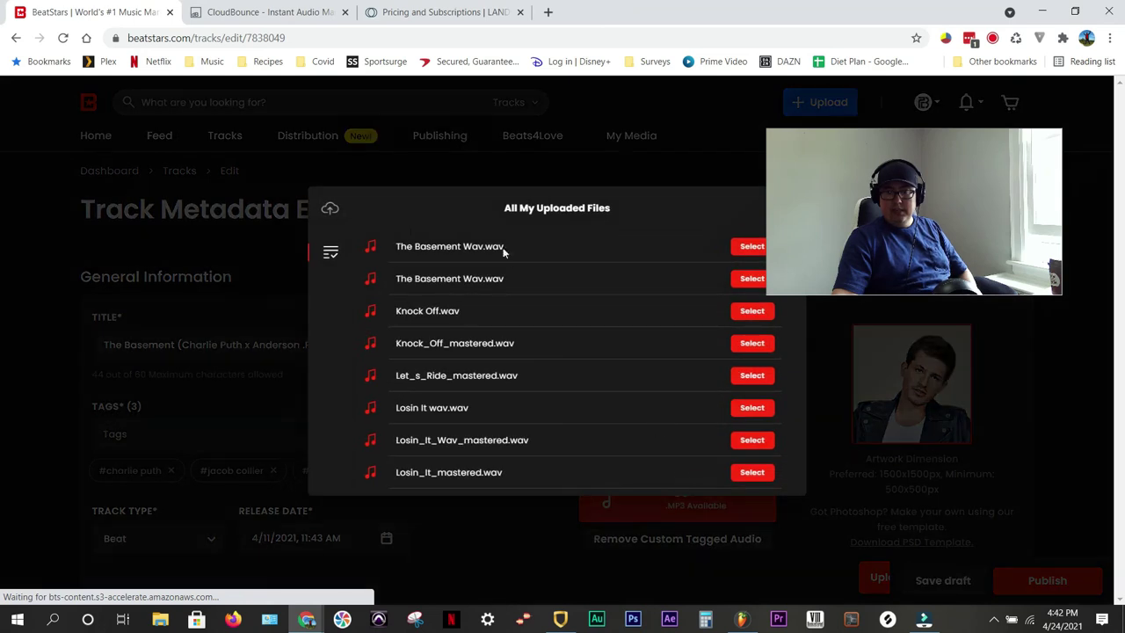
{"action": "left_click", "coordinate": [333, 210]}
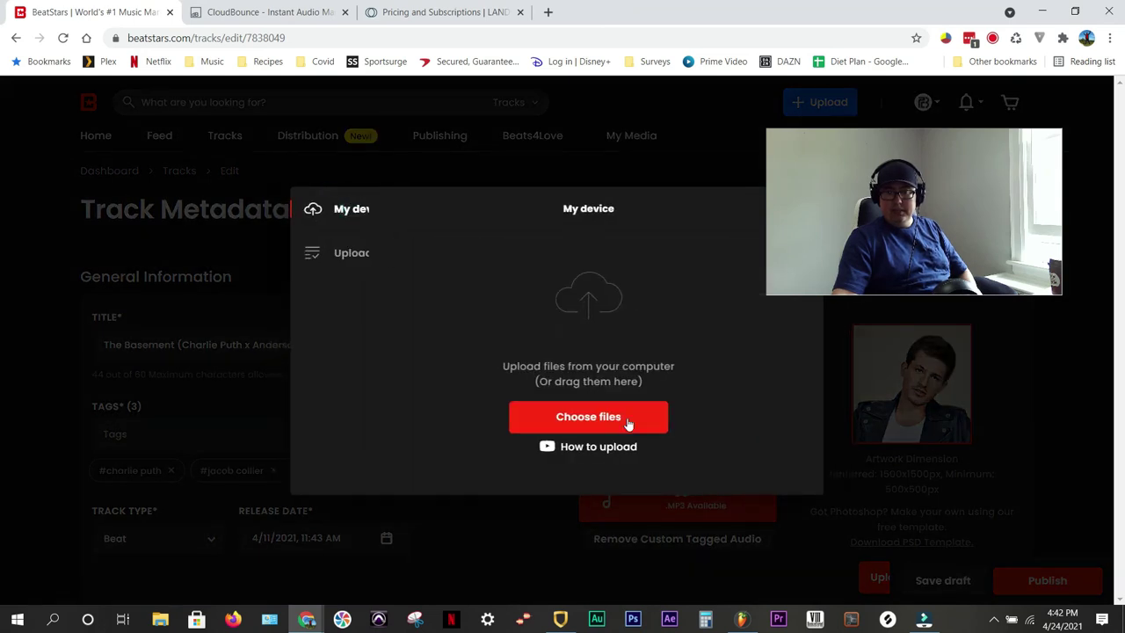
{"action": "left_click", "coordinate": [608, 422]}
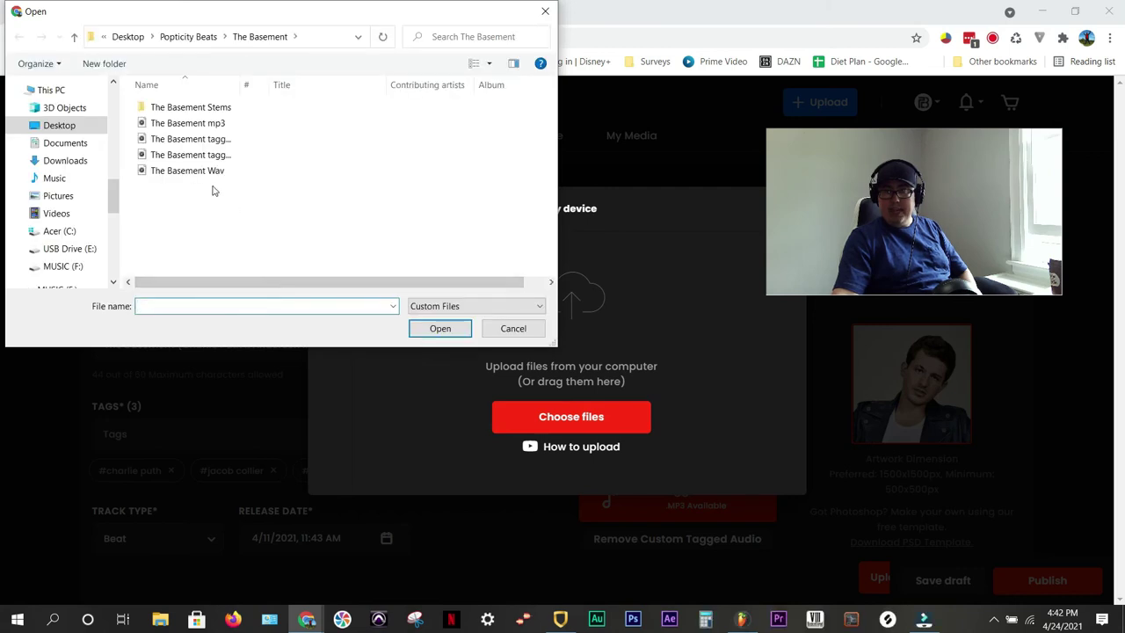
{"action": "left_click", "coordinate": [219, 124]}
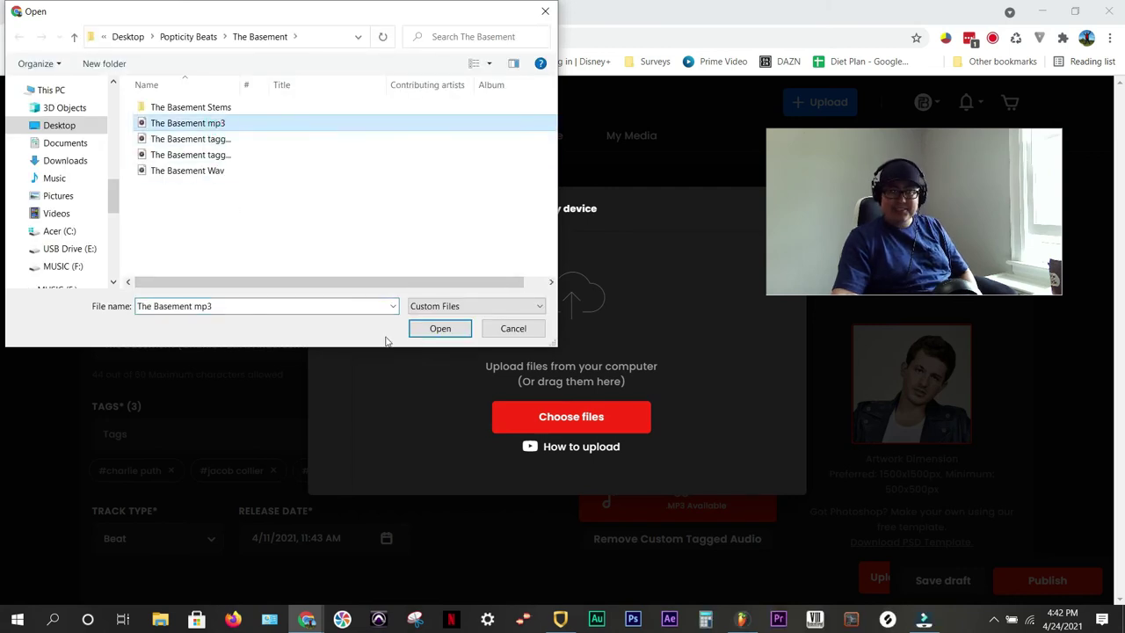
{"action": "left_click", "coordinate": [439, 329]}
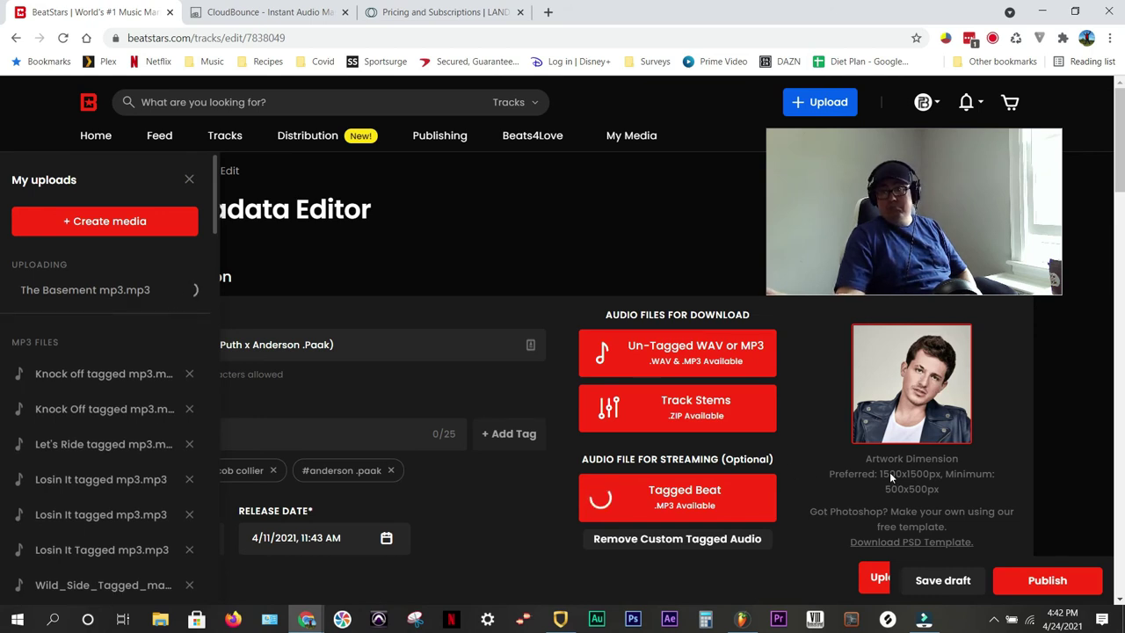
Search Google for 'anderson paak' in a new tab and preview the first image.
{"action": "left_click", "coordinate": [550, 11]}
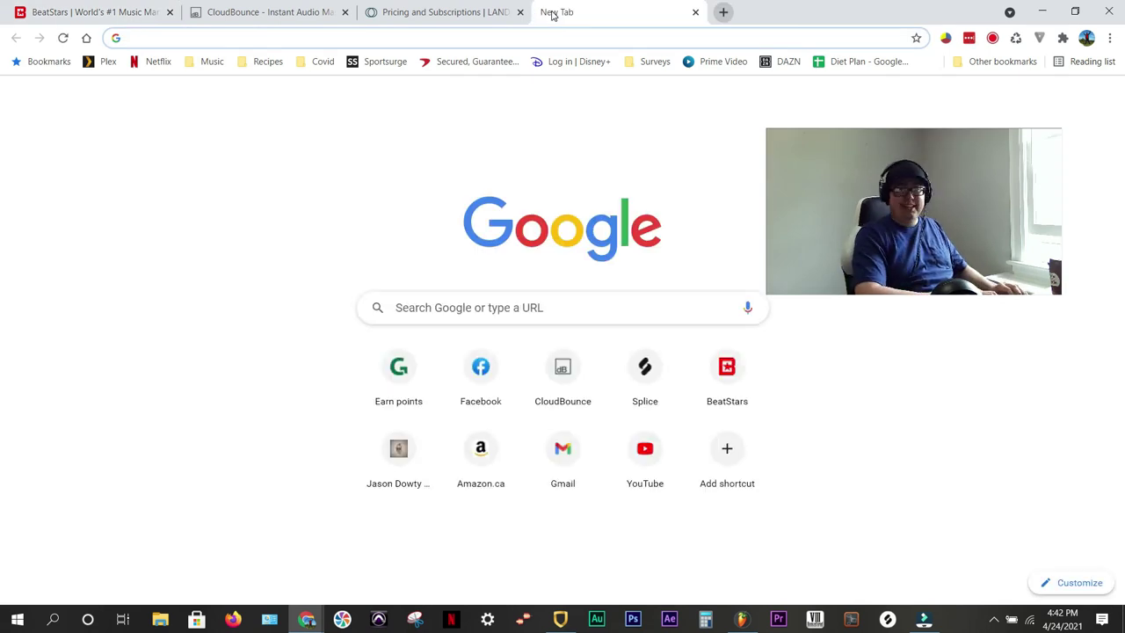
{"action": "type", "text": "a"}
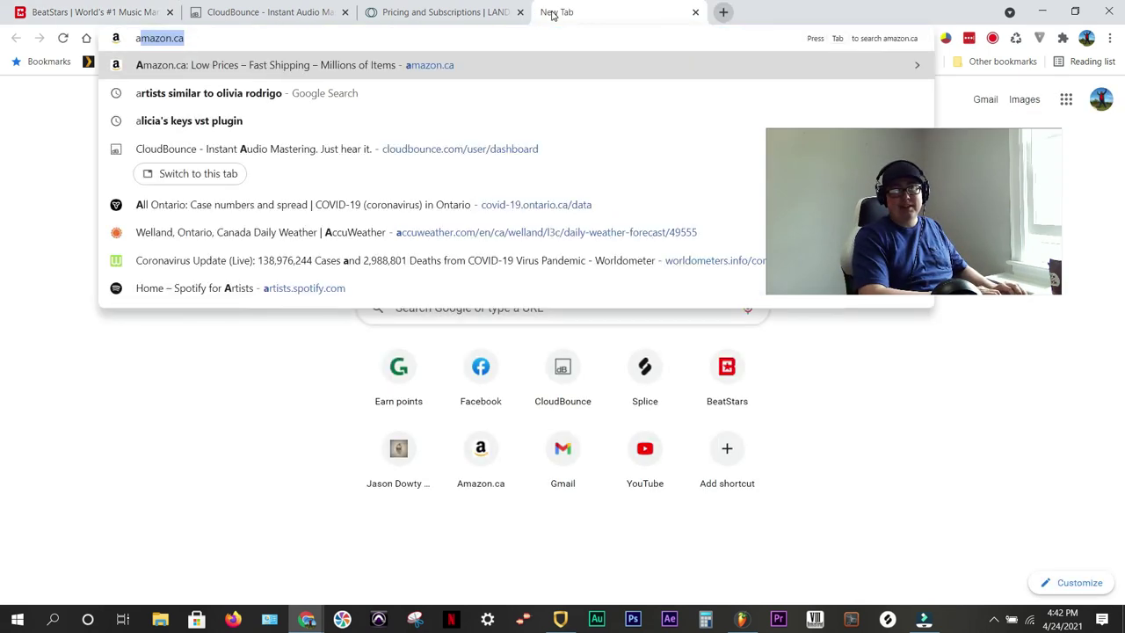
{"action": "type", "text": "nd"}
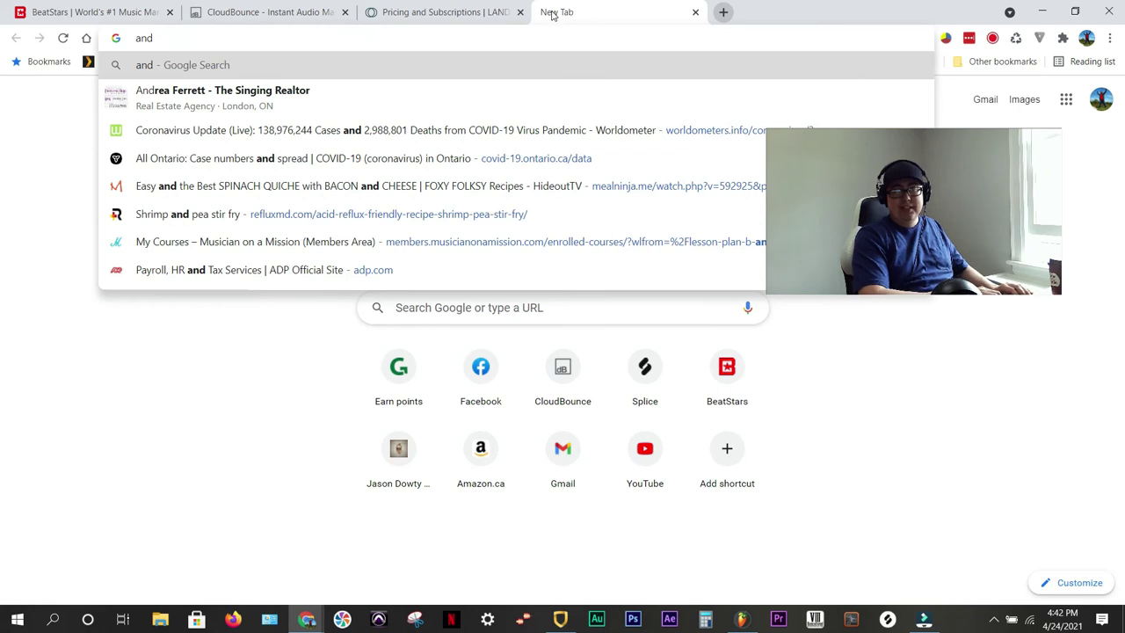
{"action": "type", "text": "erson paak"}
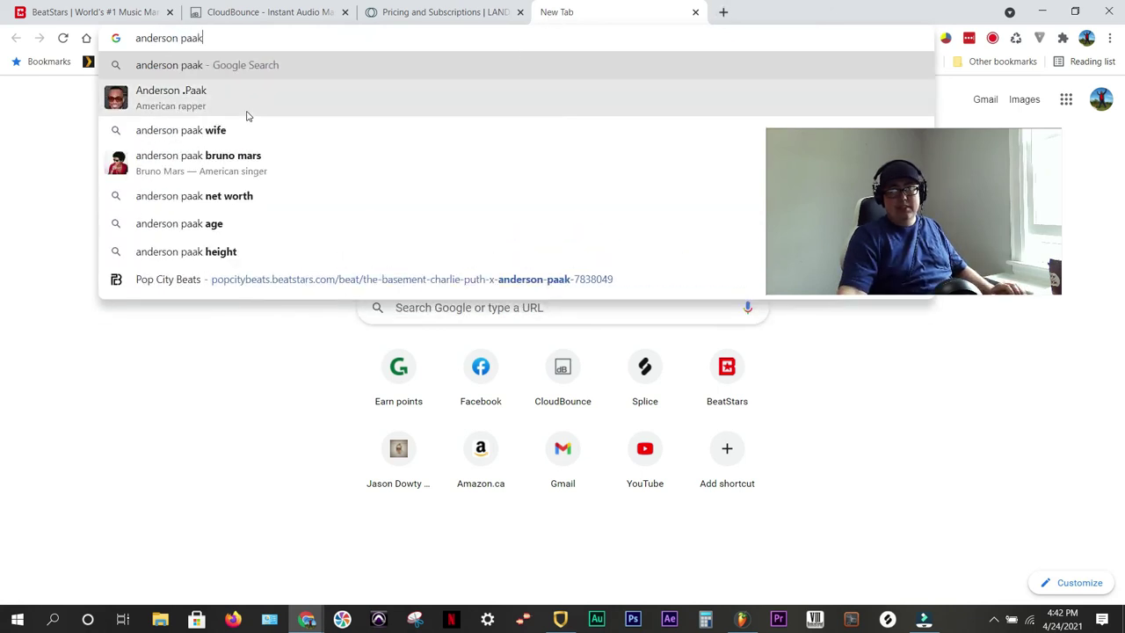
{"action": "left_click", "coordinate": [245, 112]}
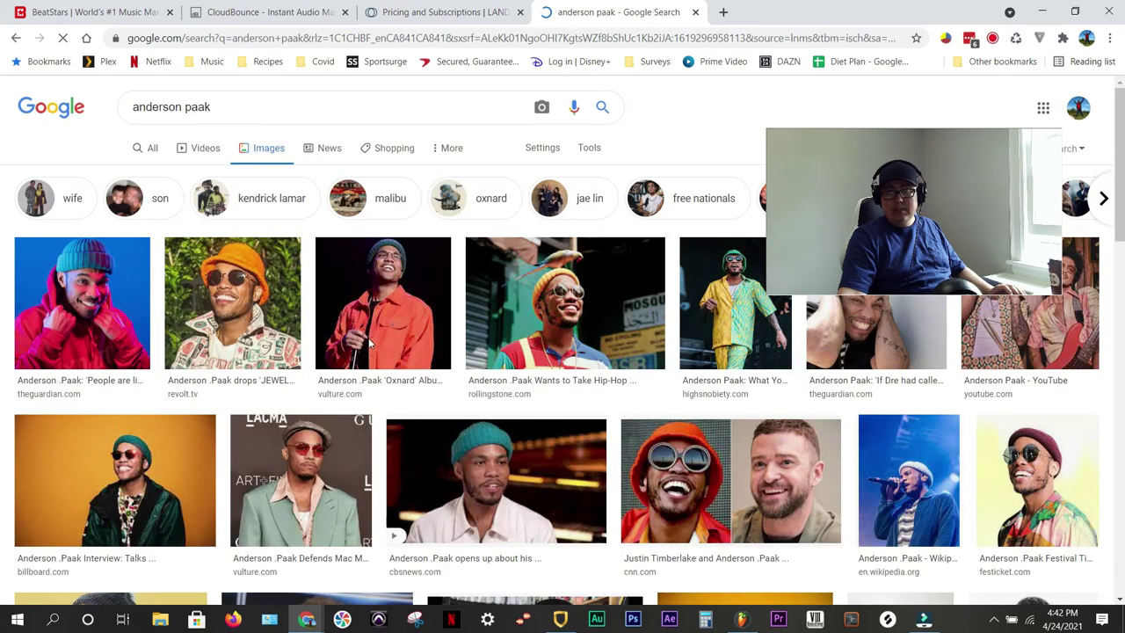
{"action": "left_click", "coordinate": [121, 318]}
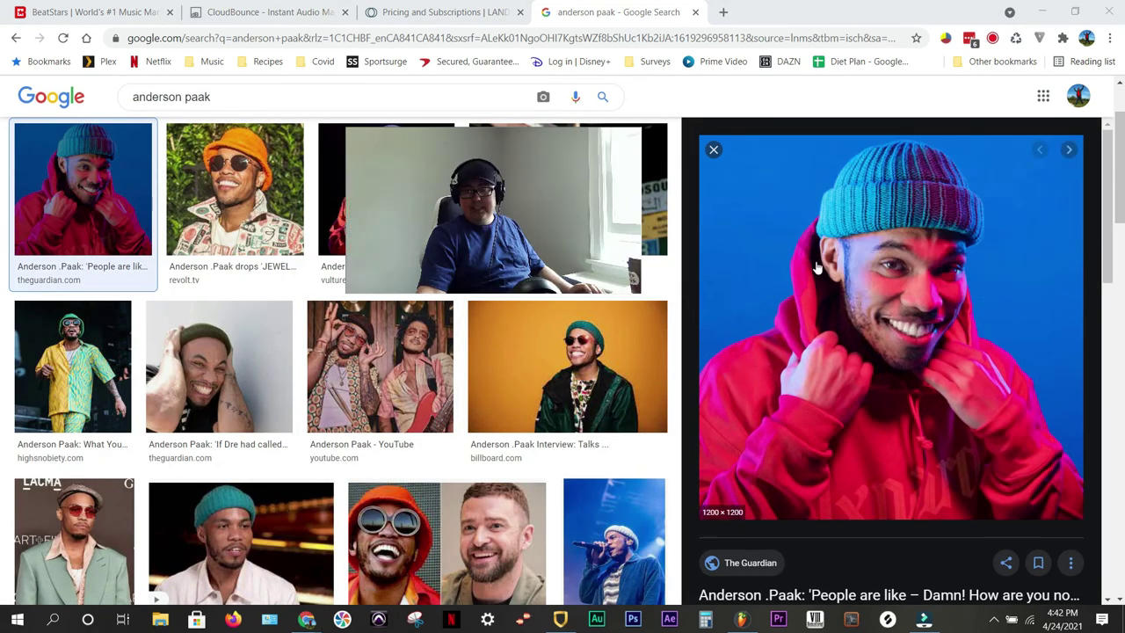
Save the image result page as HTML into Popticity Beats > The Basement.
{"action": "right_click", "coordinate": [817, 267]}
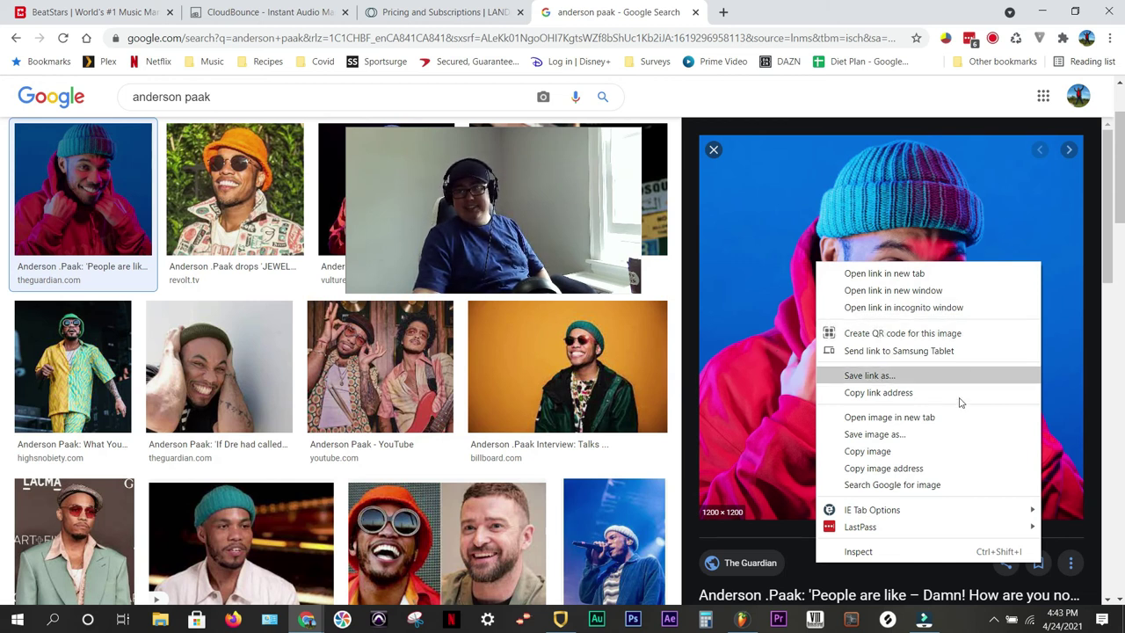
{"action": "left_click", "coordinate": [905, 376]}
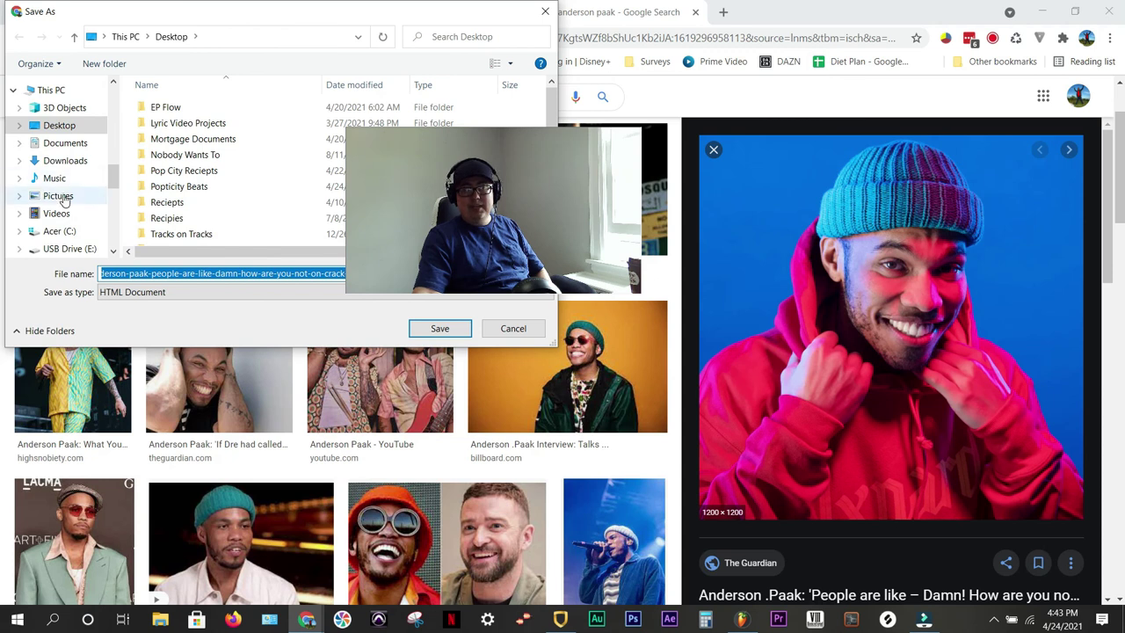
{"action": "left_click", "coordinate": [174, 187]}
{"action": "double_click", "coordinate": [180, 188]}
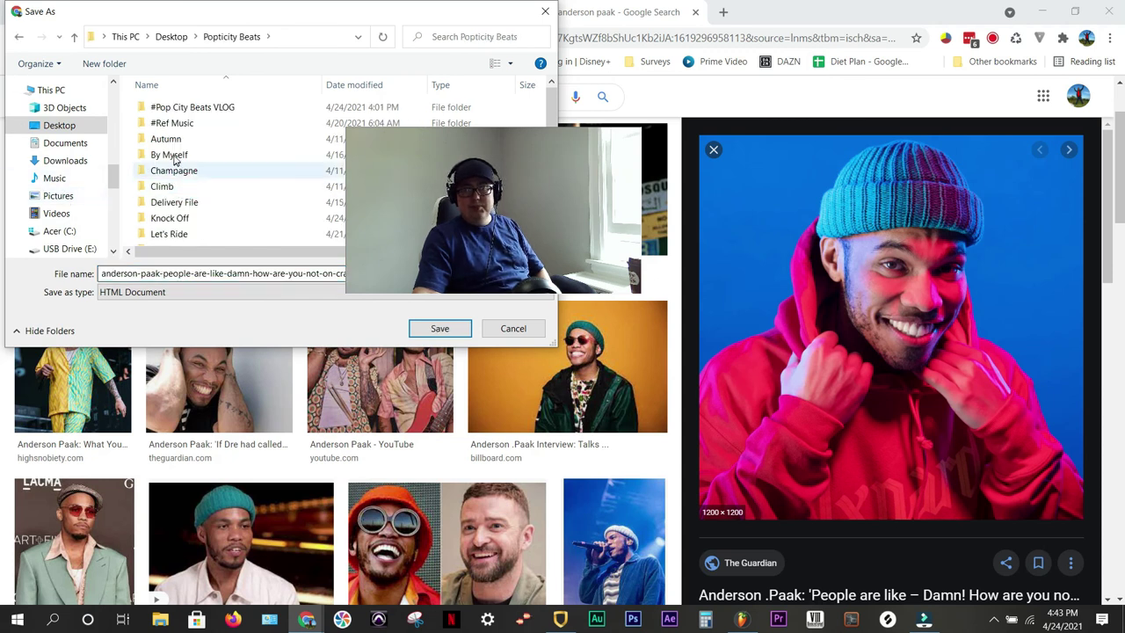
{"action": "scroll", "coordinate": [181, 184], "scroll_direction": "down", "scroll_amount": 2}
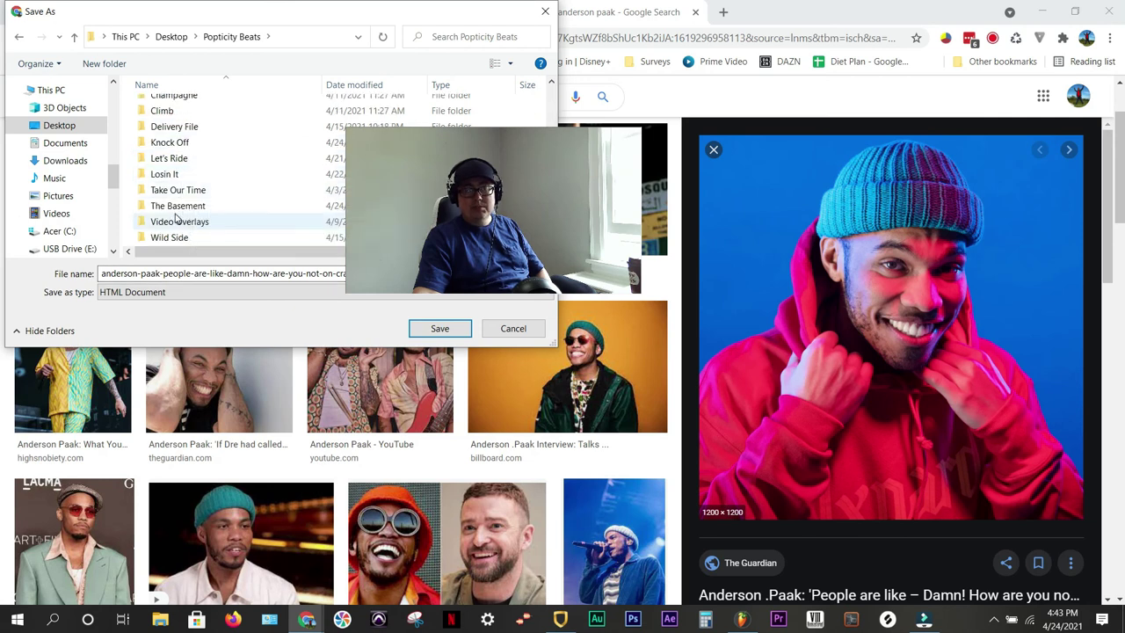
{"action": "left_click", "coordinate": [172, 205]}
{"action": "double_click", "coordinate": [172, 205]}
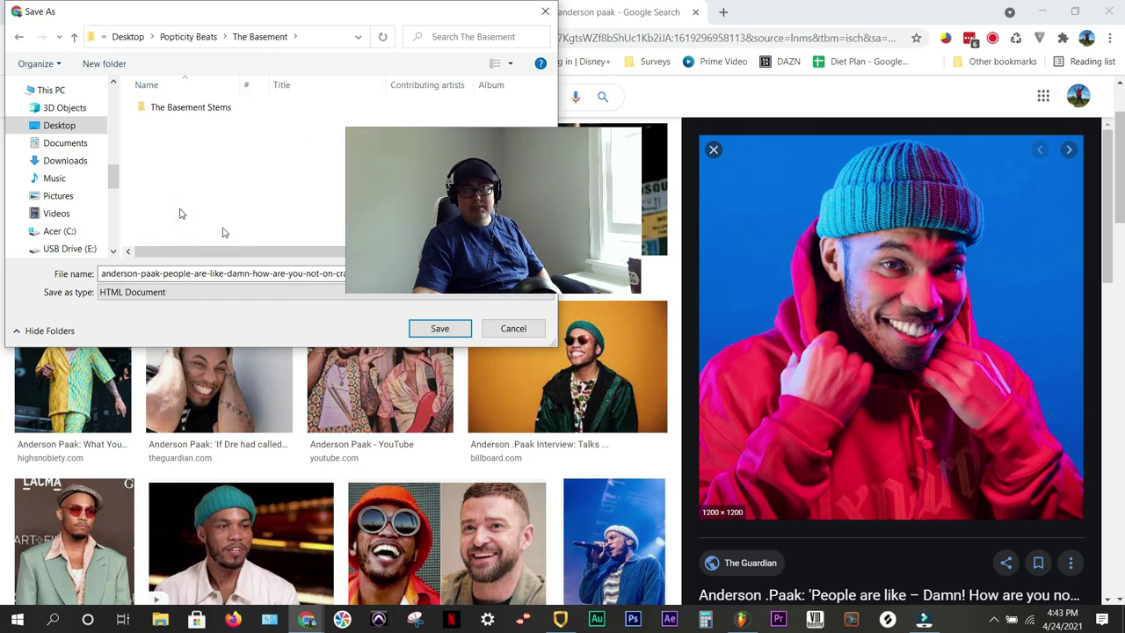
{"action": "left_click", "coordinate": [439, 328]}
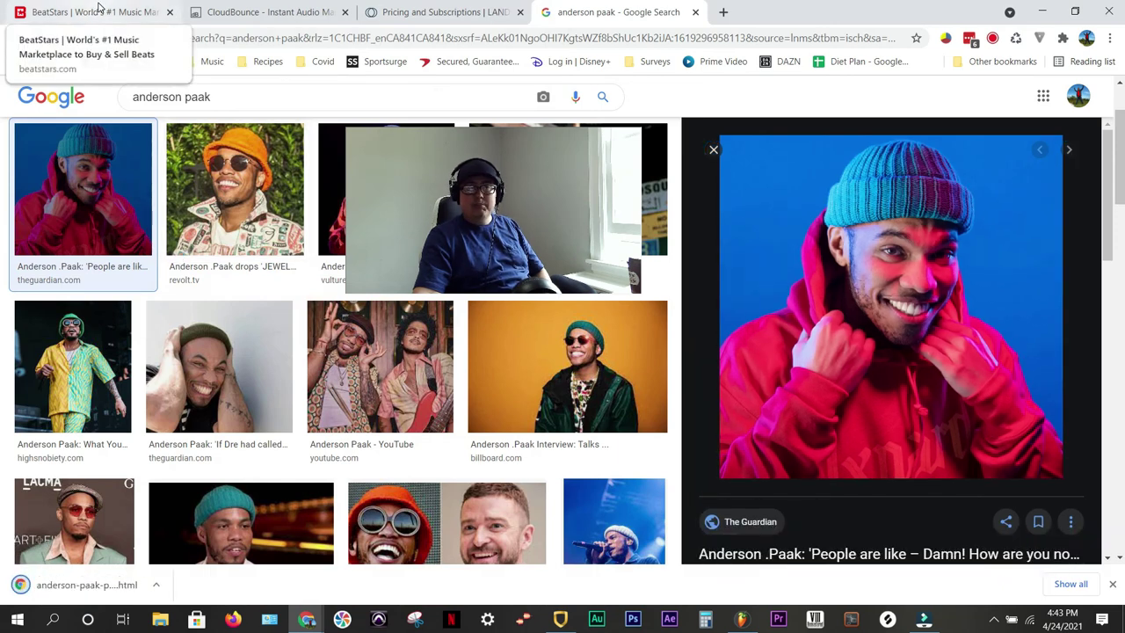
Switch back to the BeatStars track editor and bring up the Upload Artwork options.
{"action": "left_click", "coordinate": [100, 10]}
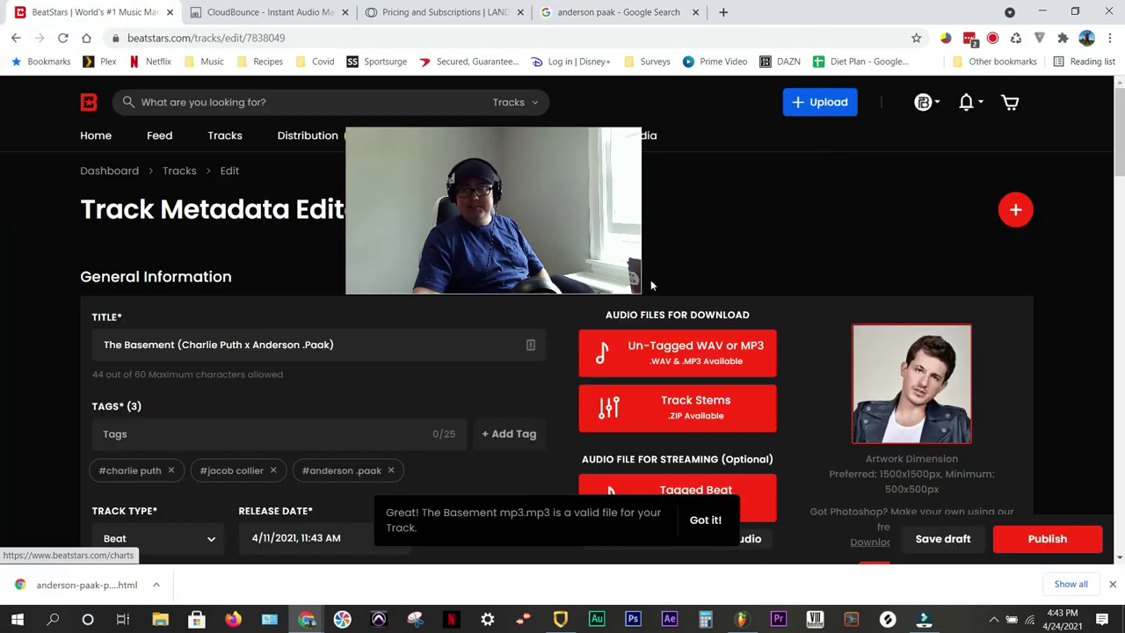
{"action": "scroll", "coordinate": [963, 473], "scroll_direction": "down", "scroll_amount": 2}
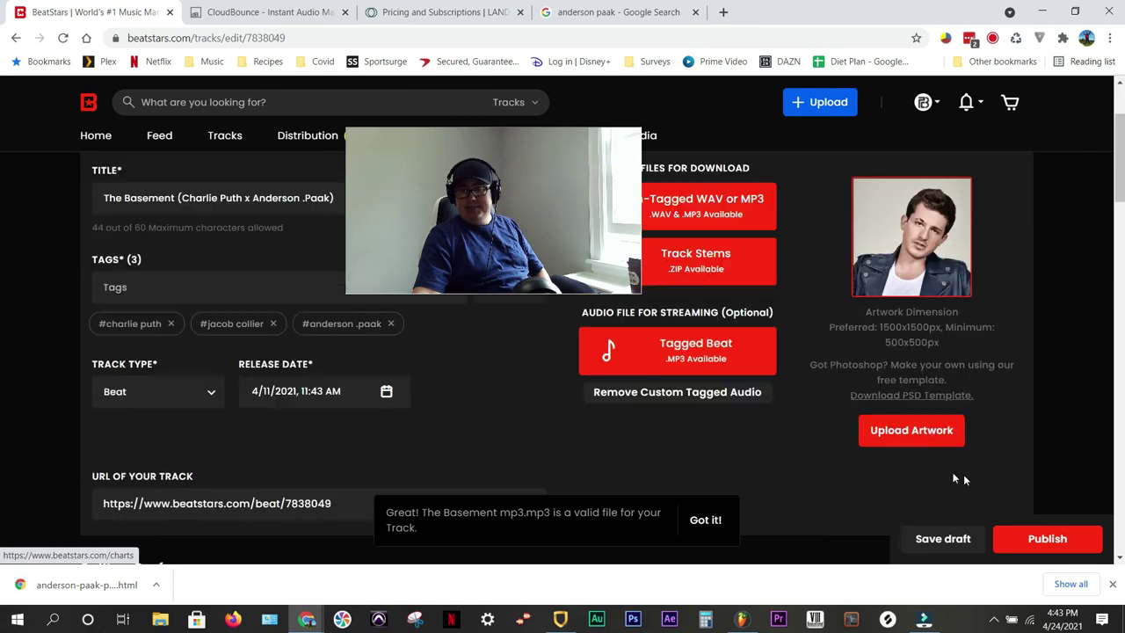
{"action": "left_click", "coordinate": [927, 430]}
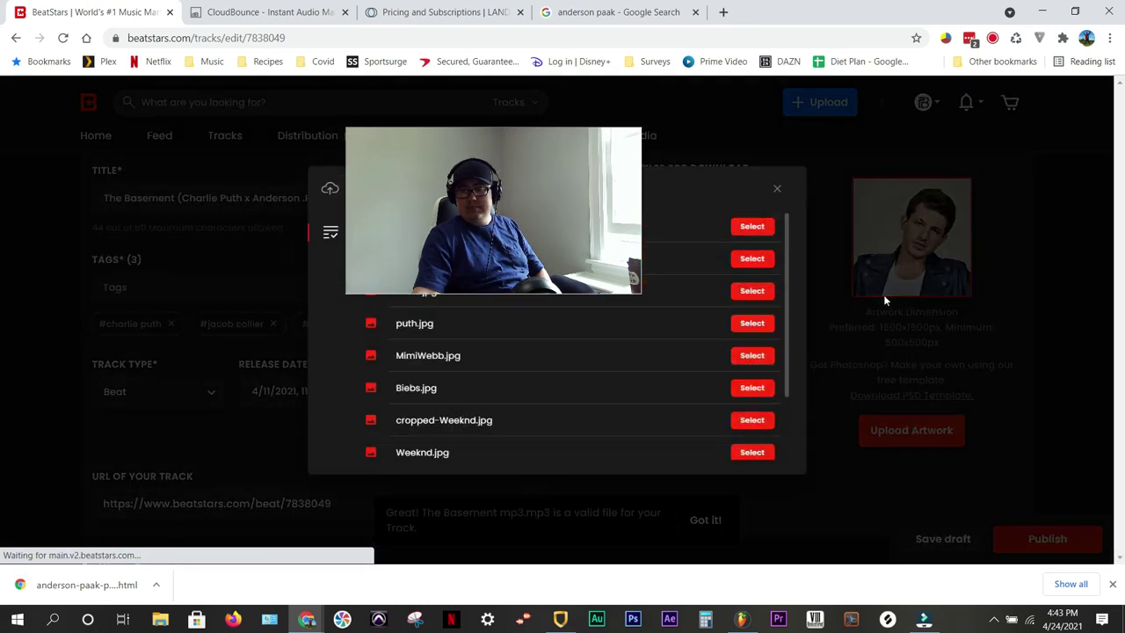
{"action": "left_click_drag", "start_coordinate": [525, 166], "coordinate": [272, 153]}
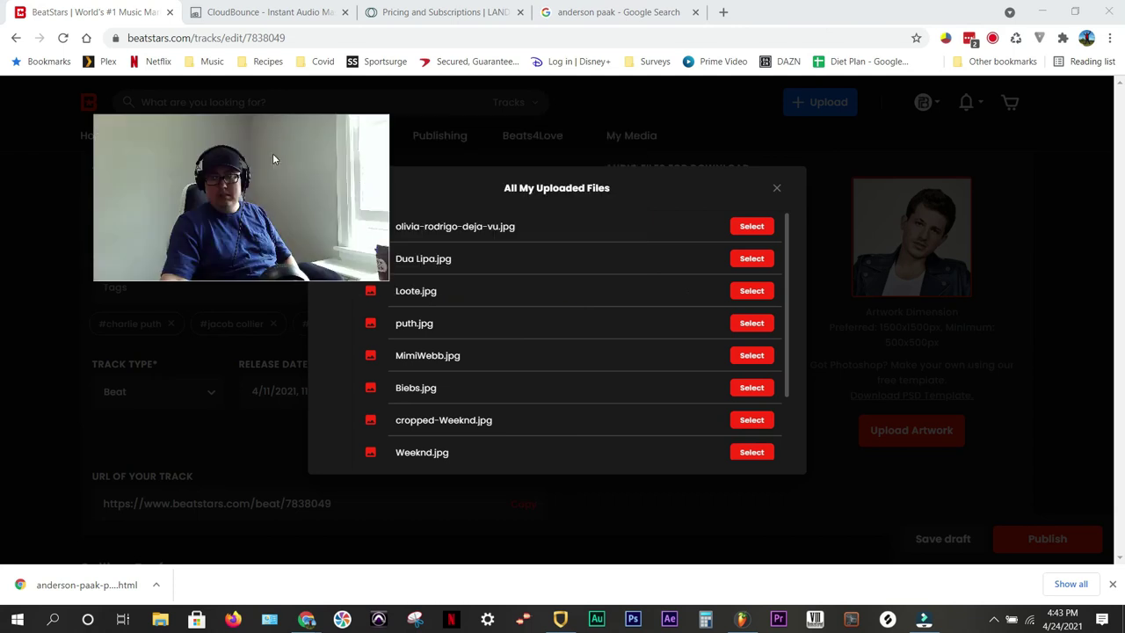
{"action": "left_click", "coordinate": [594, 197]}
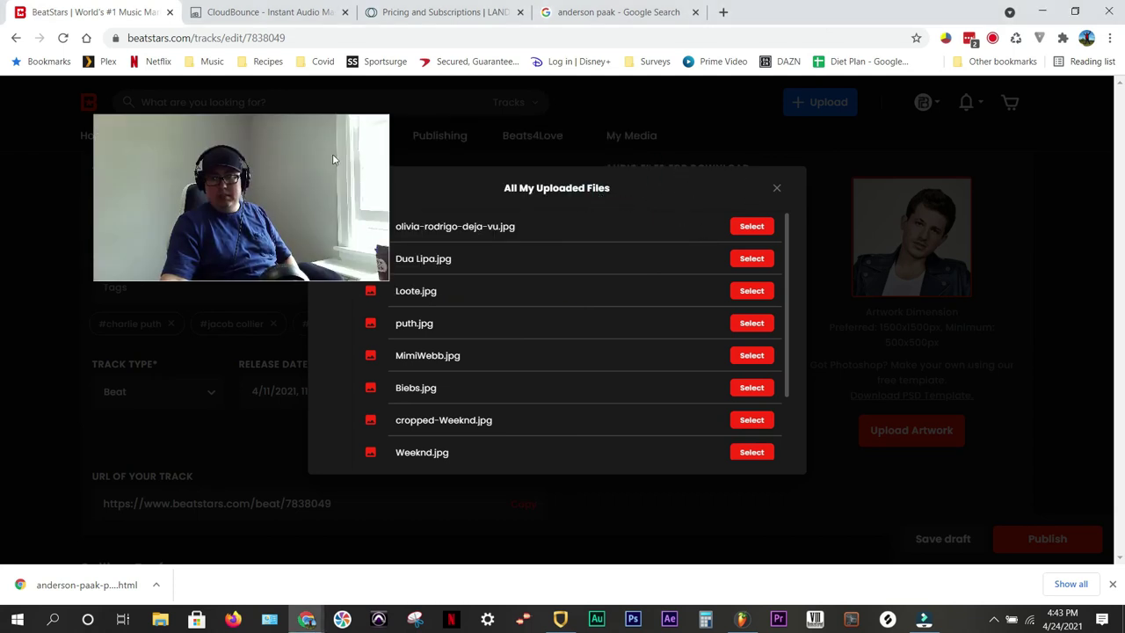
{"action": "left_click_drag", "start_coordinate": [332, 159], "coordinate": [239, 275]}
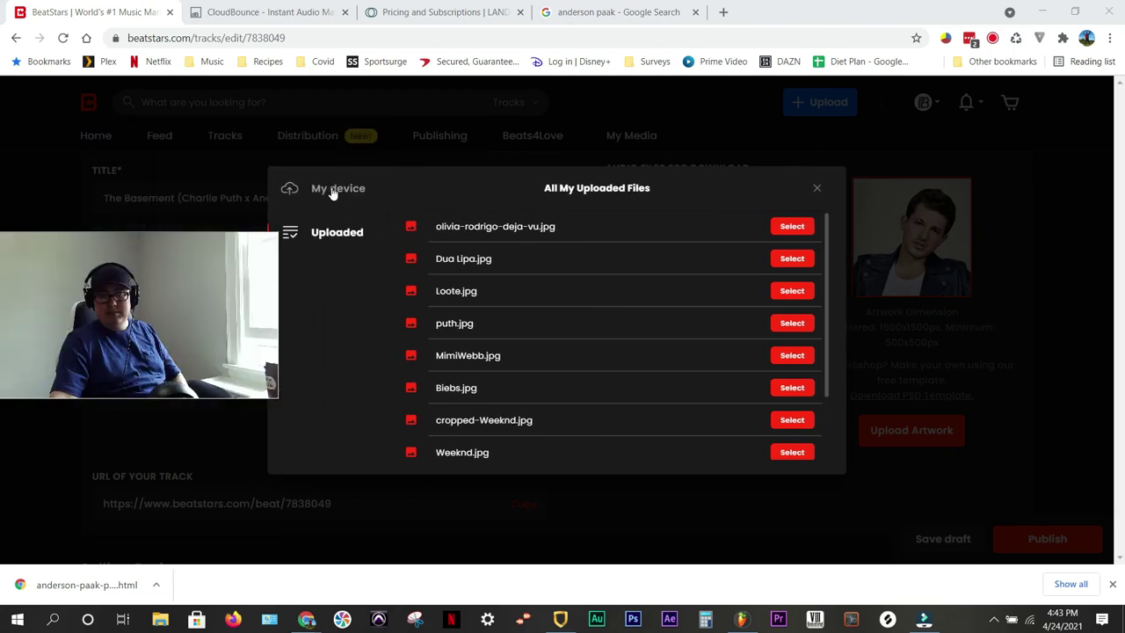
Browse for artwork from the computer, then cancel and close the upload panel.
{"action": "left_click", "coordinate": [334, 189]}
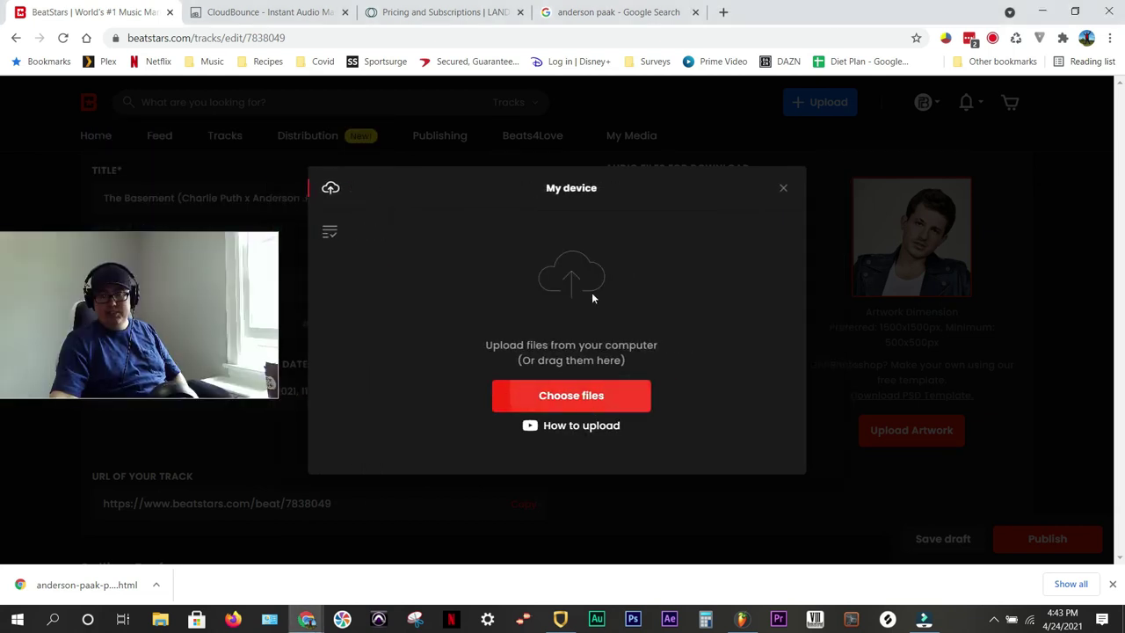
{"action": "left_click", "coordinate": [544, 196]}
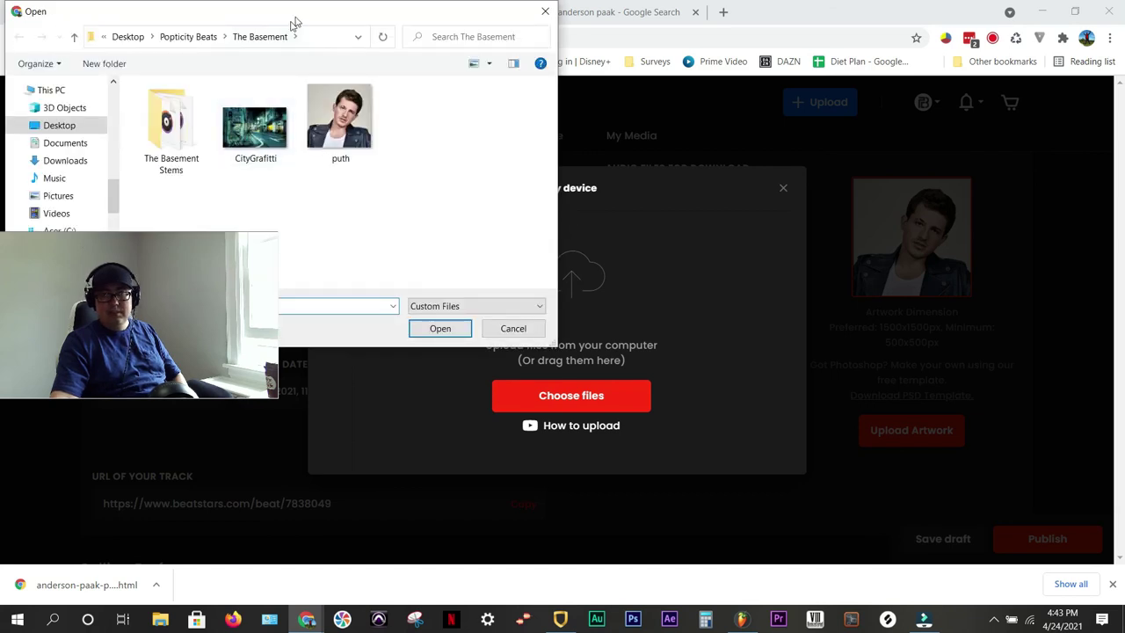
{"action": "left_click_drag", "start_coordinate": [302, 15], "coordinate": [630, 45]}
{"action": "left_click", "coordinate": [661, 239]}
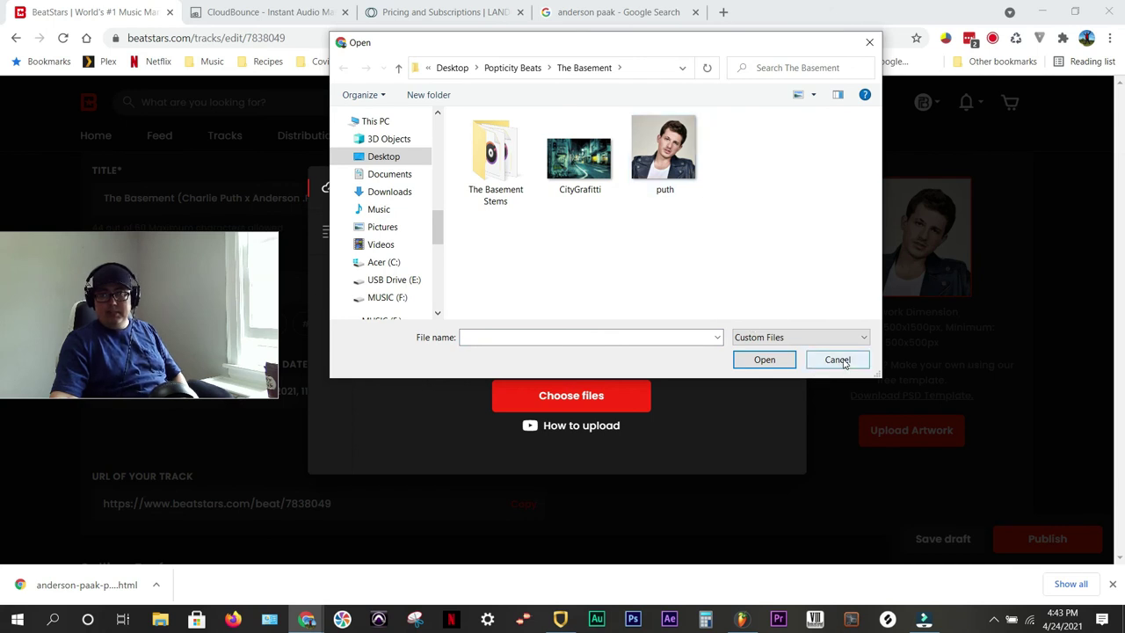
{"action": "left_click", "coordinate": [837, 360]}
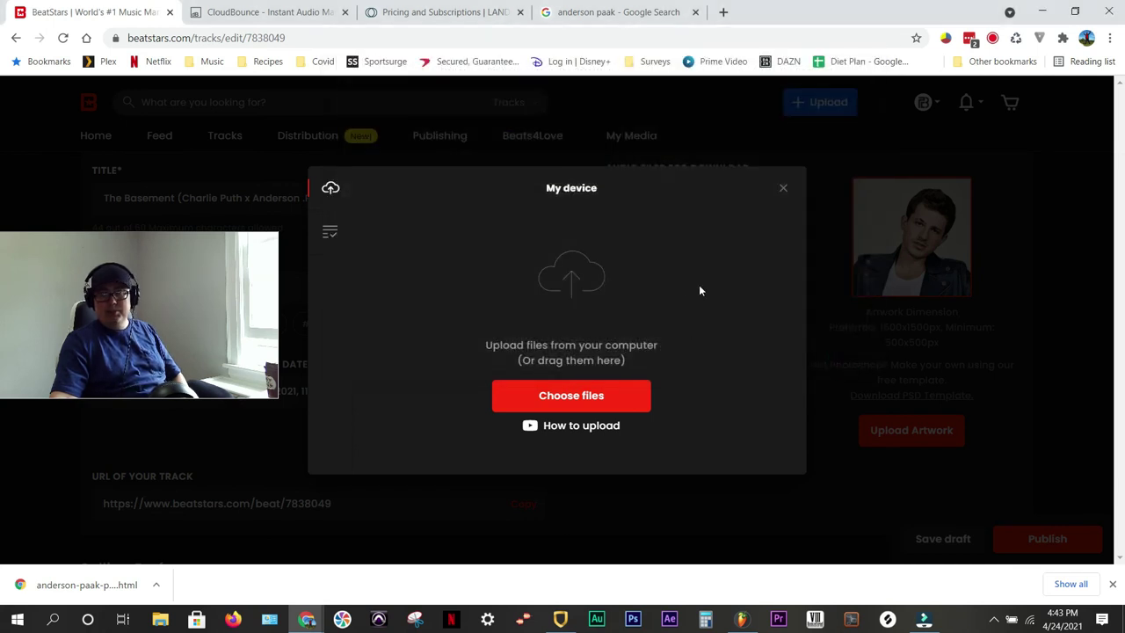
{"action": "left_click", "coordinate": [782, 192]}
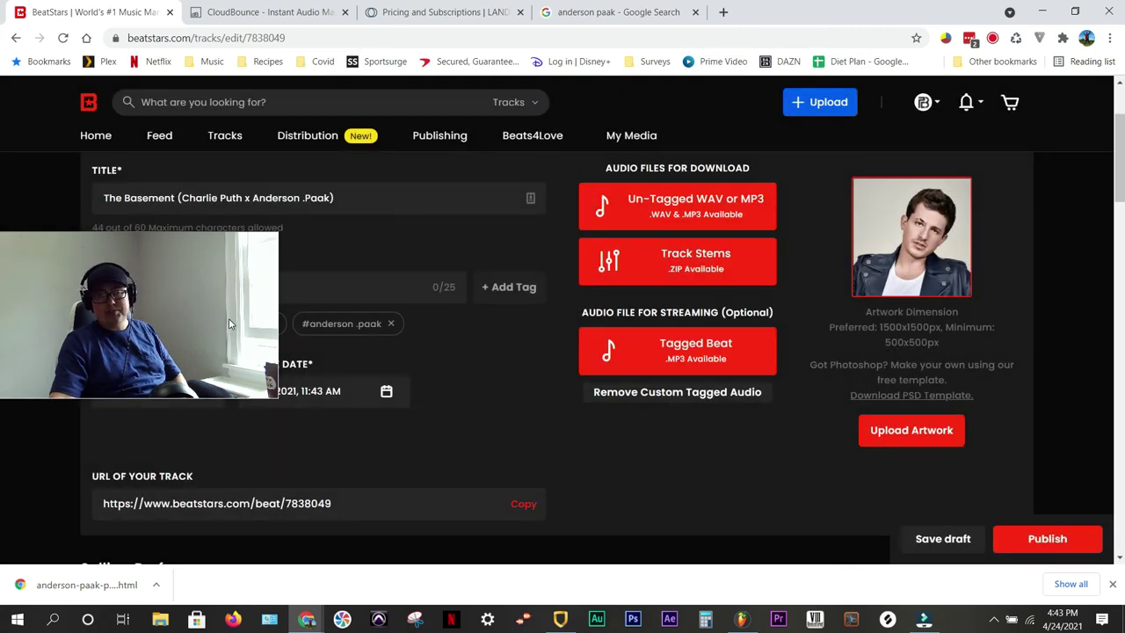
{"action": "left_click_drag", "start_coordinate": [229, 324], "coordinate": [792, 379]}
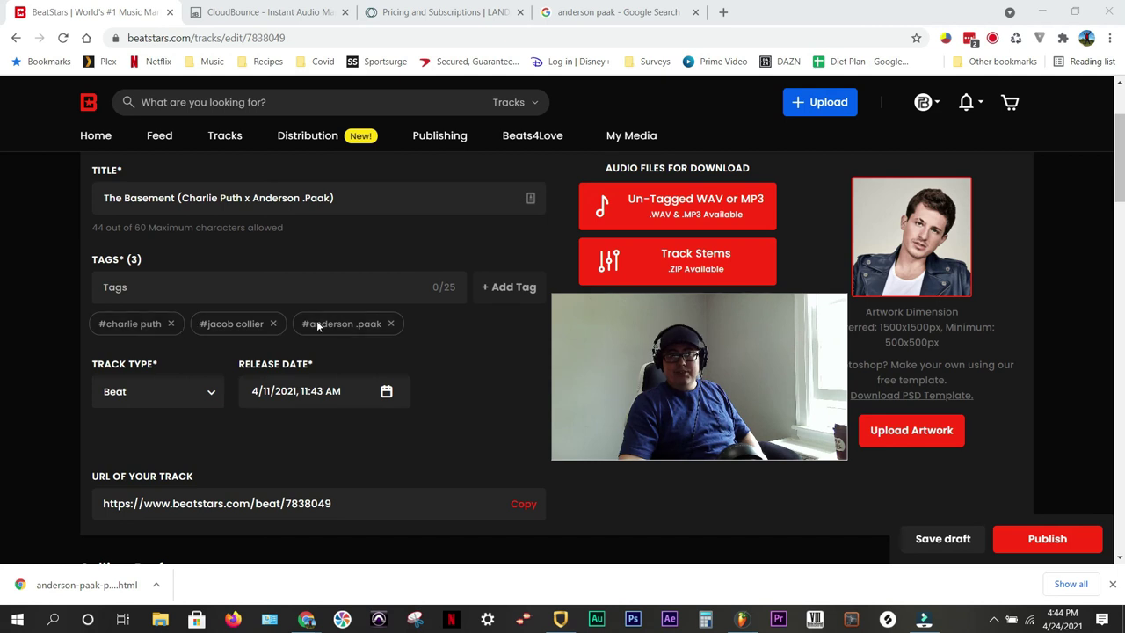
{"action": "scroll", "coordinate": [461, 342], "scroll_direction": "down", "scroll_amount": 3}
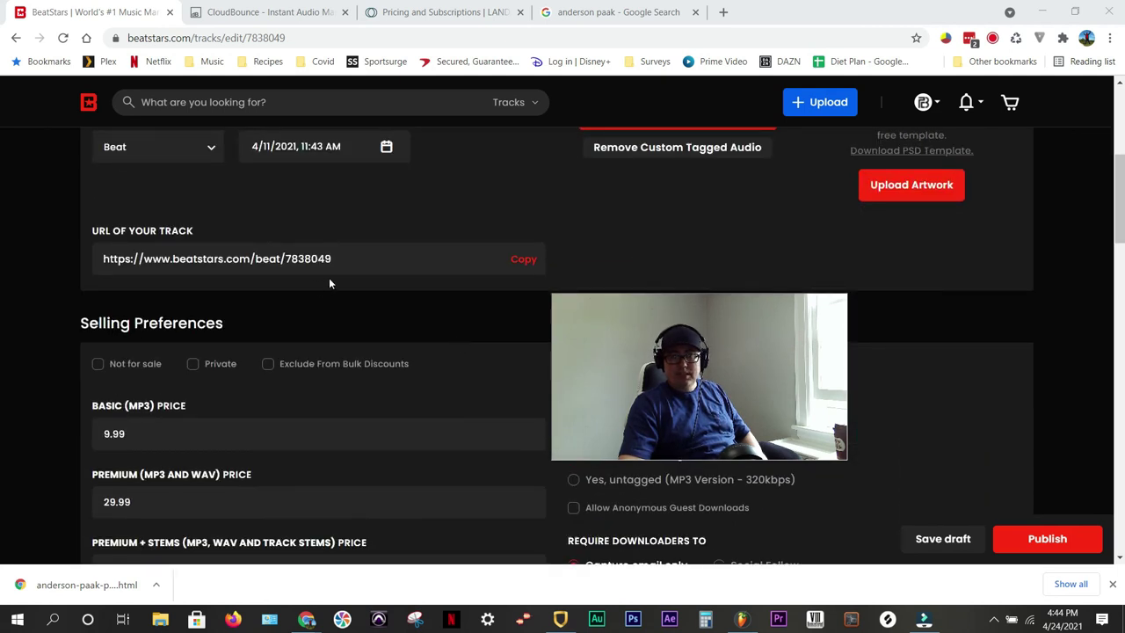
{"action": "scroll", "coordinate": [364, 301], "scroll_direction": "down", "scroll_amount": 2}
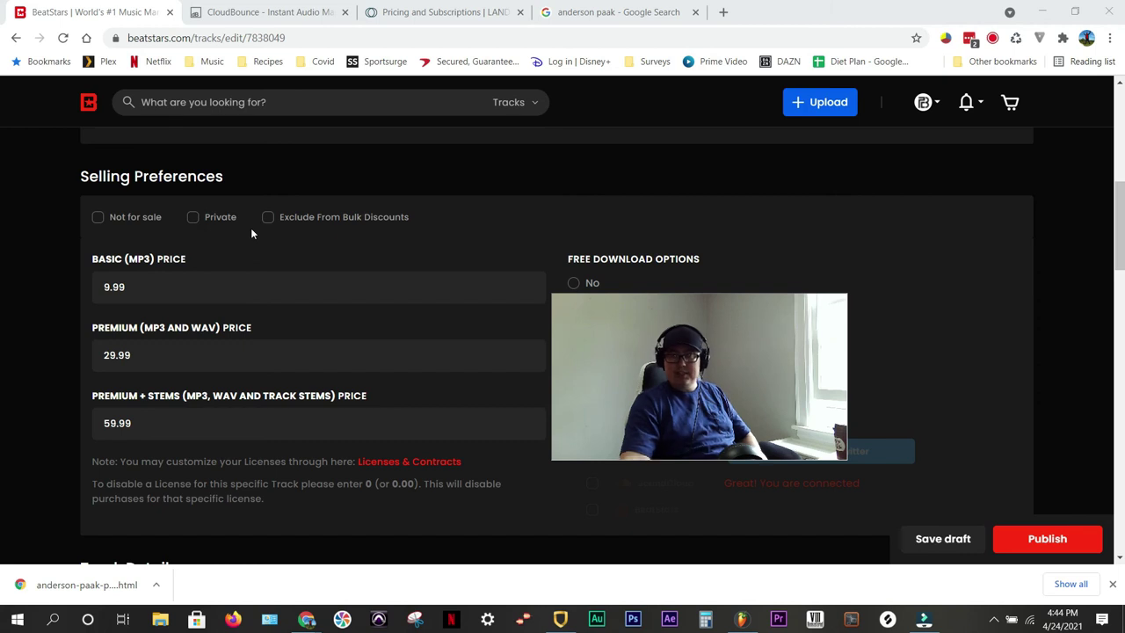
{"action": "scroll", "coordinate": [253, 225], "scroll_direction": "down", "scroll_amount": 2}
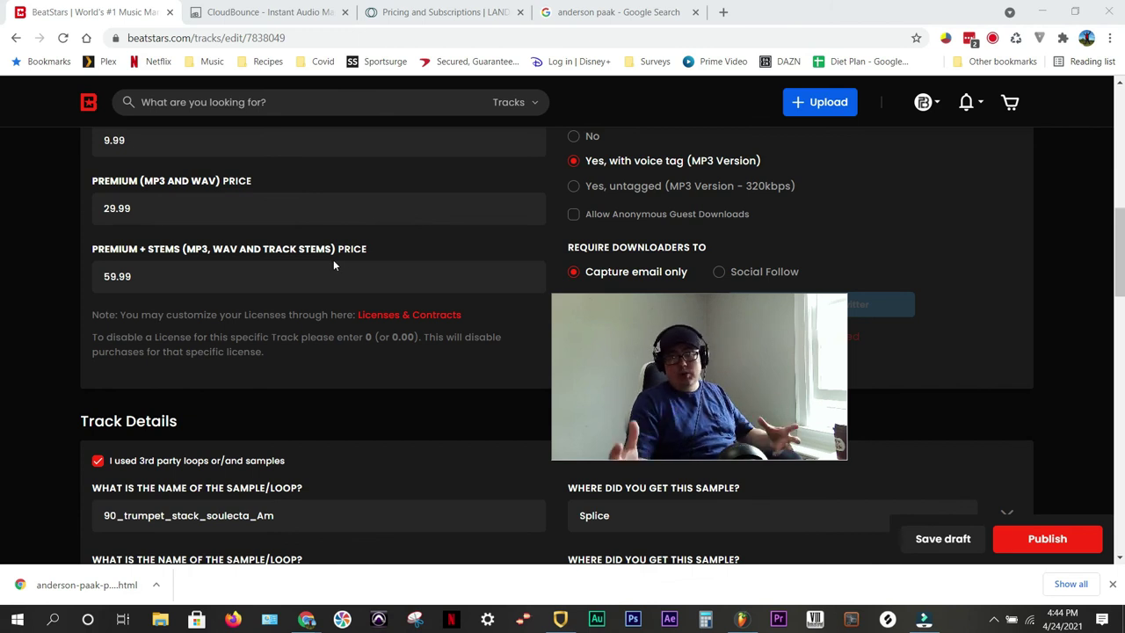
{"action": "scroll", "coordinate": [408, 194], "scroll_direction": "down", "scroll_amount": 1}
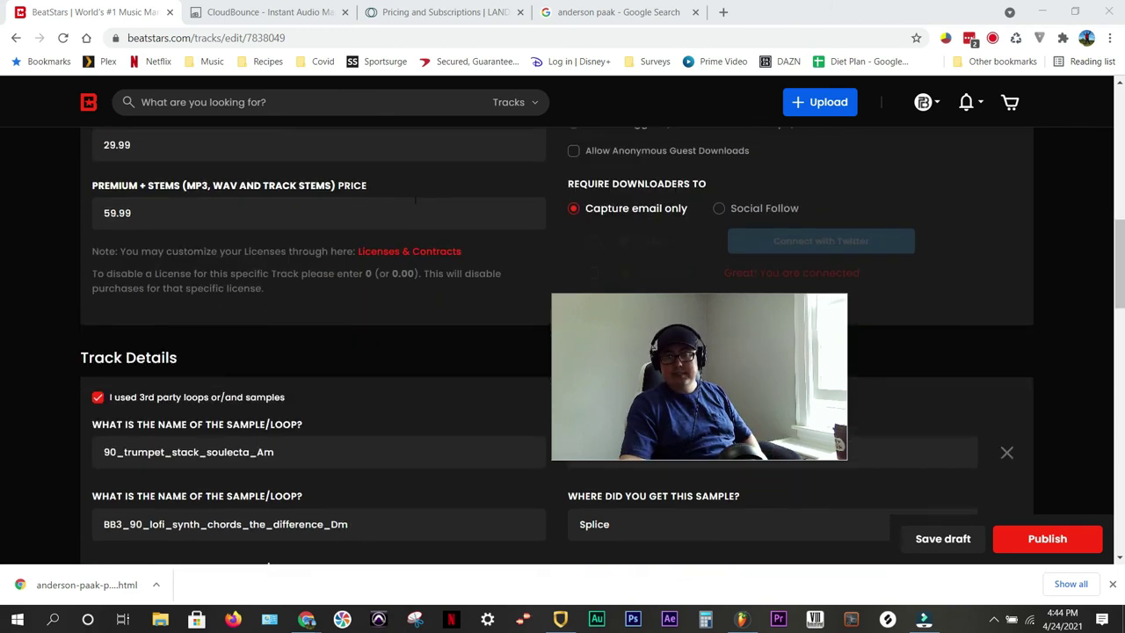
{"action": "scroll", "coordinate": [527, 176], "scroll_direction": "up", "scroll_amount": 2}
{"action": "scroll", "coordinate": [651, 155], "scroll_direction": "down", "scroll_amount": 3}
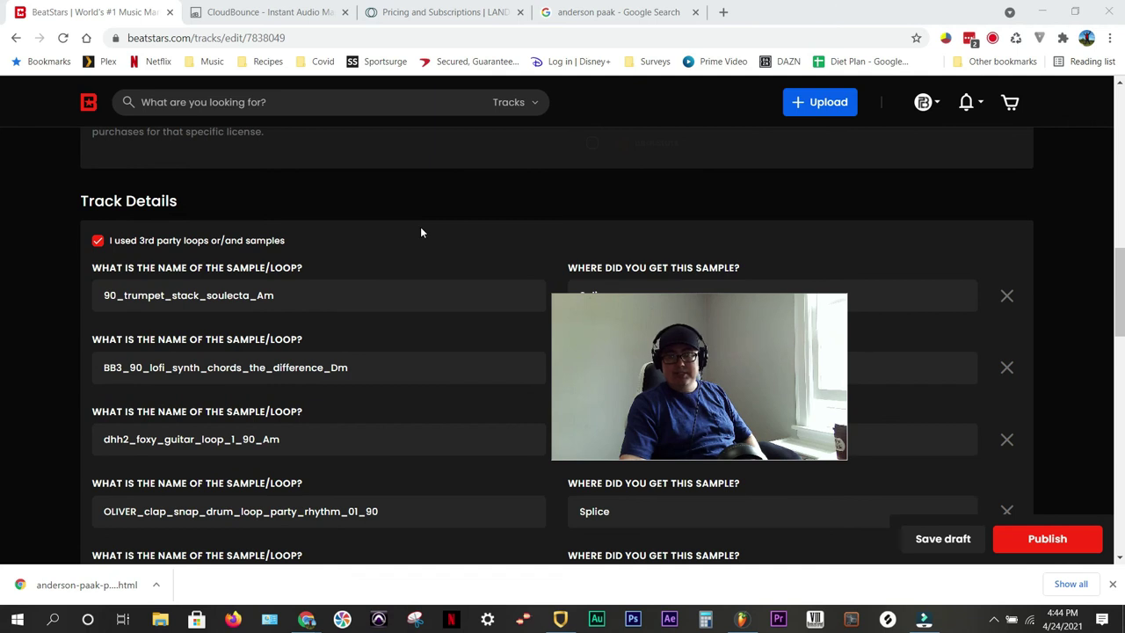
{"action": "scroll", "coordinate": [420, 228], "scroll_direction": "down", "scroll_amount": 2}
{"action": "scroll", "coordinate": [434, 251], "scroll_direction": "up", "scroll_amount": 1}
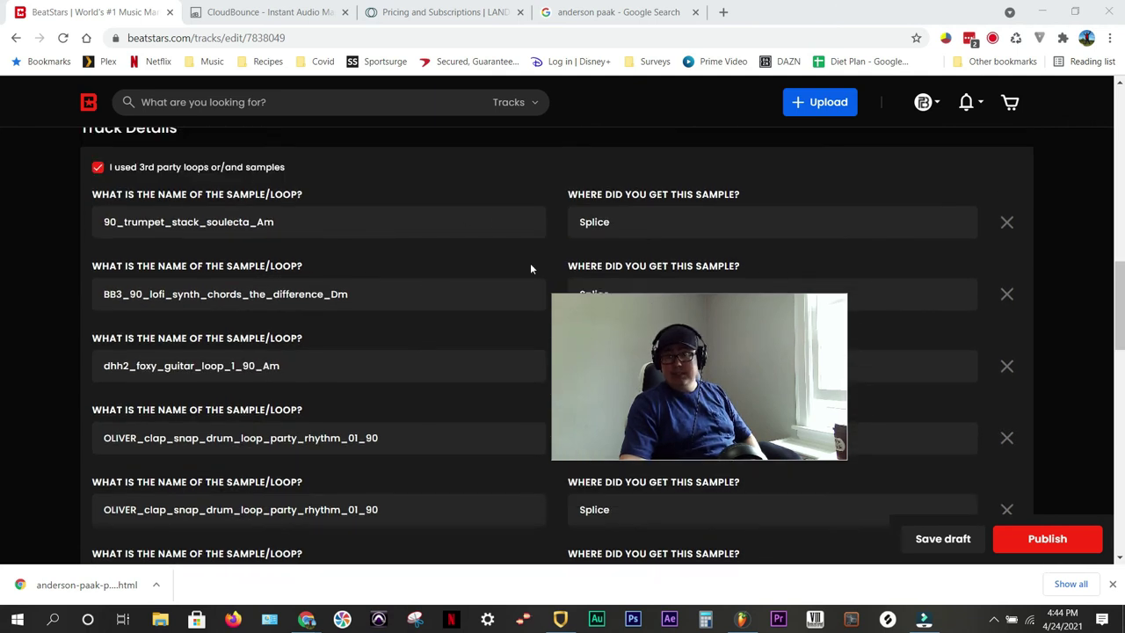
{"action": "scroll", "coordinate": [362, 297], "scroll_direction": "down", "scroll_amount": 3}
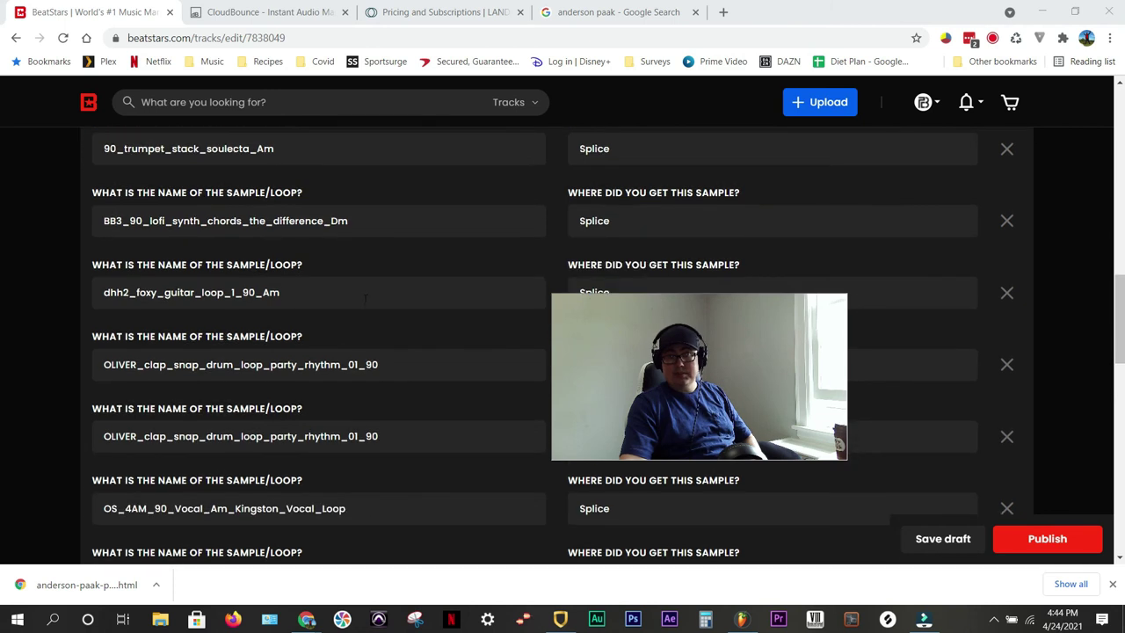
{"action": "scroll", "coordinate": [366, 301], "scroll_direction": "down", "scroll_amount": 4}
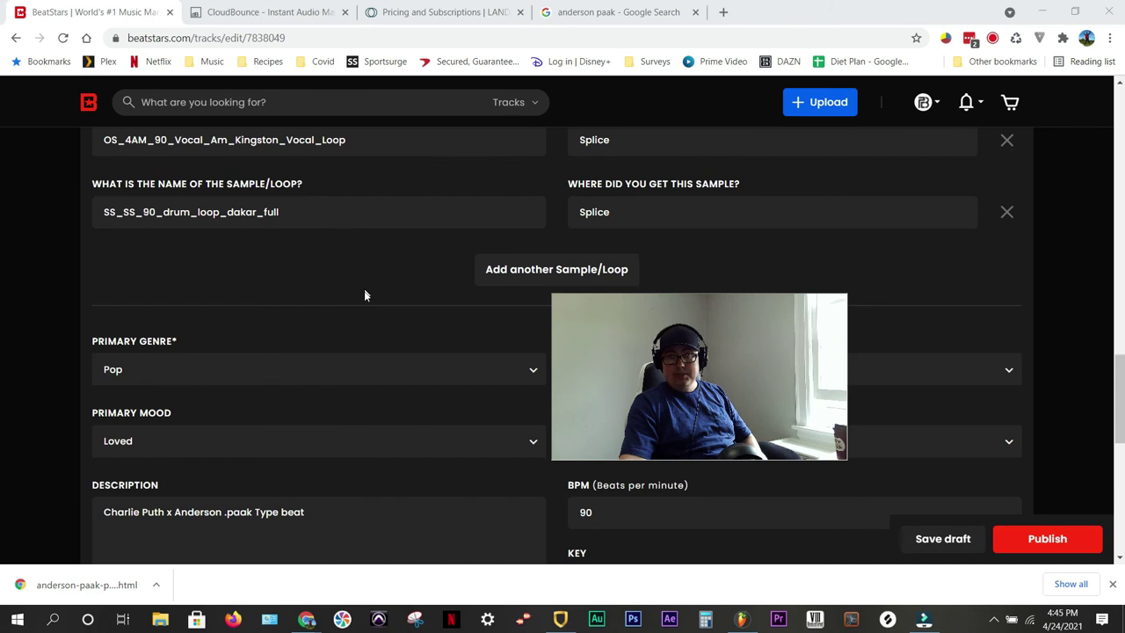
{"action": "scroll", "coordinate": [364, 295], "scroll_direction": "down", "scroll_amount": 2}
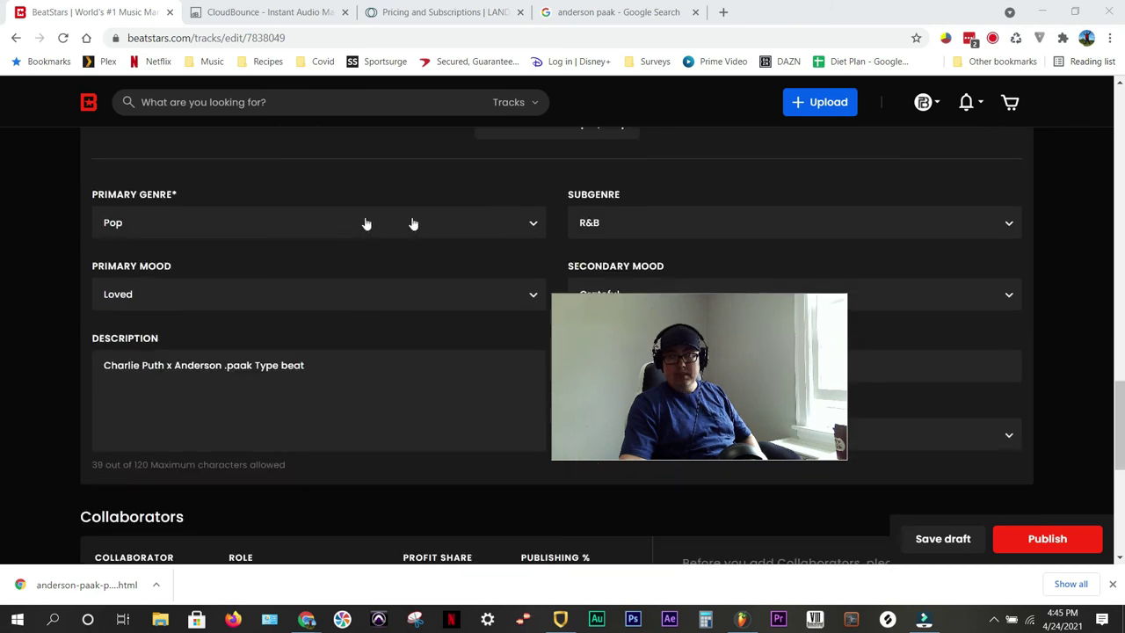
{"action": "scroll", "coordinate": [396, 287], "scroll_direction": "down", "scroll_amount": 1}
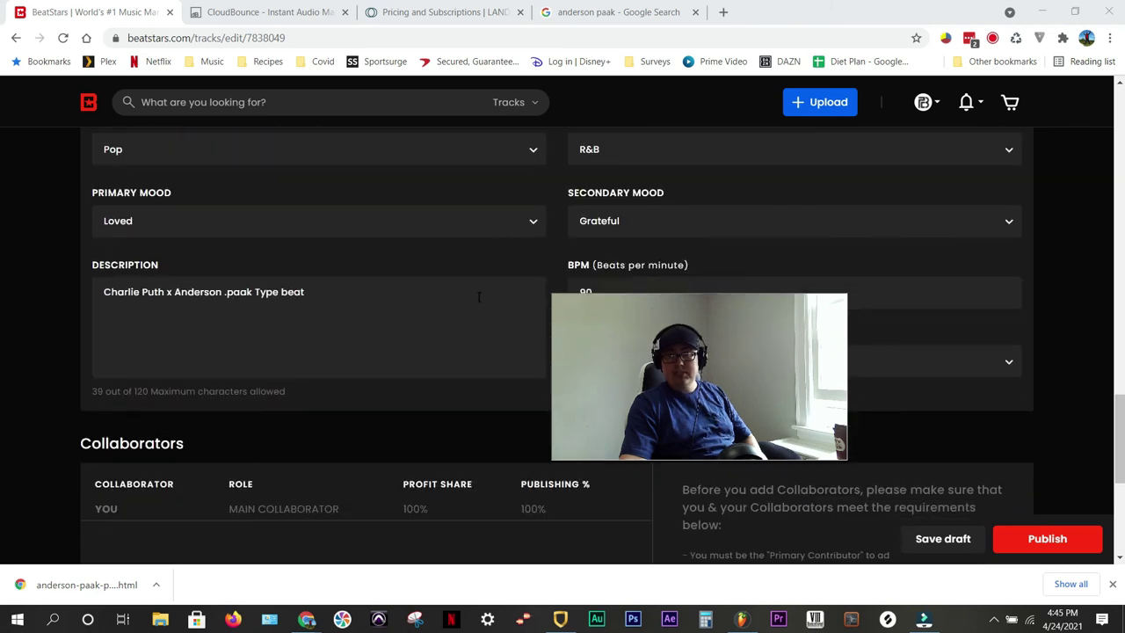
{"action": "scroll", "coordinate": [400, 260], "scroll_direction": "down", "scroll_amount": 1}
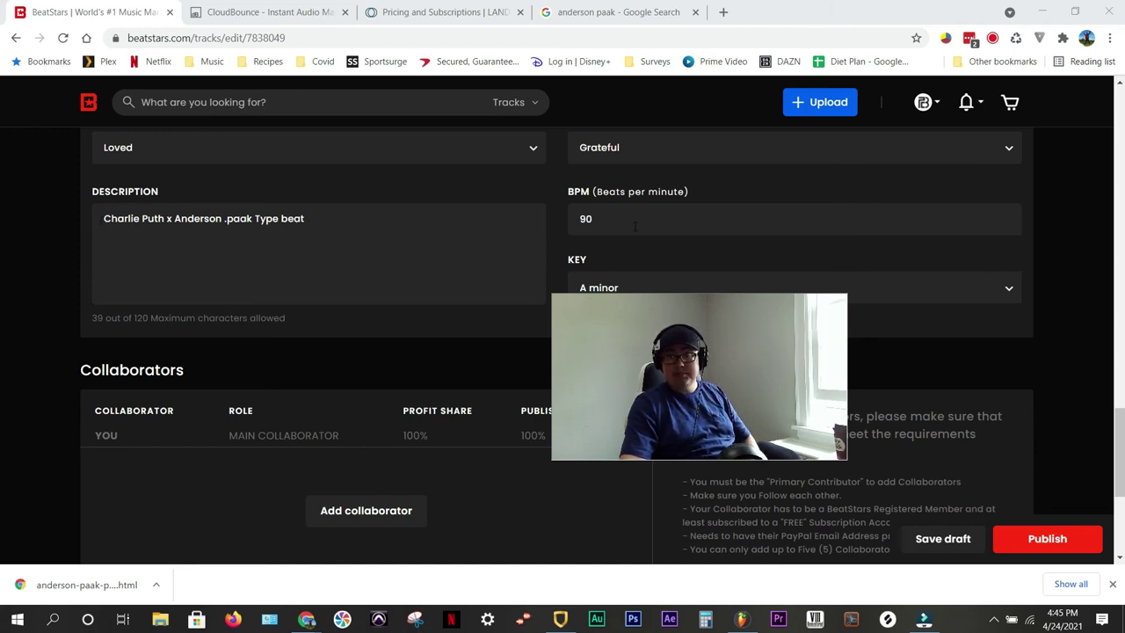
{"action": "scroll", "coordinate": [634, 226], "scroll_direction": "down", "scroll_amount": 1}
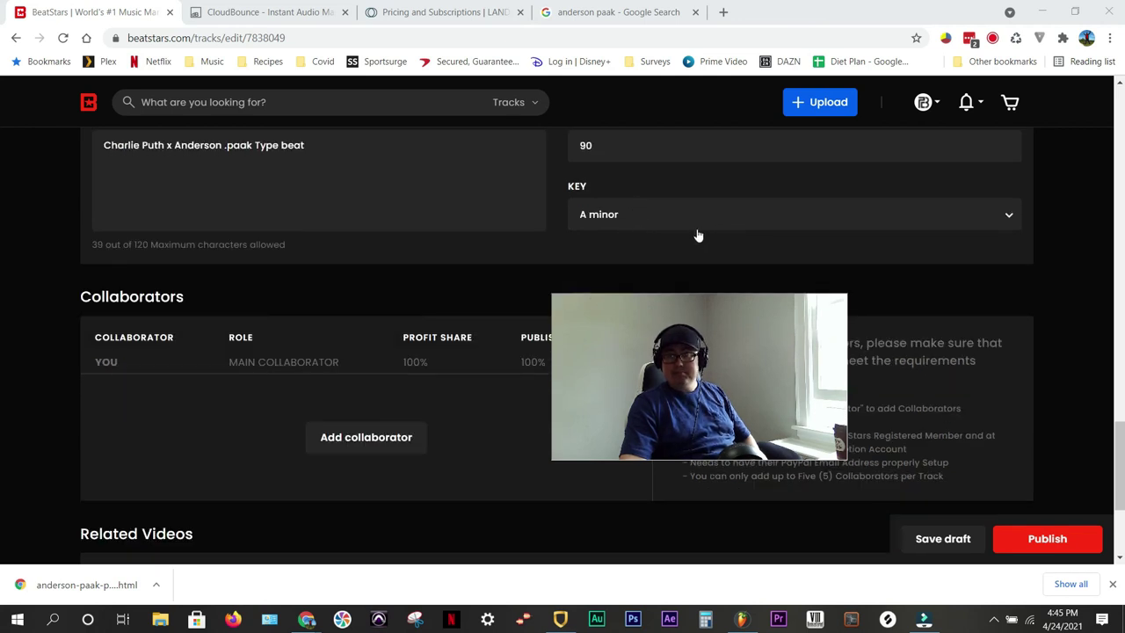
{"action": "scroll", "coordinate": [342, 359], "scroll_direction": "down", "scroll_amount": 2}
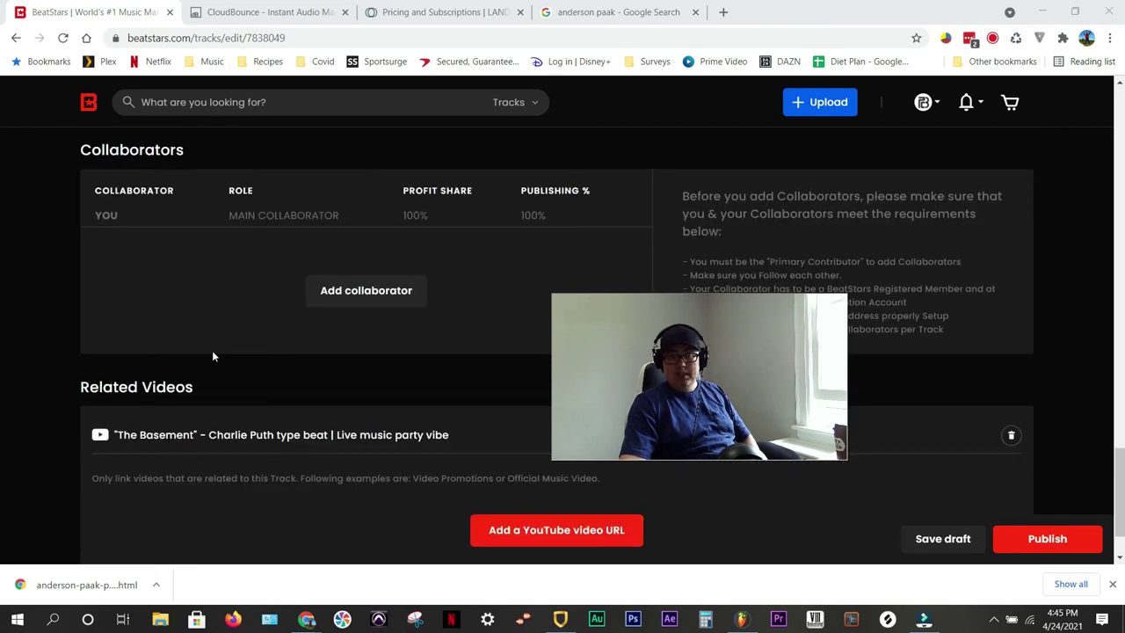
{"action": "scroll", "coordinate": [212, 356], "scroll_direction": "down", "scroll_amount": 1}
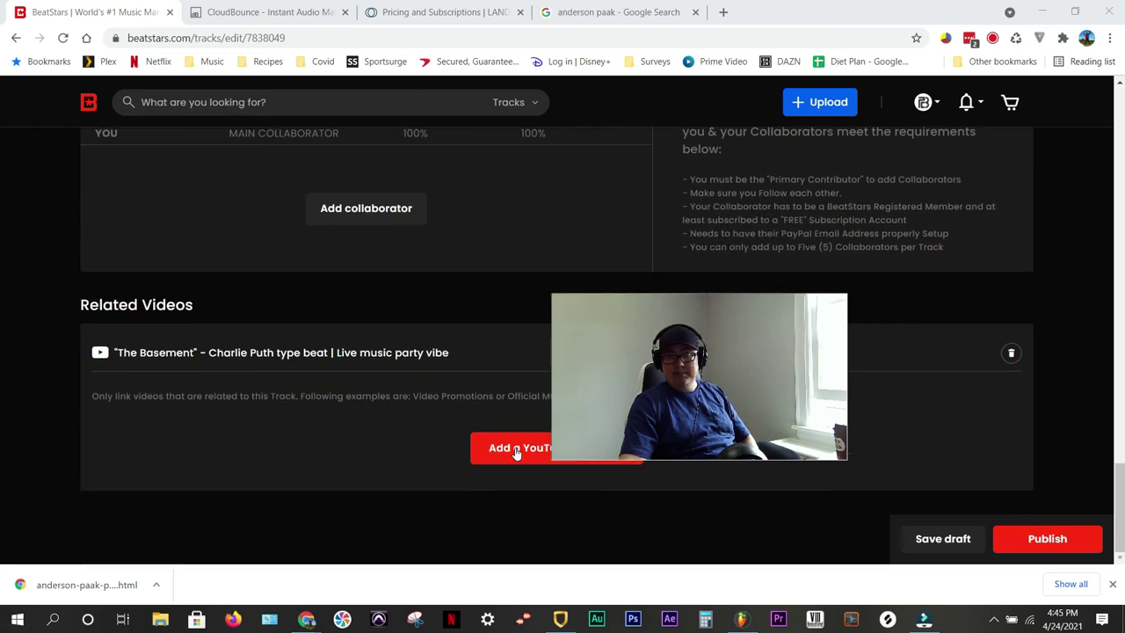
{"action": "left_click", "coordinate": [517, 449]}
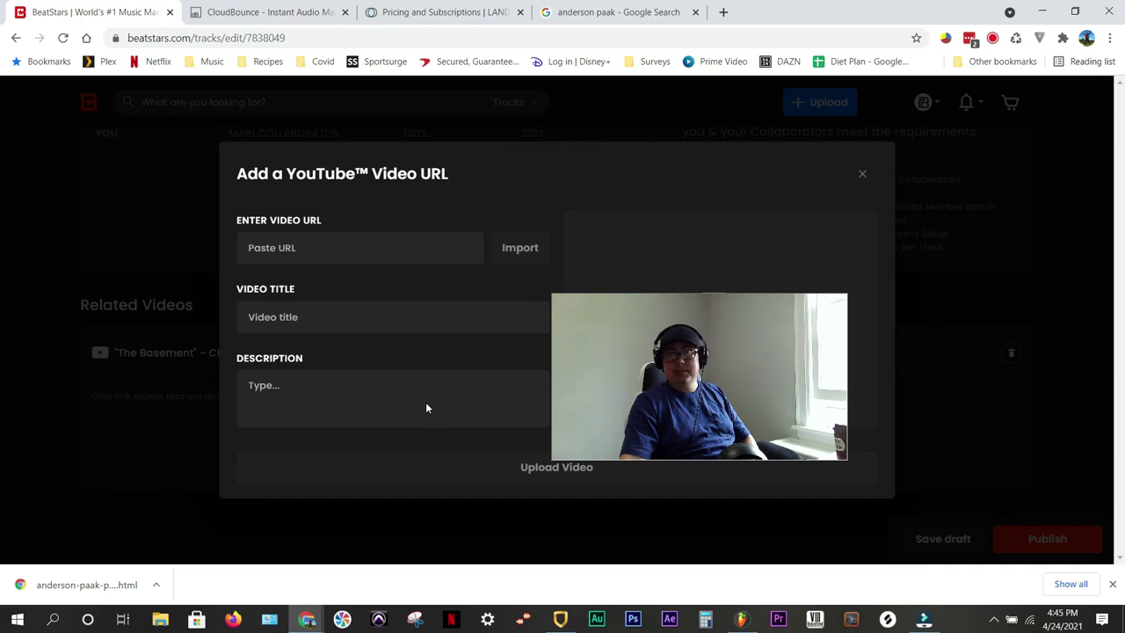
{"action": "left_click", "coordinate": [862, 176]}
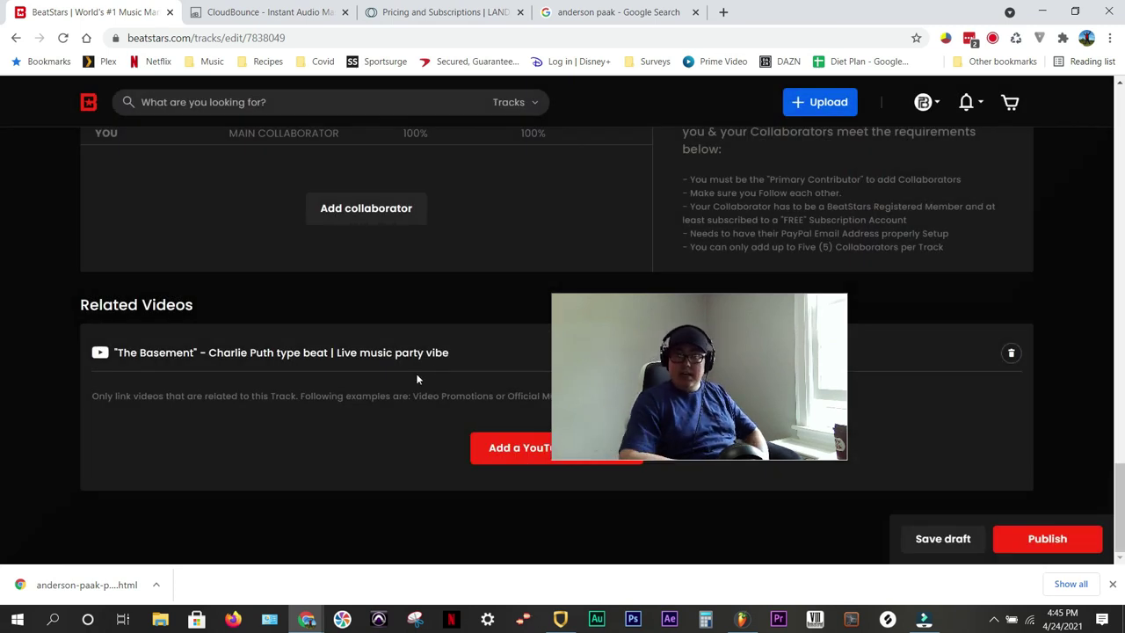